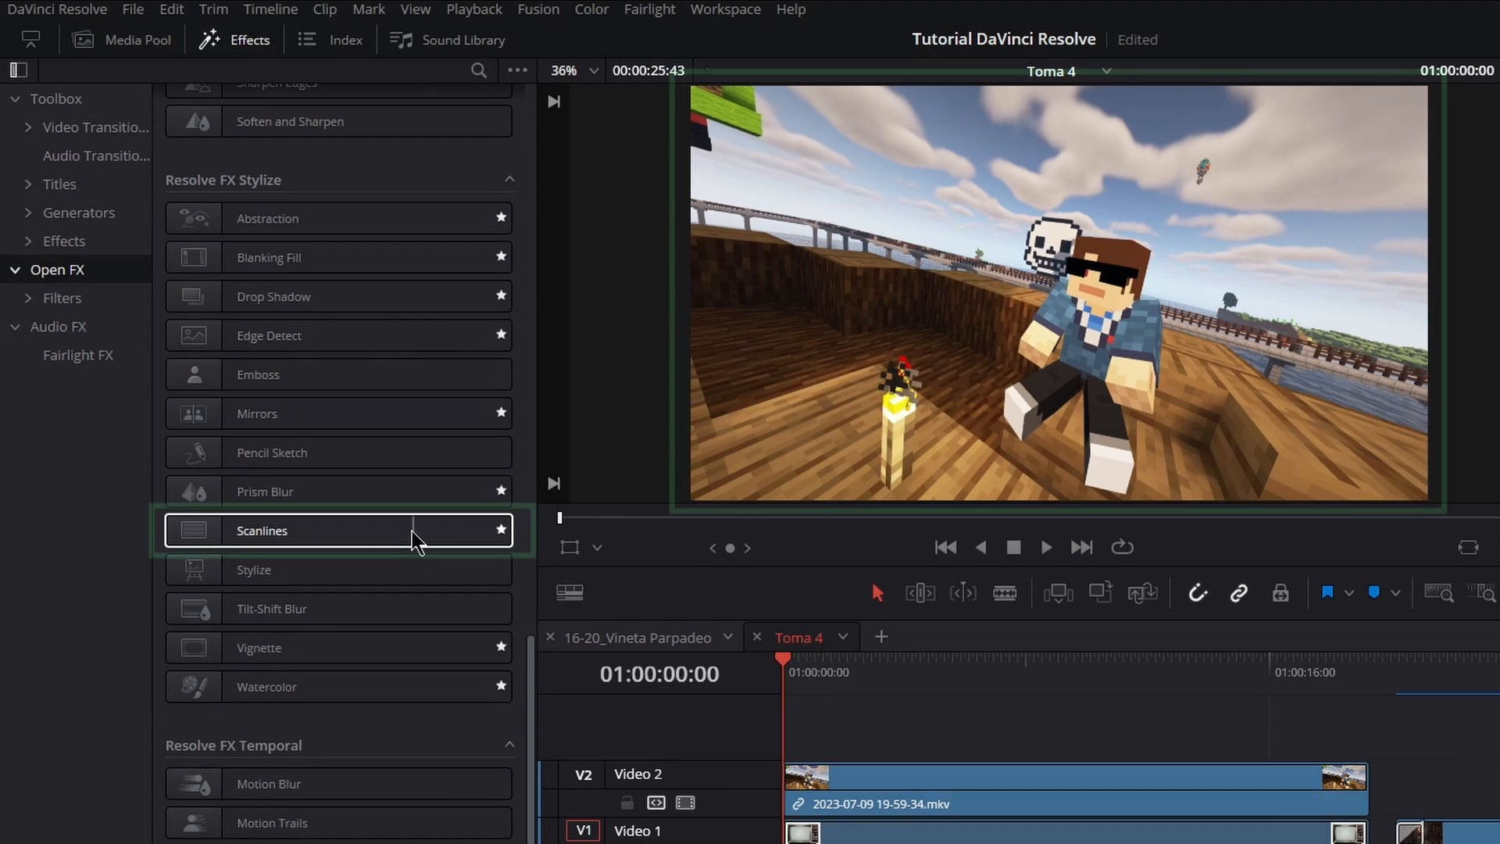
mouse_move(395, 531)
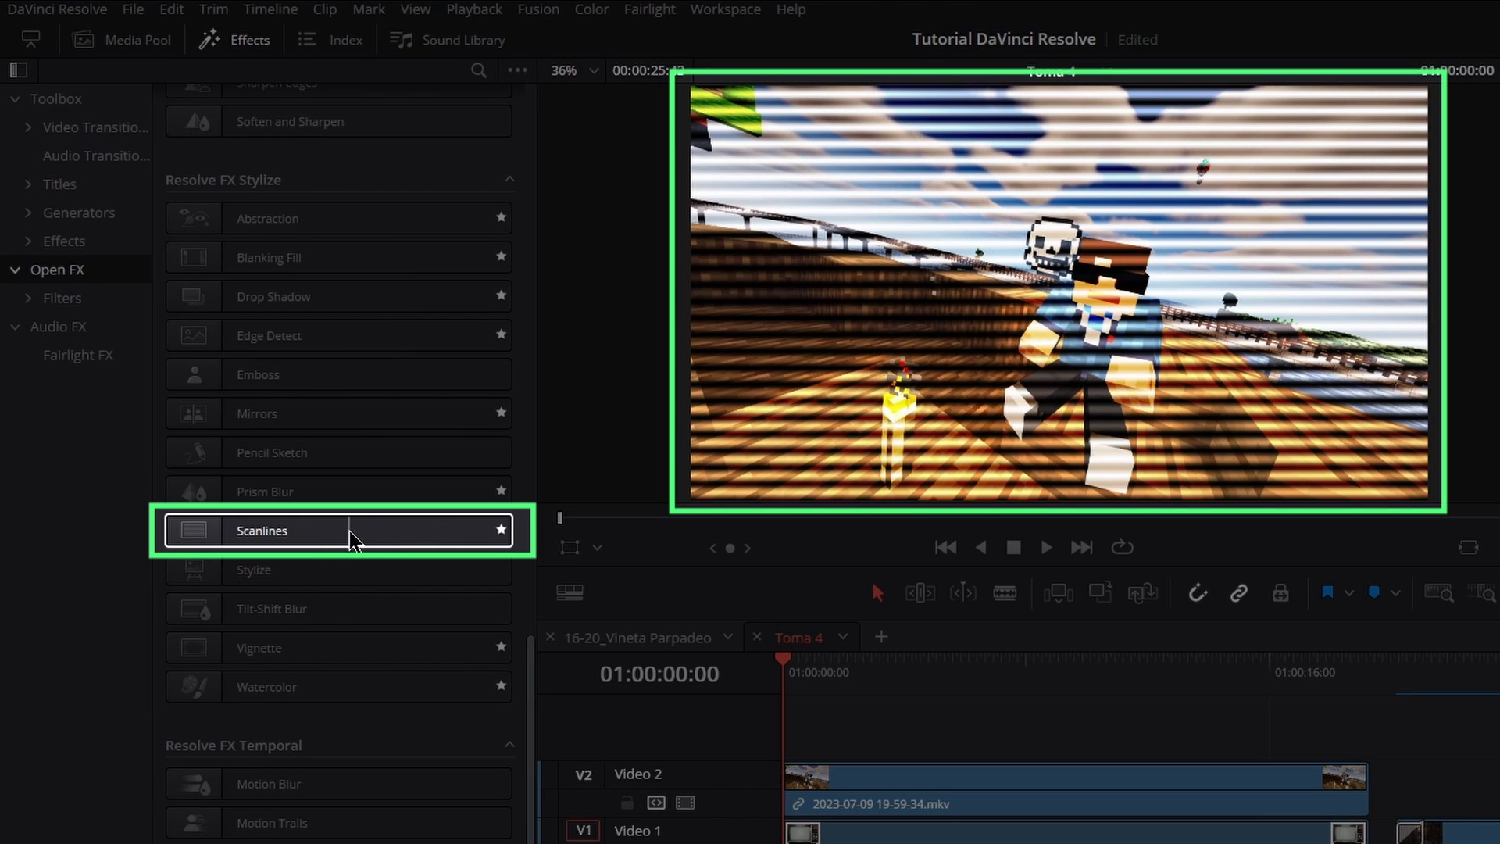
scroll(328, 534, down, 5)
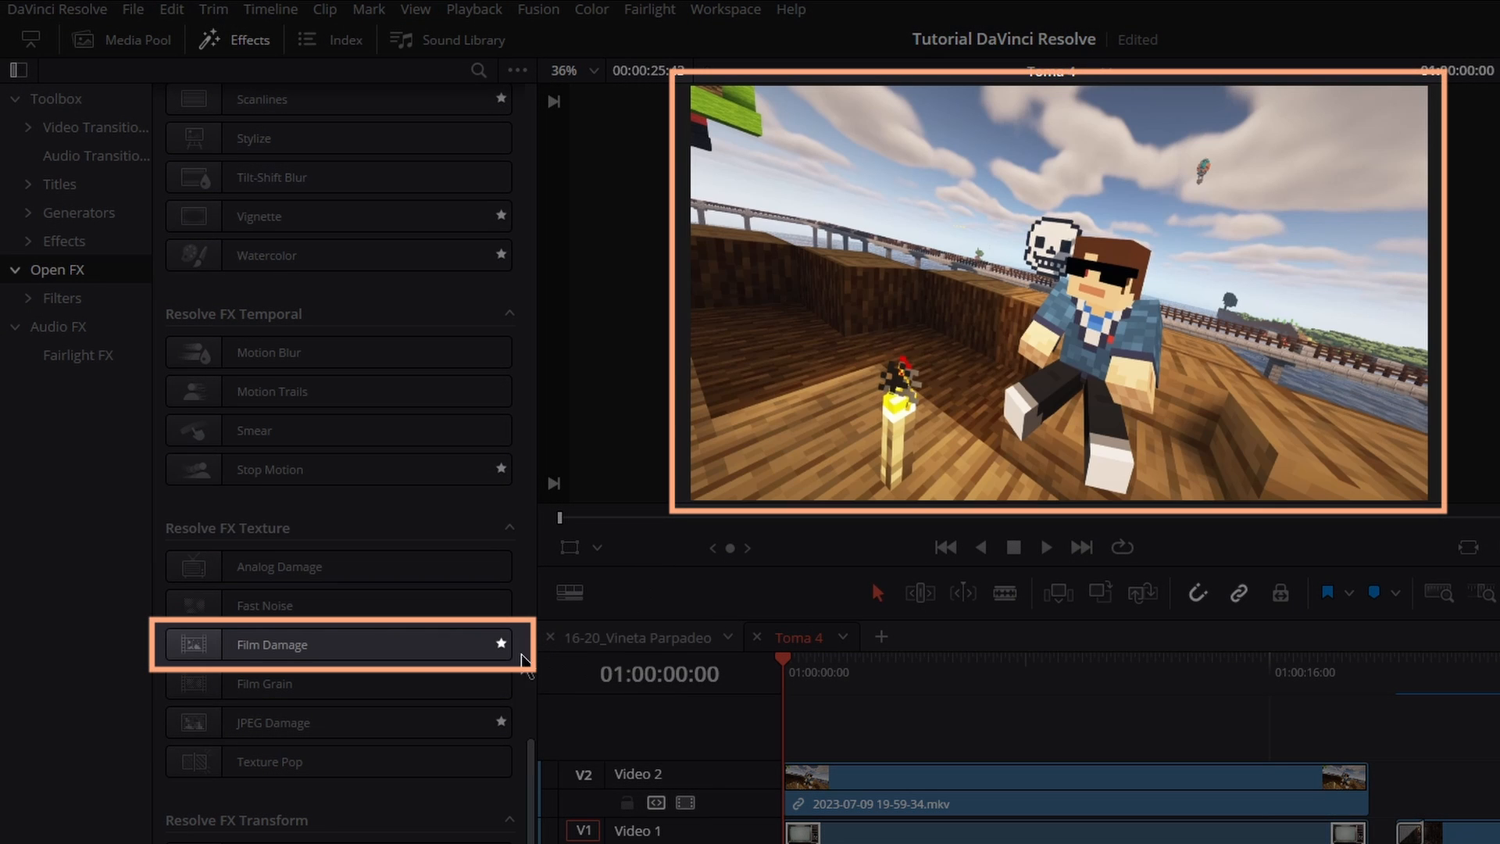
mouse_move(386, 646)
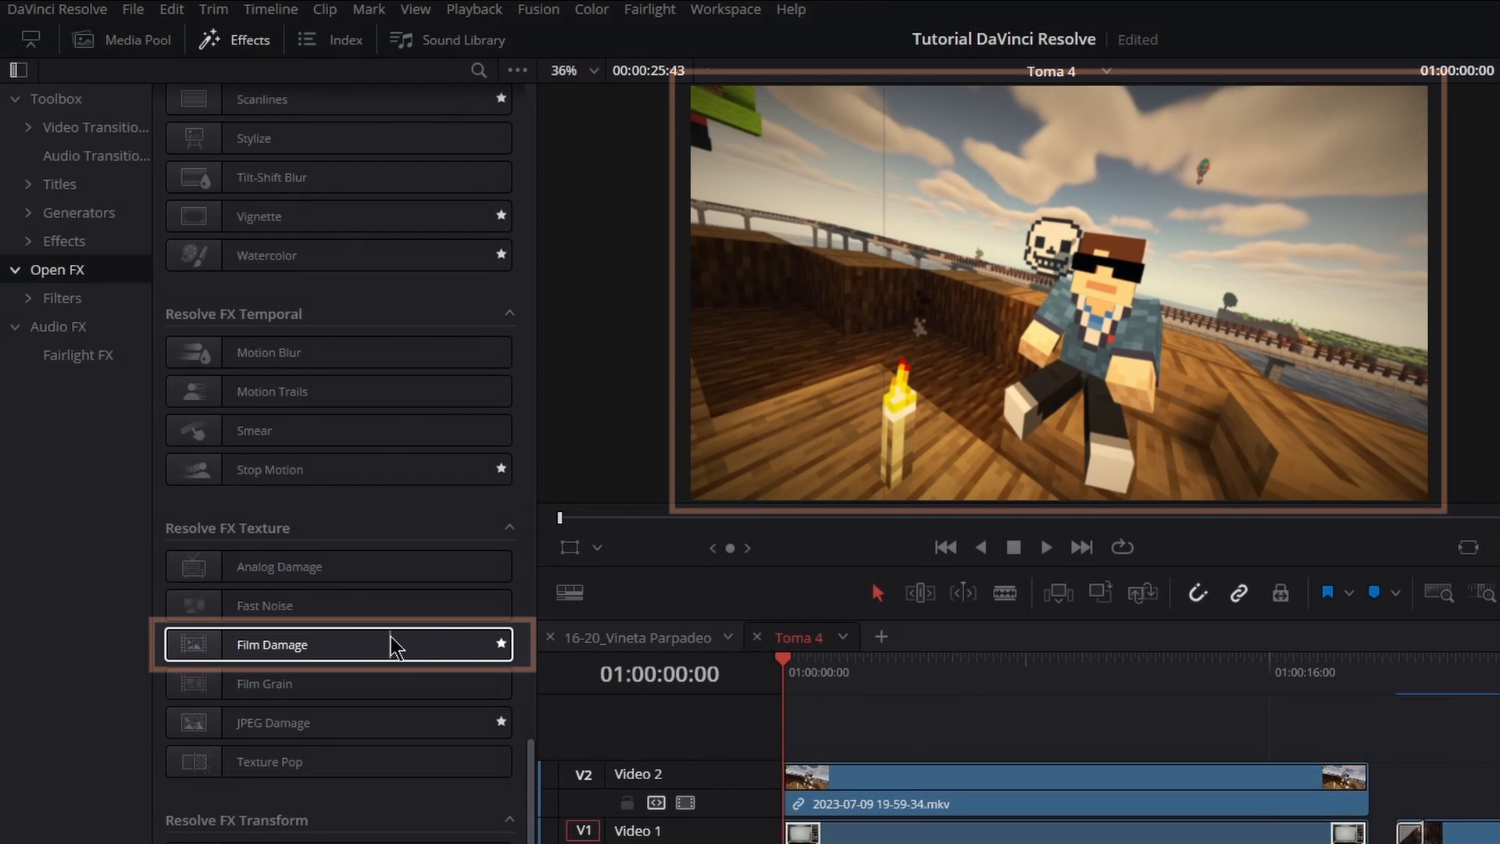
scroll(396, 407, up, 4)
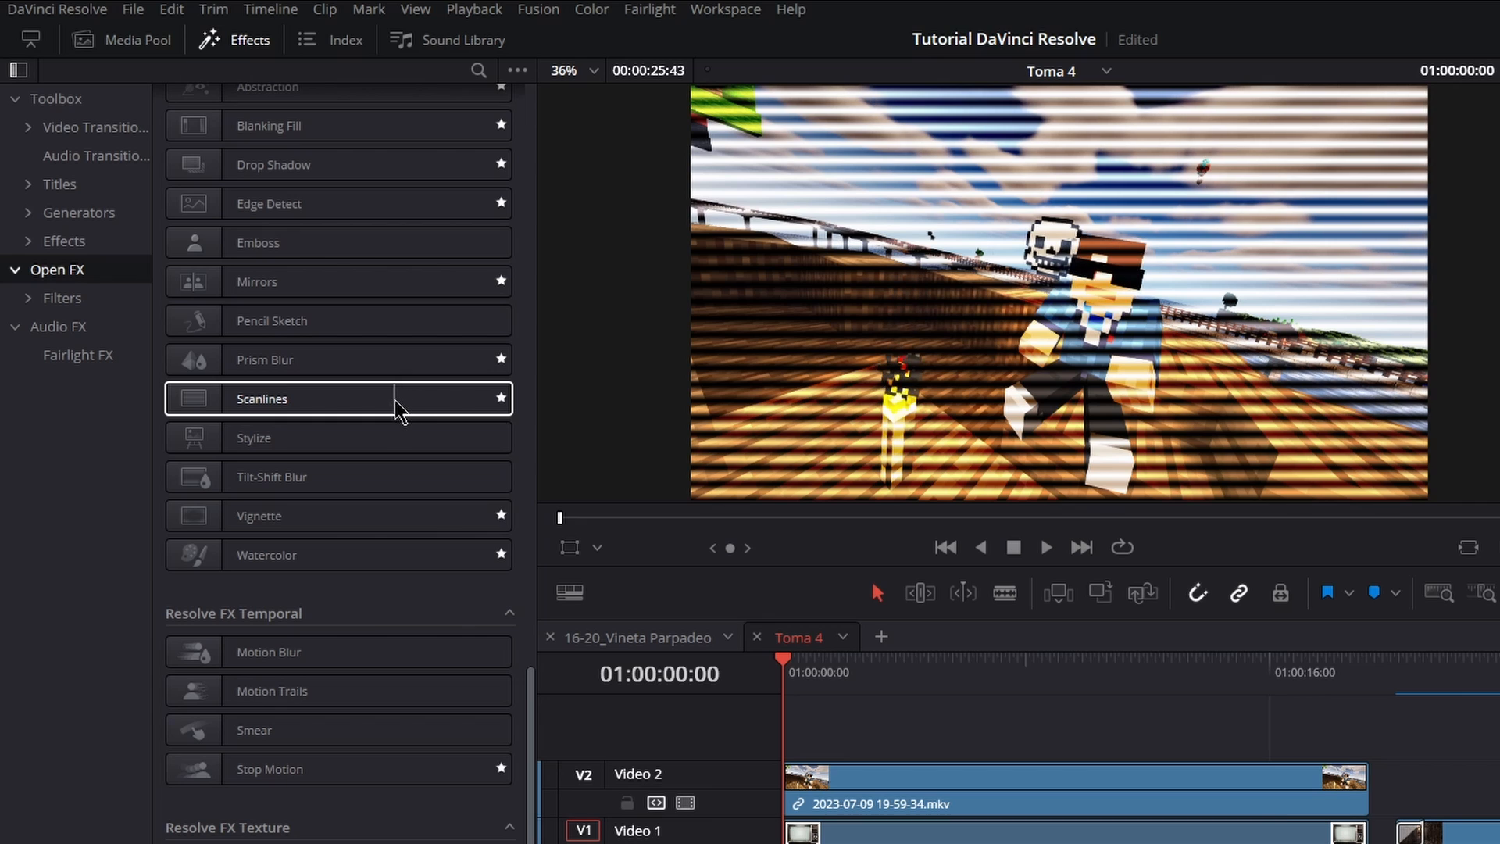
drag(396, 403, 903, 796)
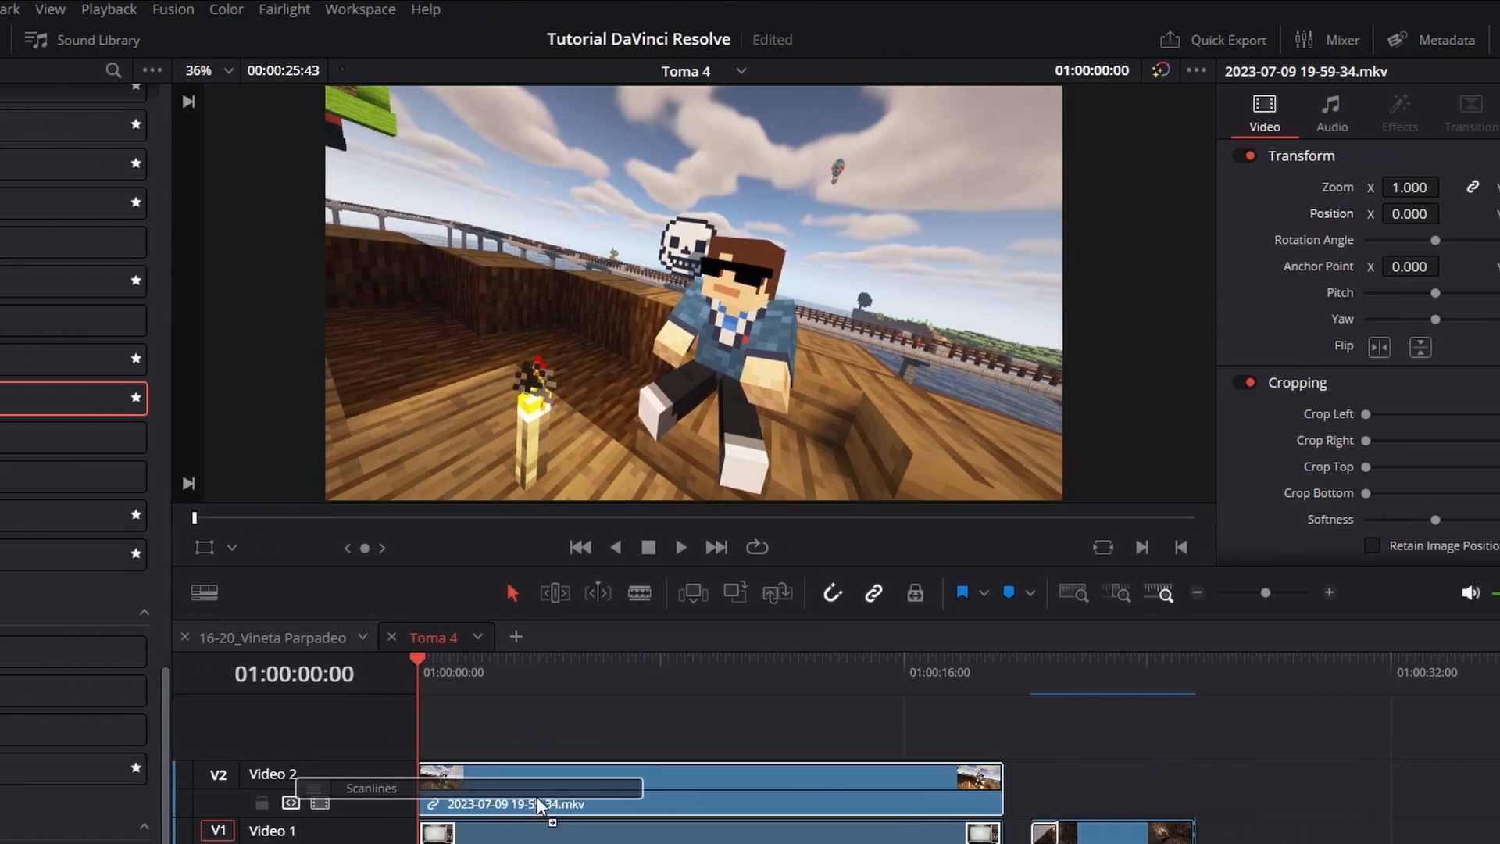
drag(537, 797, 540, 800)
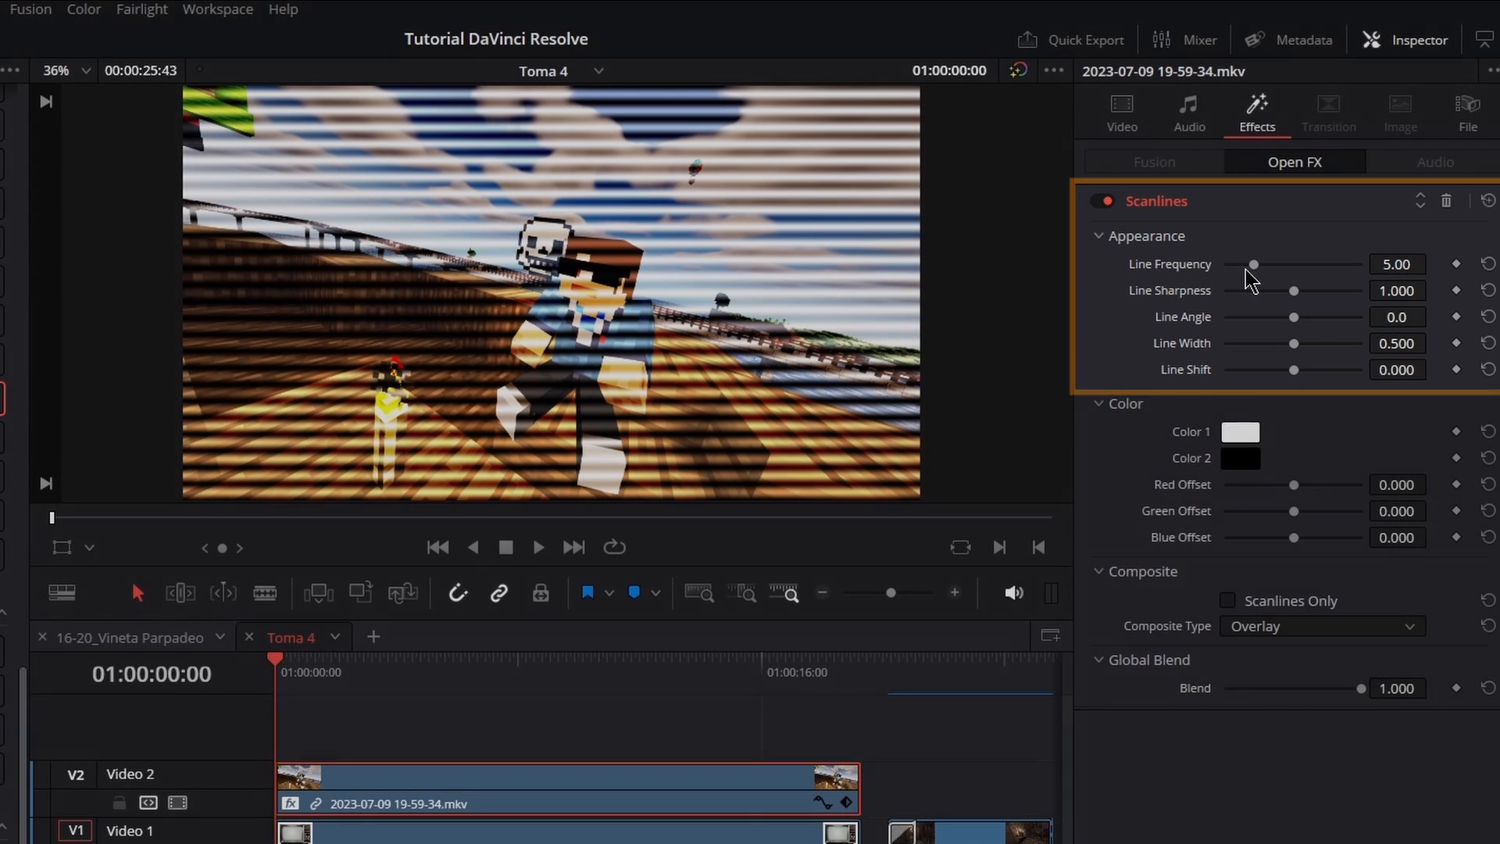
Step: Set the Scanlines line frequency to 2.62, try a line sharpness of 2.000, and restore the default sharpness
mouse_move(1253, 266)
mouse_down()
mouse_move(1271, 265)
mouse_move(1237, 267)
mouse_up()
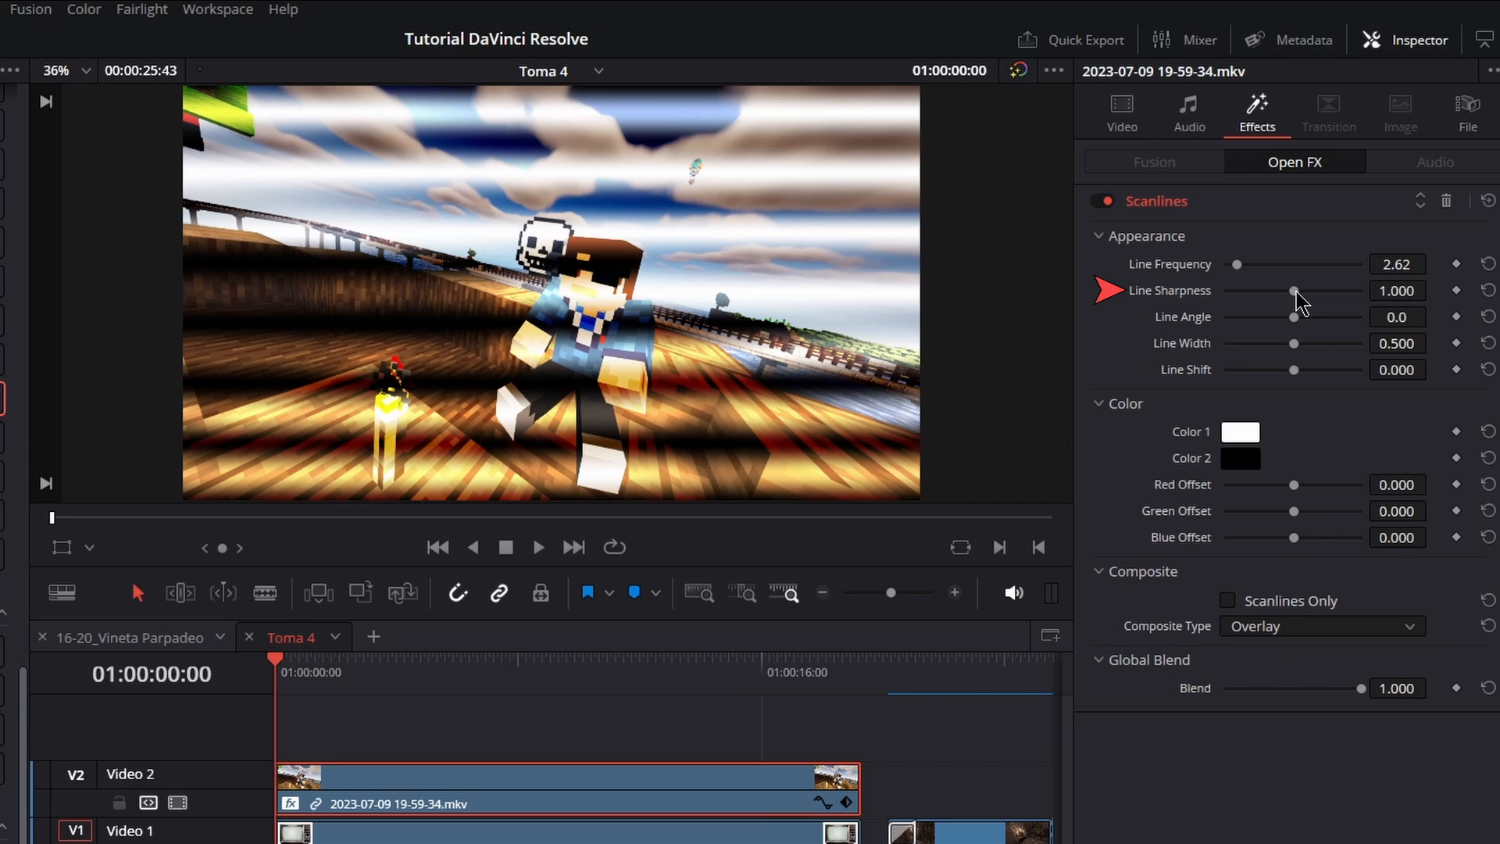
drag(1296, 292, 1392, 298)
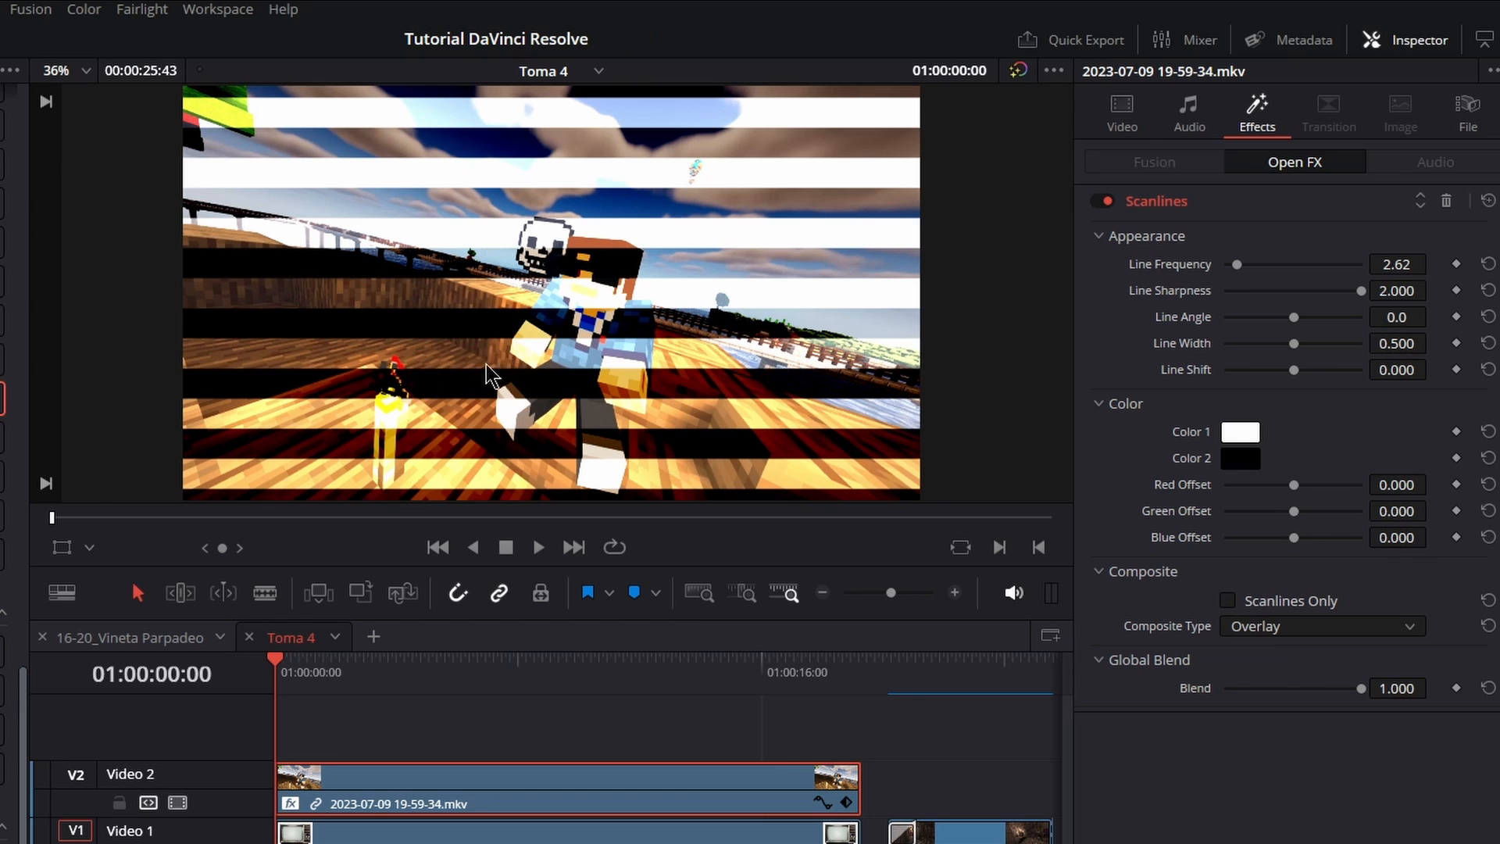
click(1490, 291)
Step: Try scanline angles of 65 and 90 degrees with the angle restored to 0, and try a line width of 0.000
drag(1398, 317, 561, 303)
drag(1369, 307, 1434, 332)
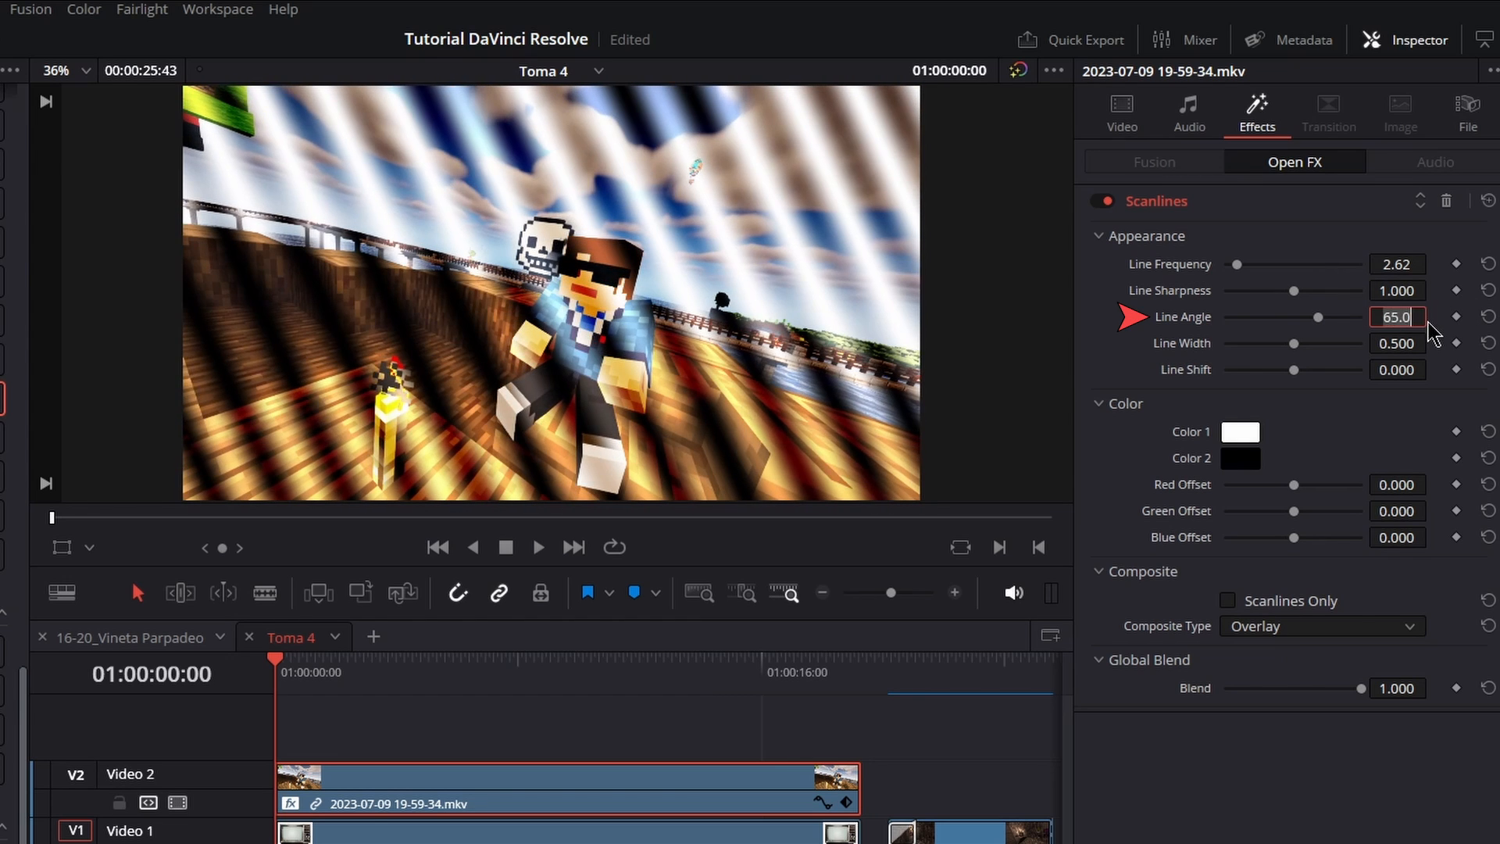
key(Return)
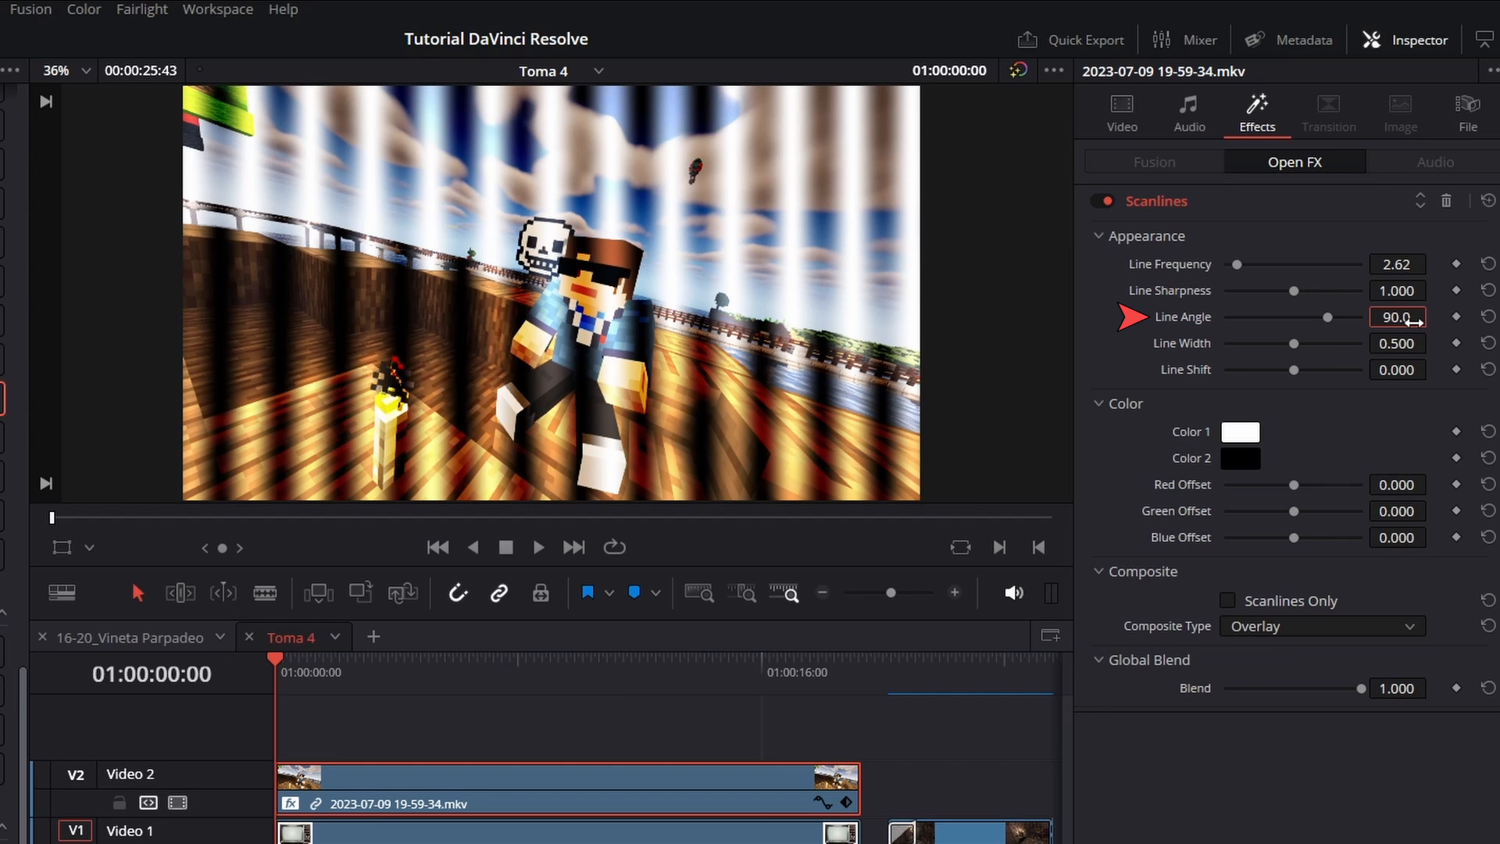
drag(1399, 317, 1165, 349)
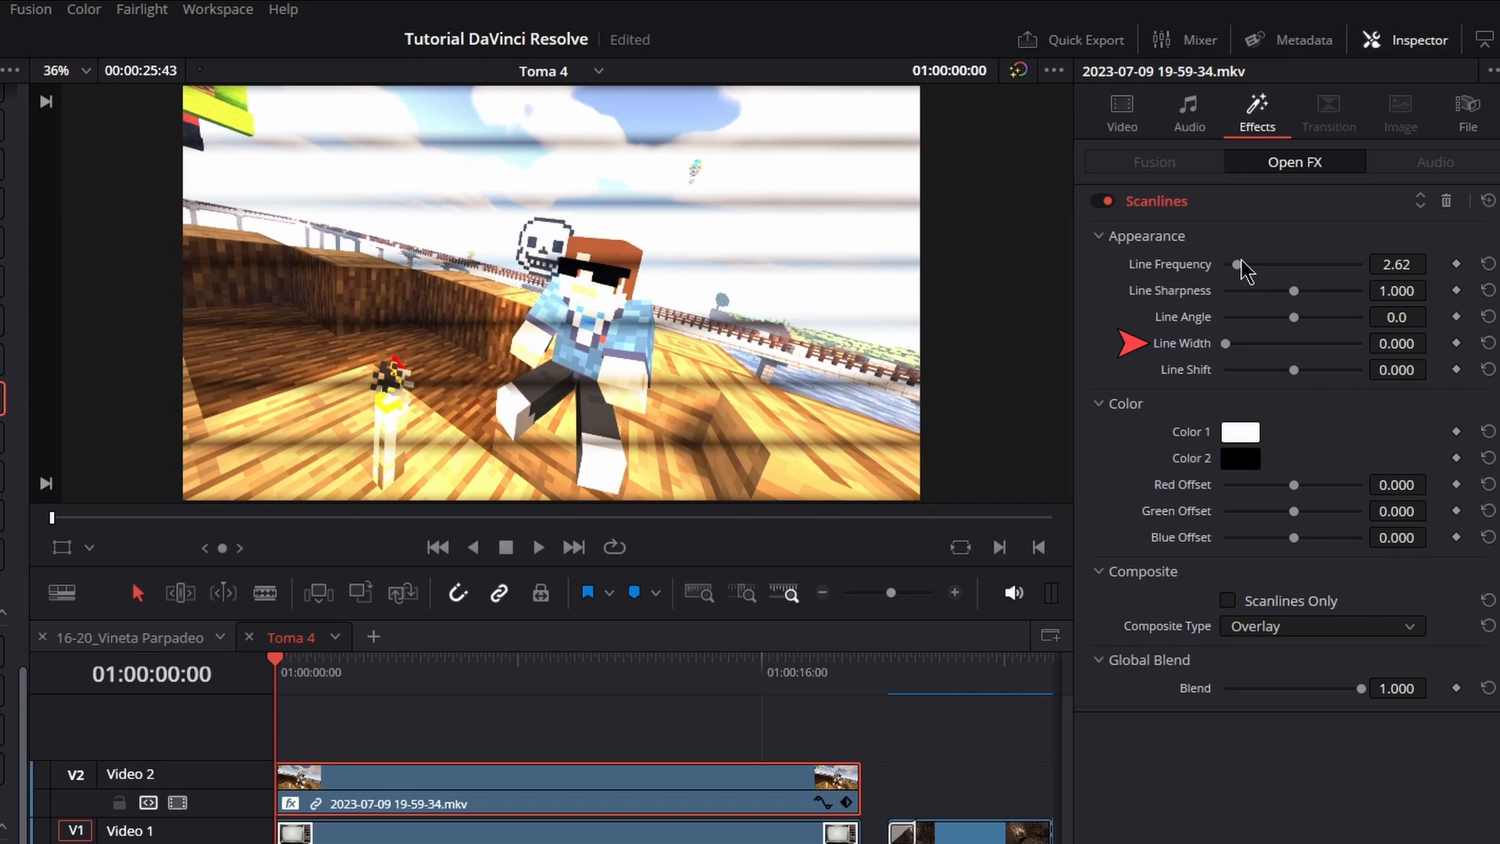
Step: Set the scanlines' line frequency to 2.18, line sharpness to 1.101 and line shift to -0.023
drag(1239, 266, 1230, 266)
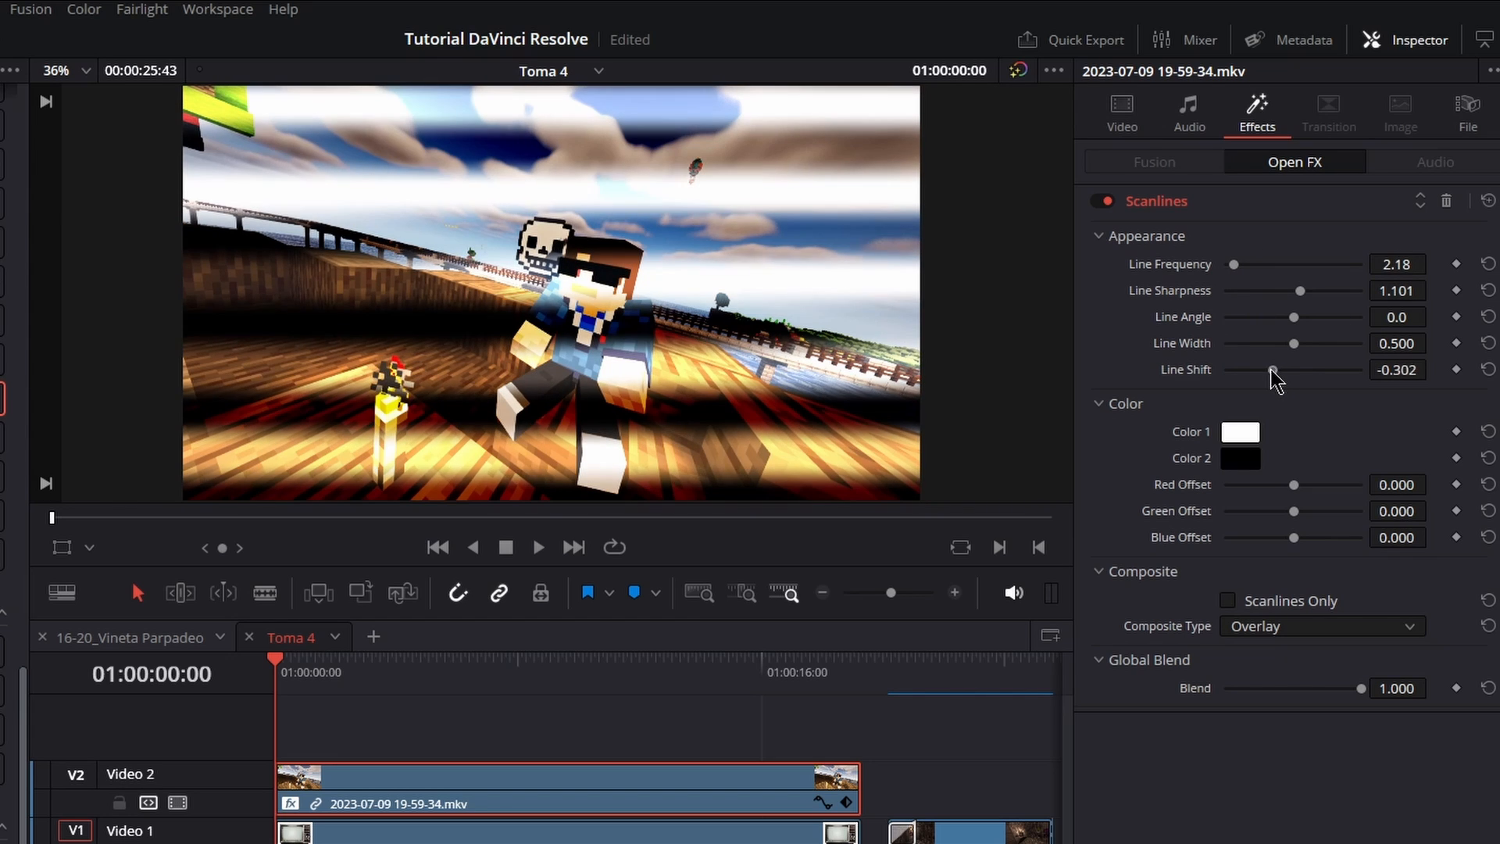
mouse_move(1294, 372)
mouse_down()
mouse_move(1213, 374)
mouse_move(1357, 372)
mouse_move(1194, 383)
mouse_move(1285, 377)
mouse_up()
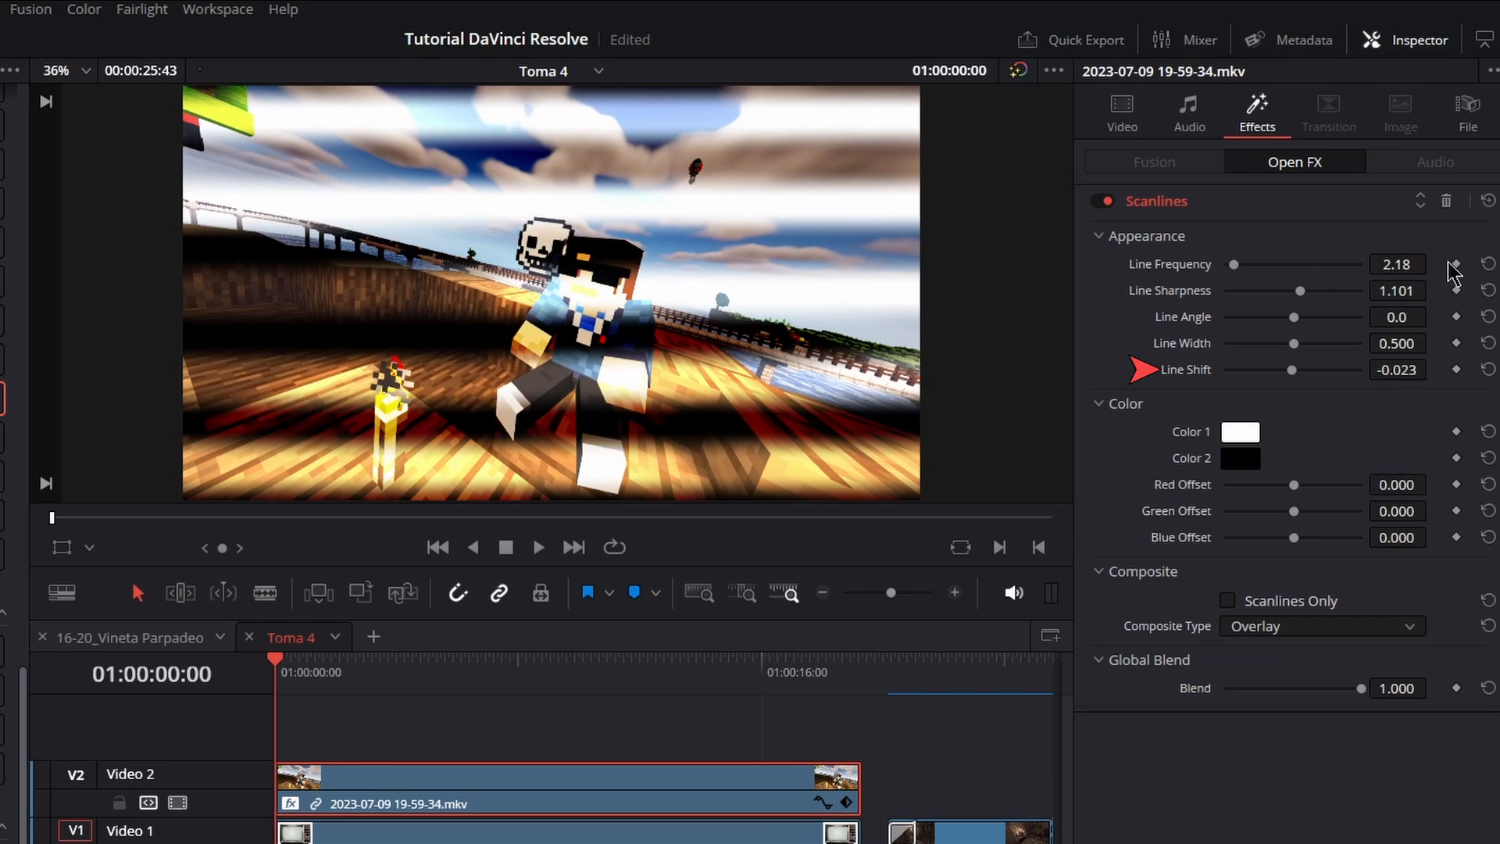
Step: Restore the default line frequency and sweep the line shift from -1.000 towards its positive end
click(1489, 265)
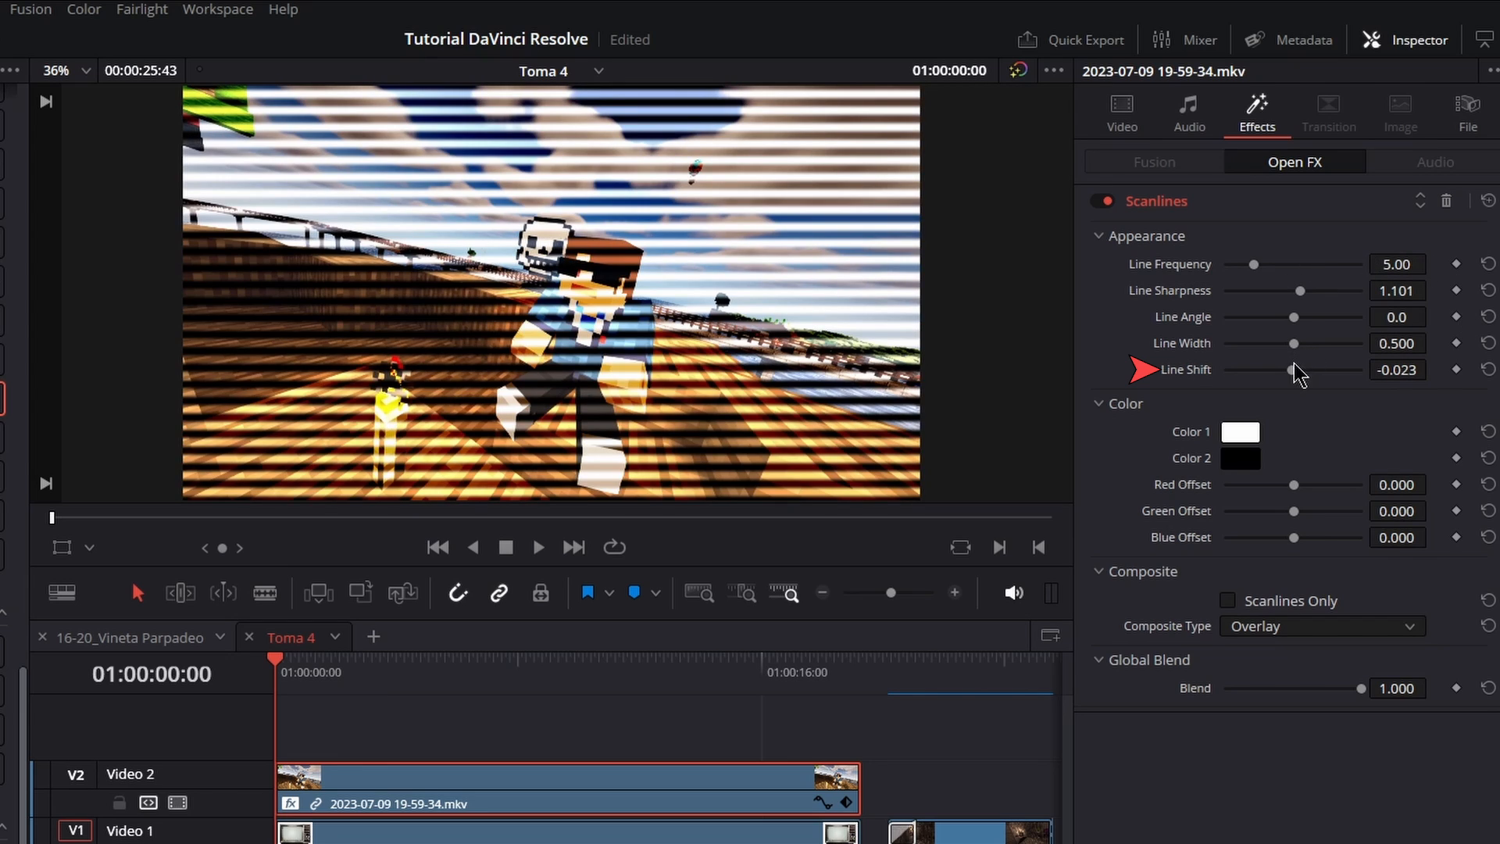
drag(1294, 372, 1127, 383)
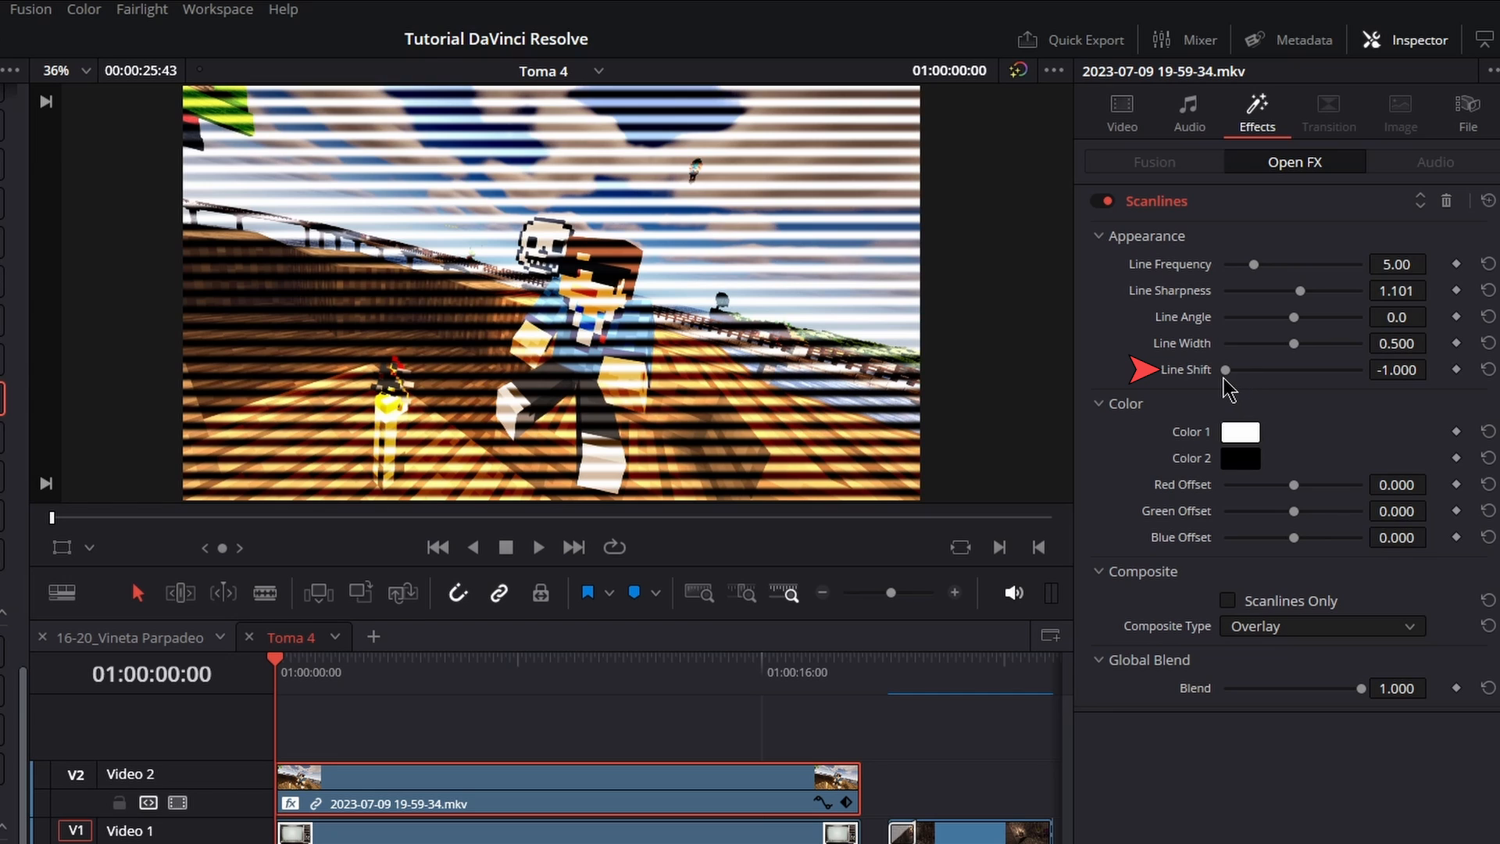
drag(1224, 379, 1382, 386)
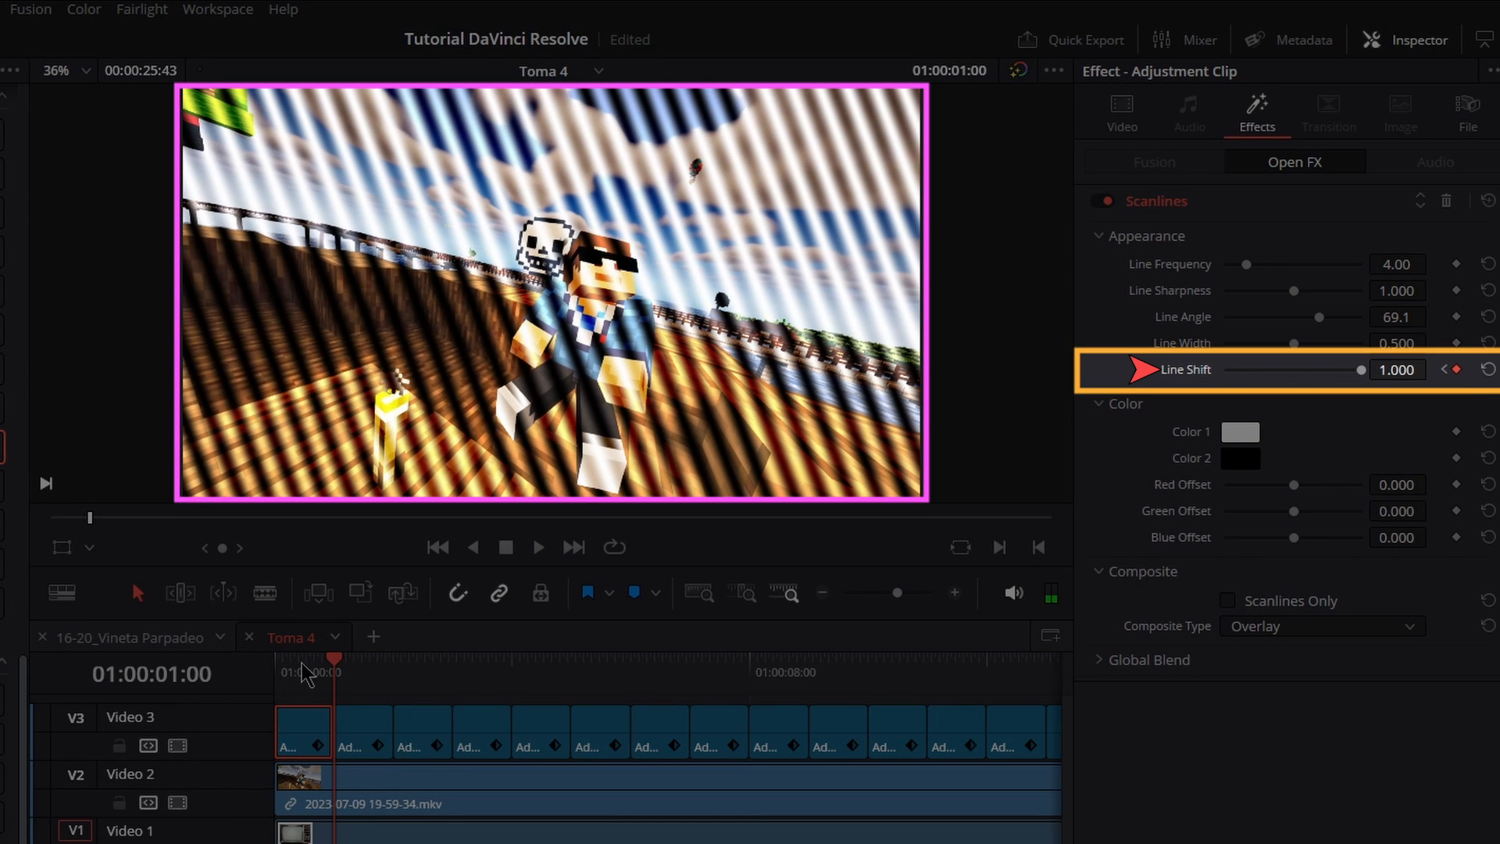
Step: Play back the animated line shift from the timeline start and inspect the first two adjustment clips on Video 3
drag(279, 666, 333, 667)
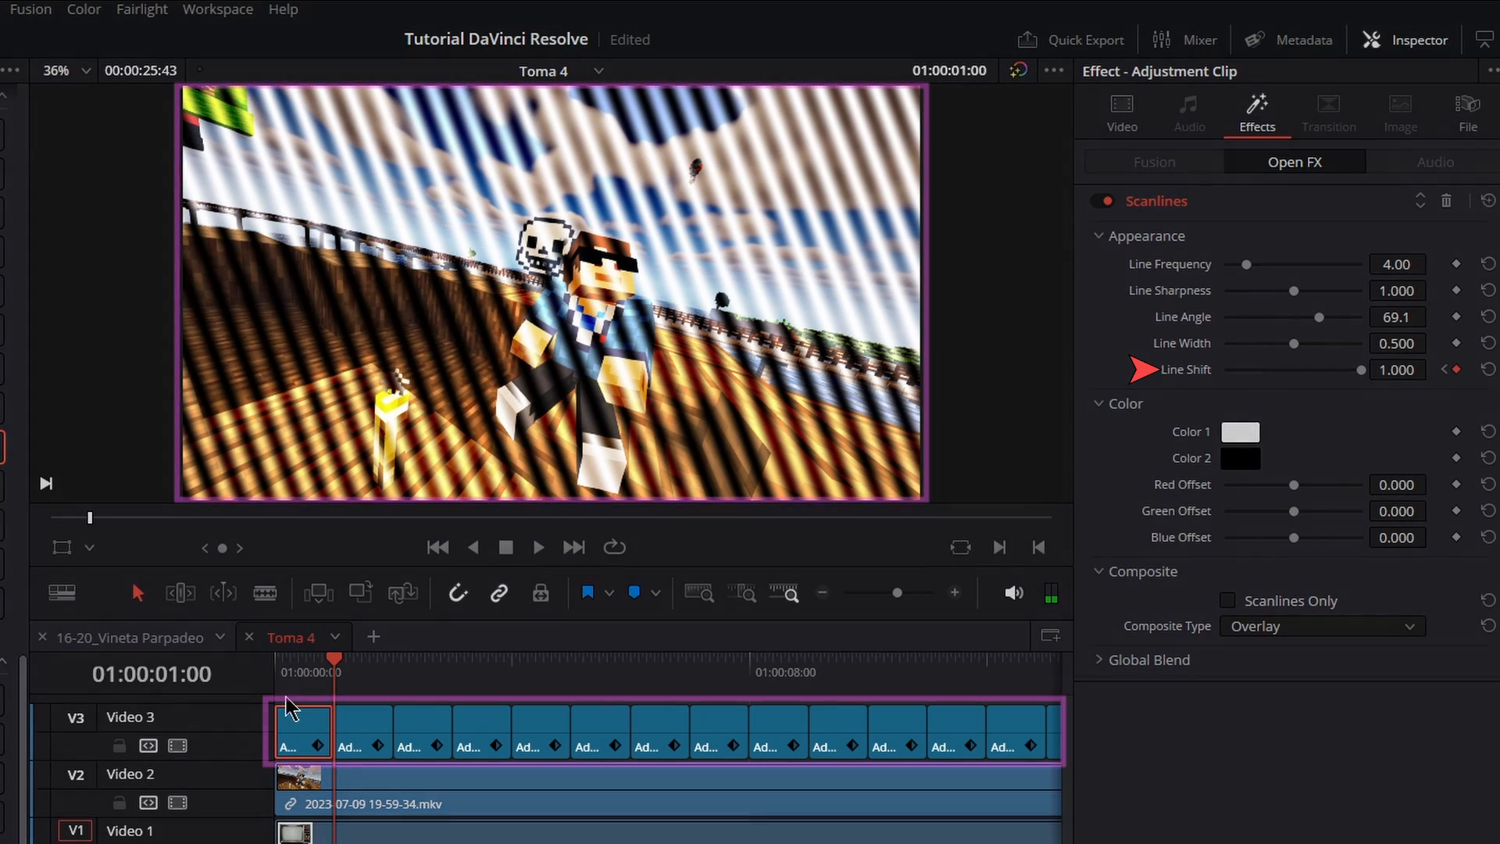
click(279, 669)
key(space)
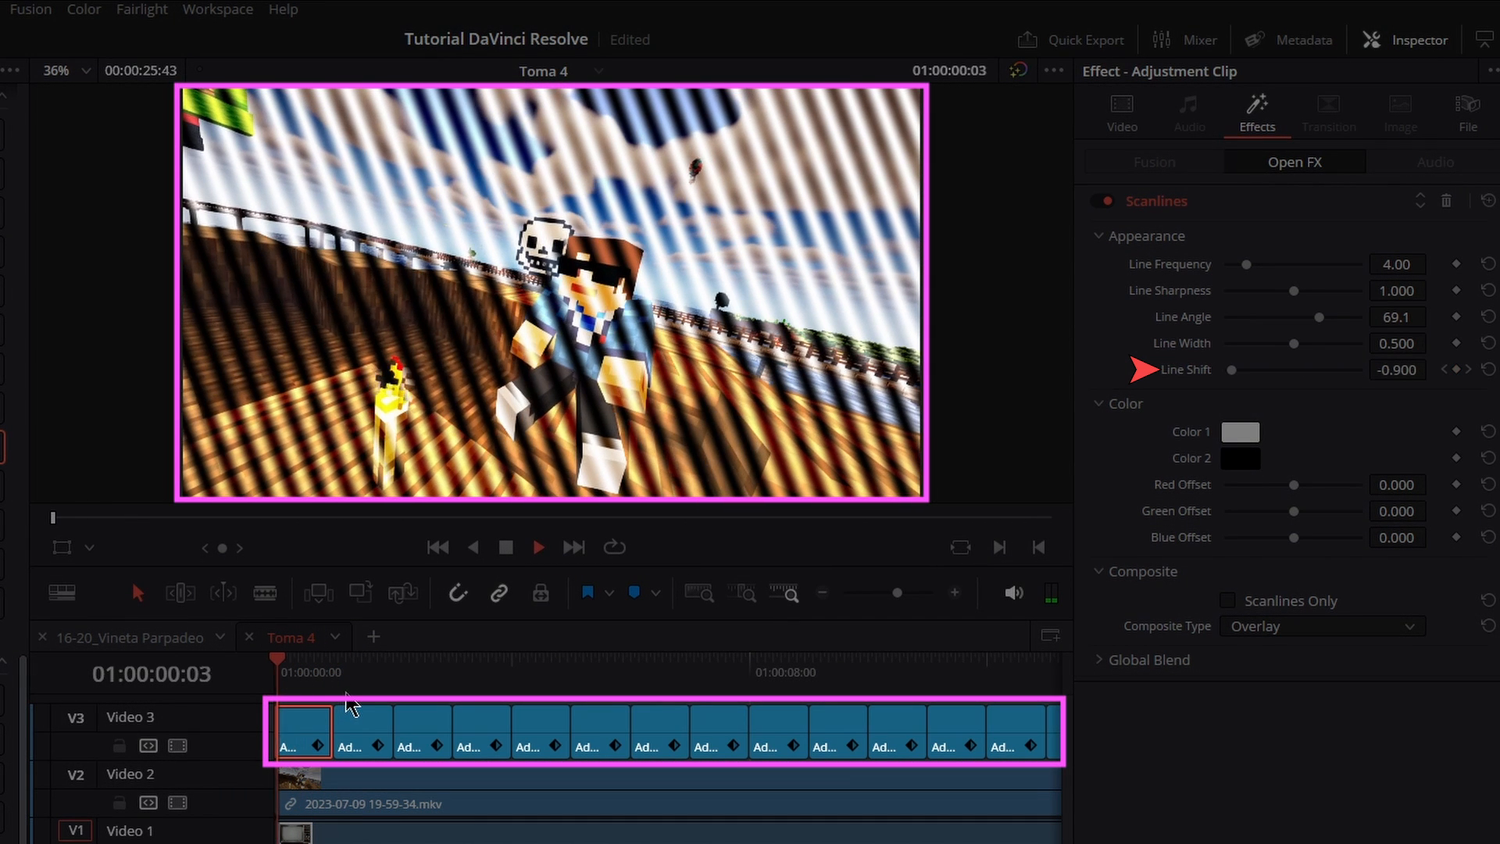
key(Home)
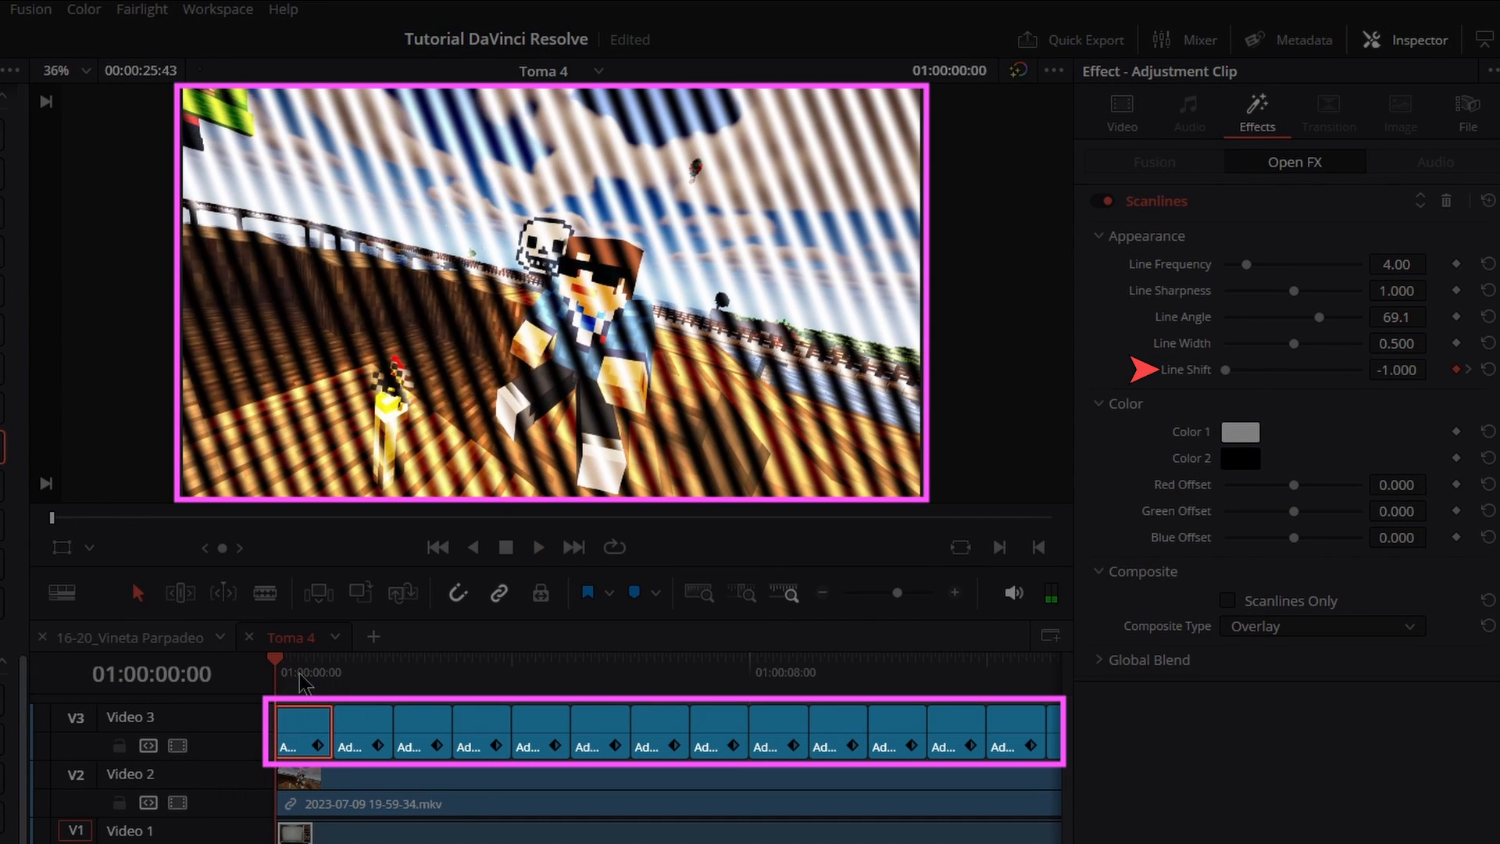
click(363, 720)
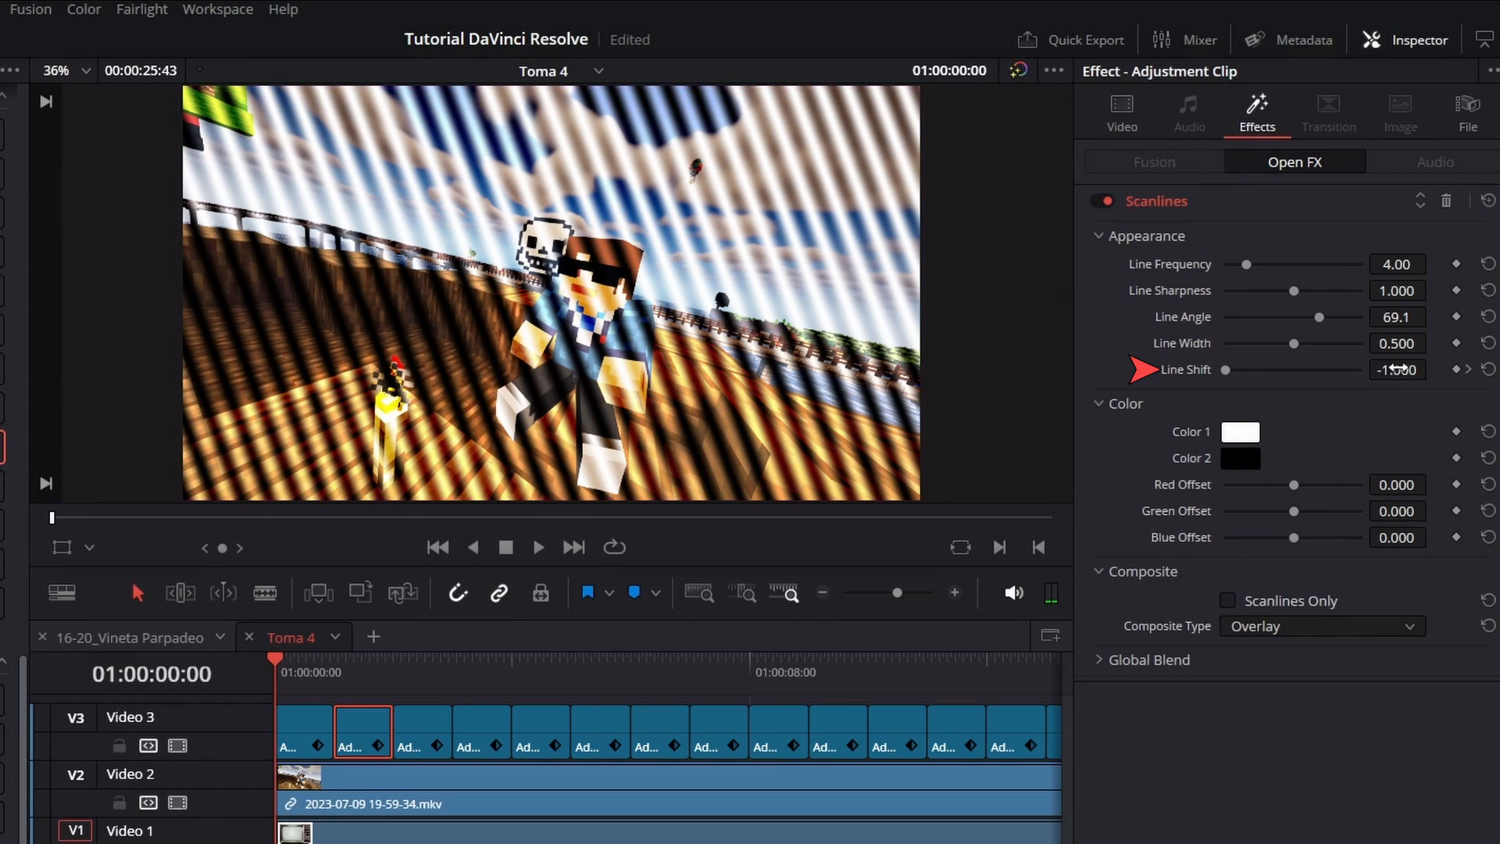
click(306, 721)
key(space)
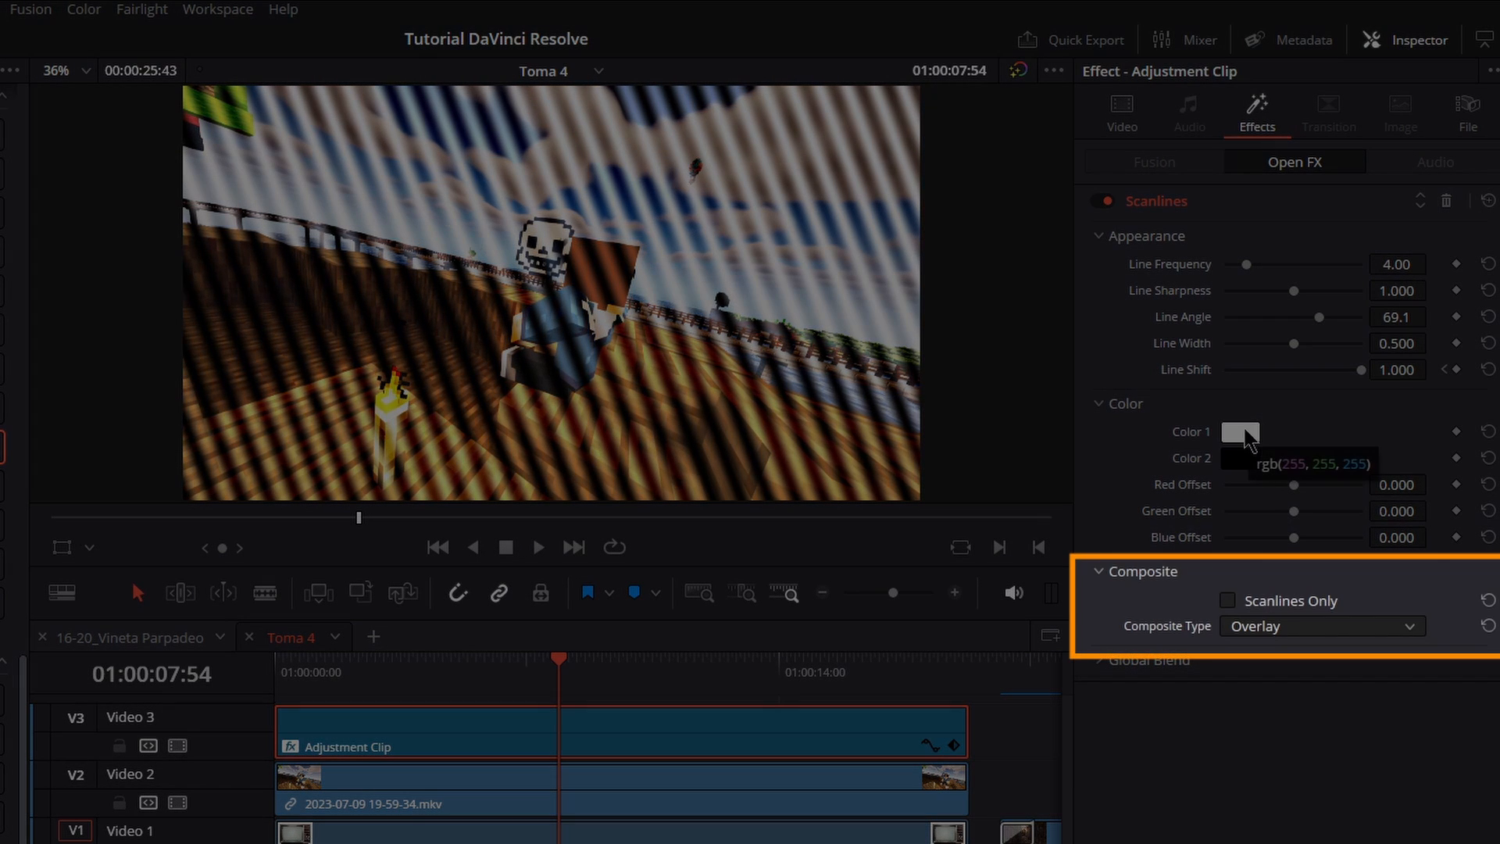
Step: Review the composite types for the adjustment clip's Scanlines, keeping Overlay, and set the line frequency to 2.18
scroll(461, 356, up, 3)
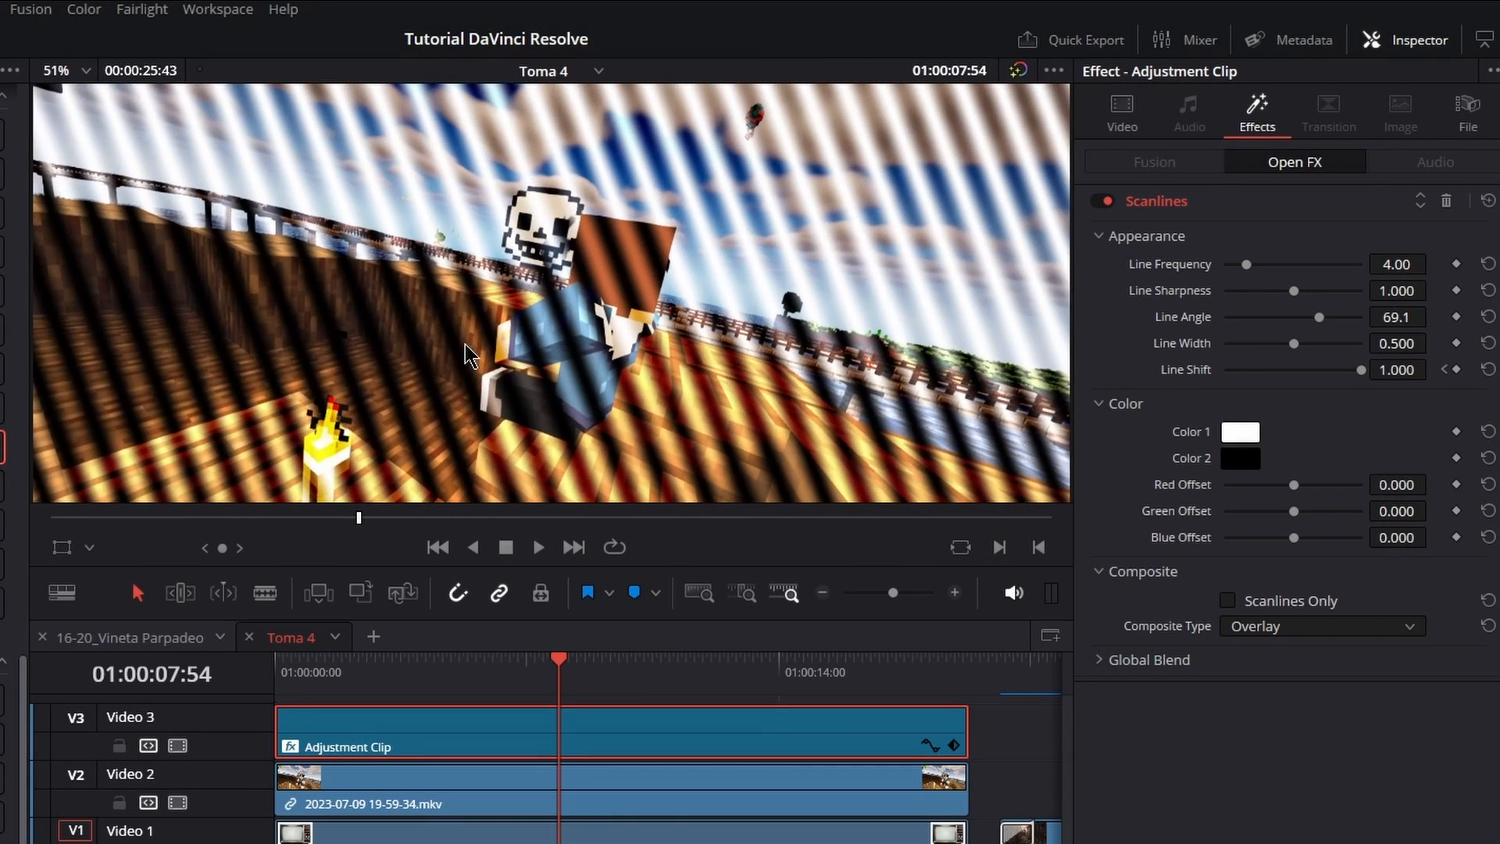
scroll(465, 356, up, 8)
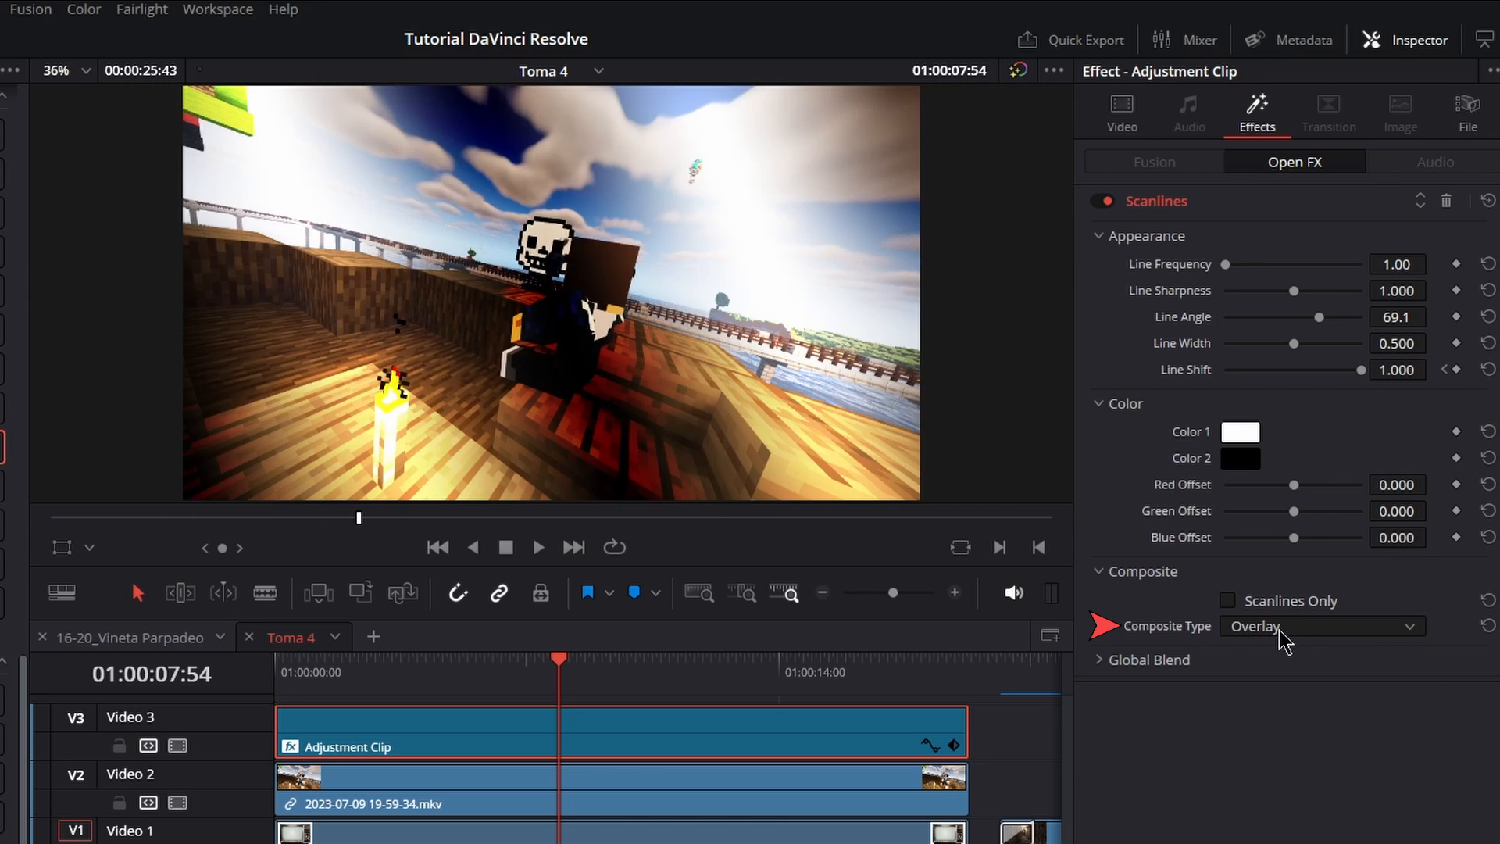
click(1284, 641)
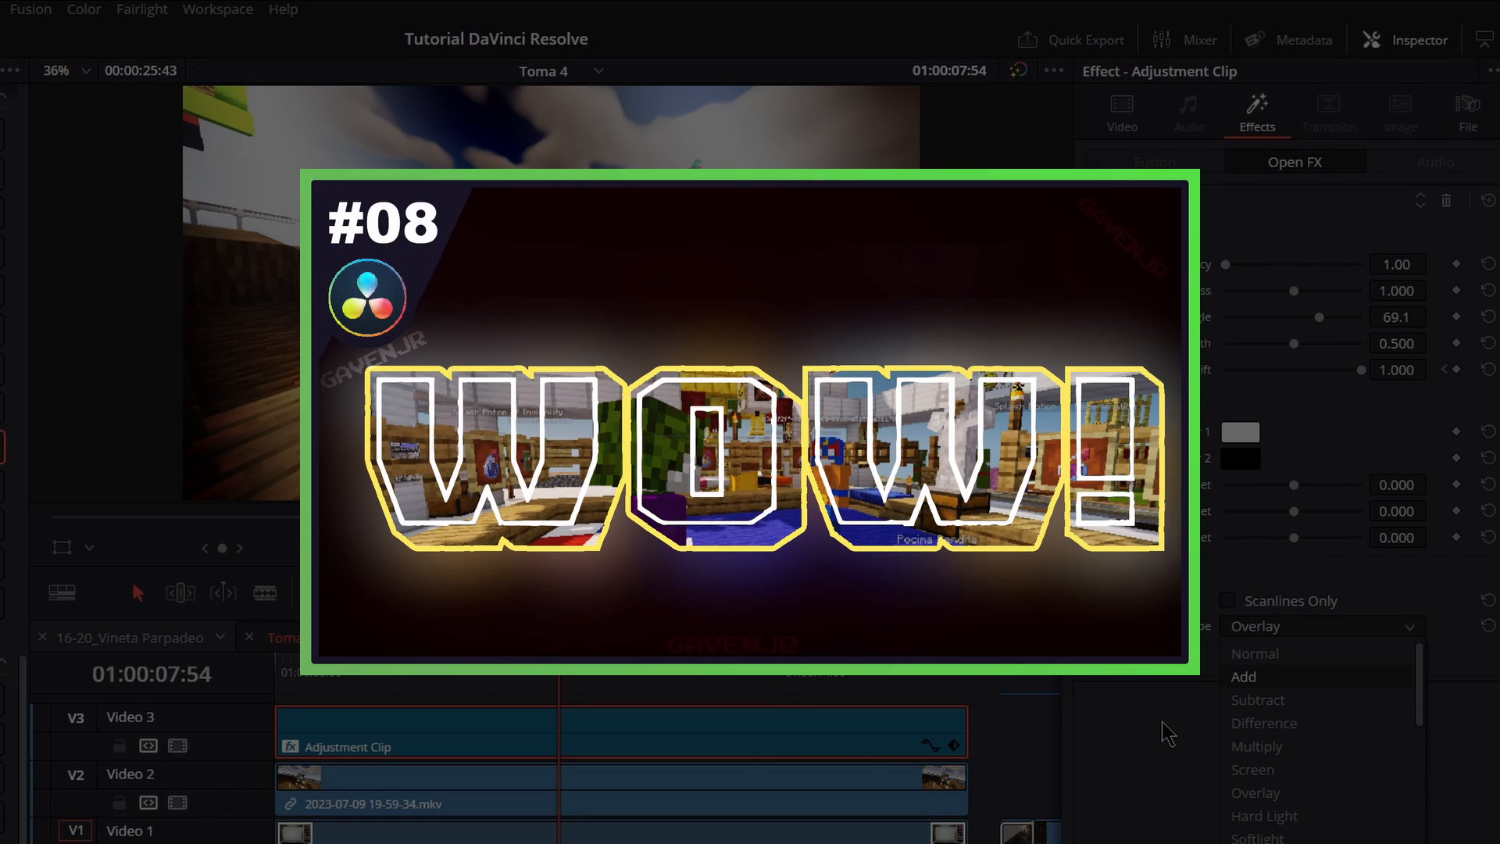
click(1169, 734)
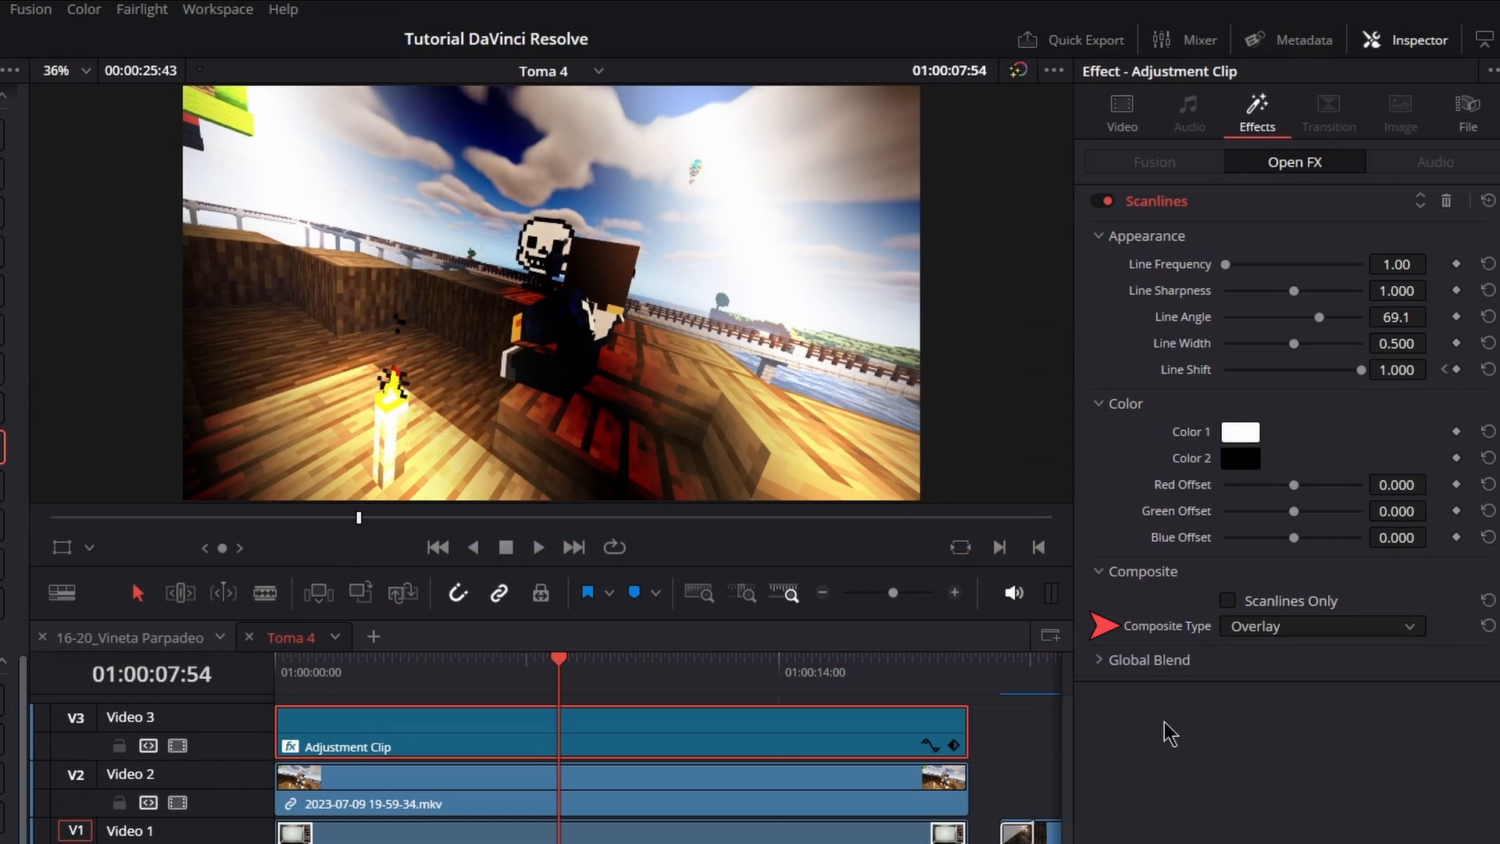
drag(1225, 264, 1234, 266)
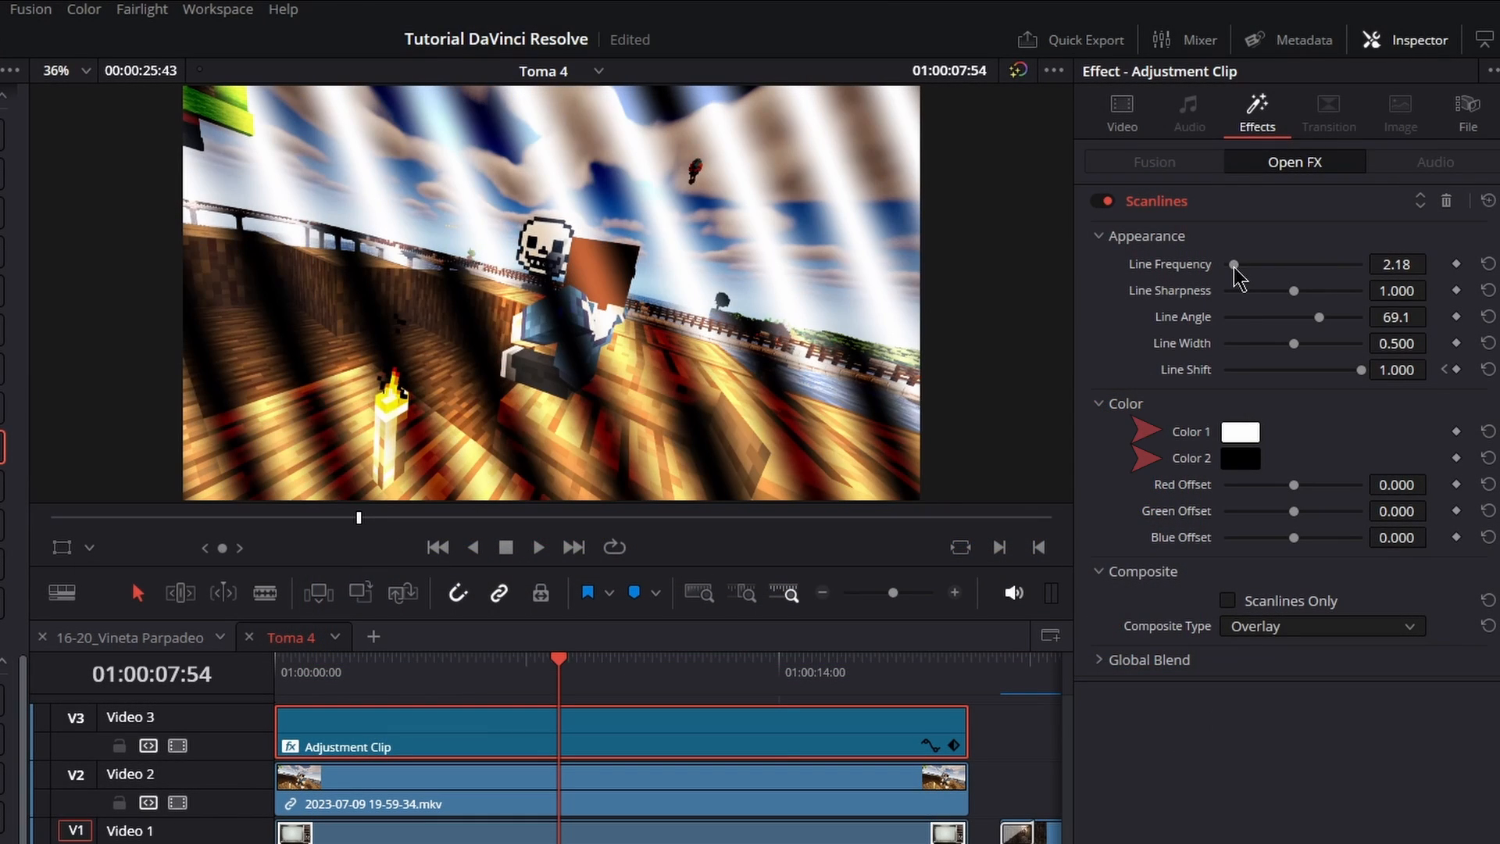
Step: Try light red for Color 1 and light blue for Color 2, and restore both default scanline colors
click(1241, 433)
drag(629, 301, 341, 475)
mouse_move(333, 610)
mouse_down()
mouse_move(376, 563)
mouse_move(339, 602)
mouse_up()
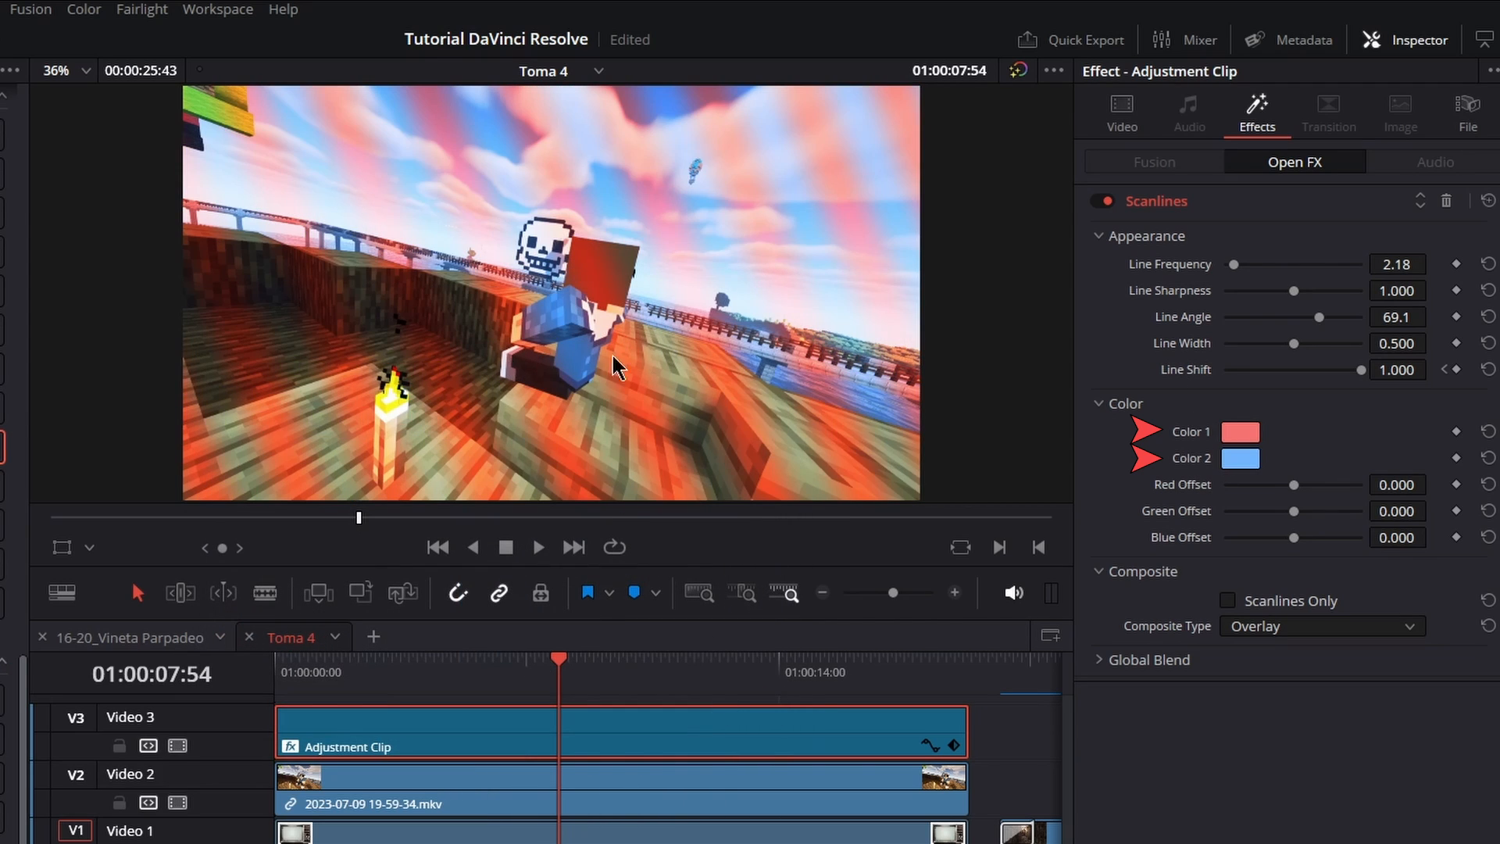
click(1488, 432)
click(1489, 458)
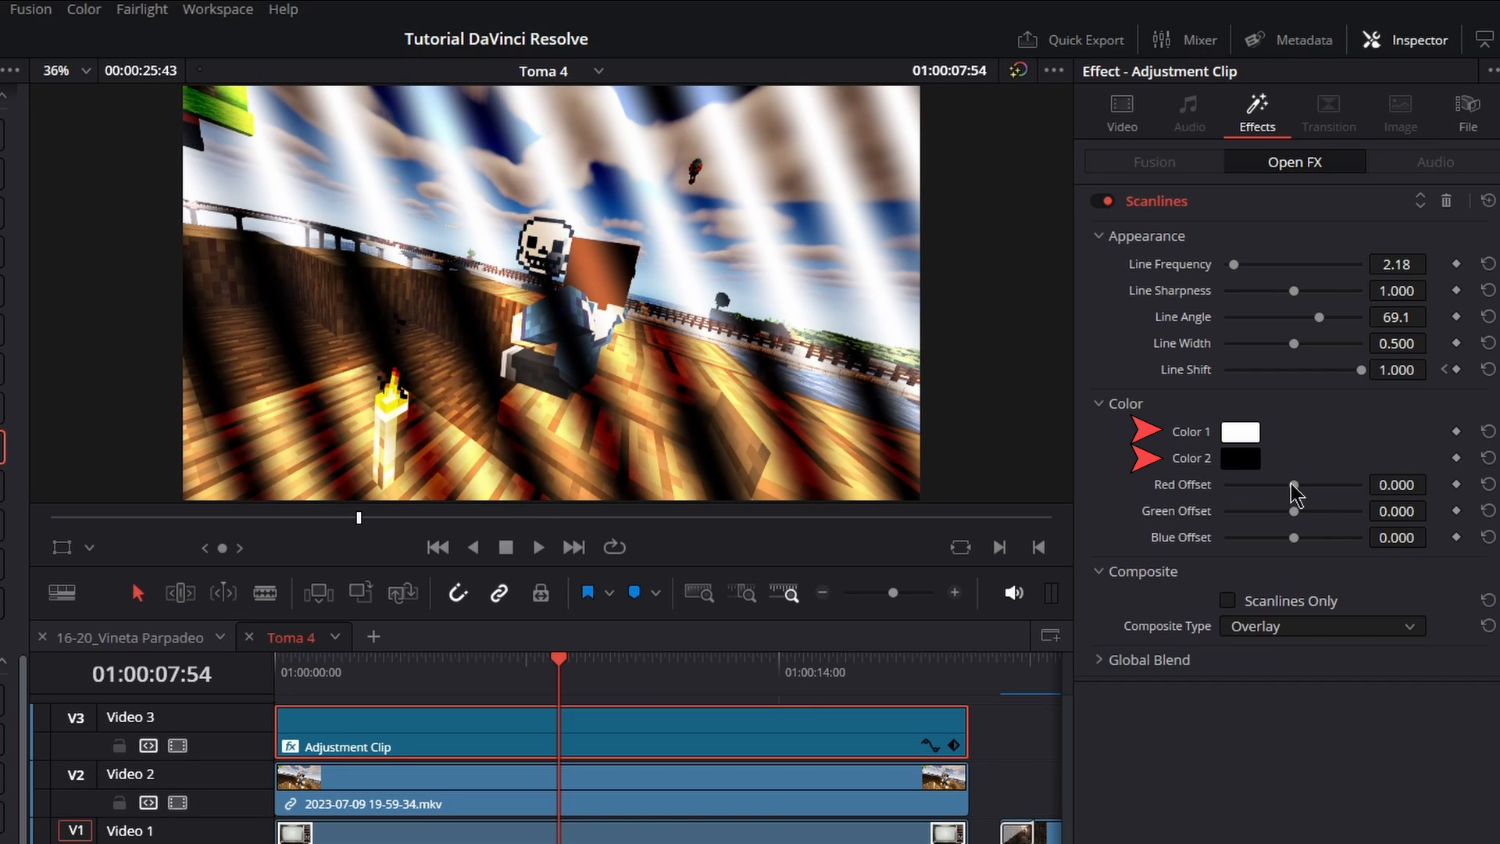
Step: Try raising the scanlines' Red Offset, first to 0.488 and once more, returning it to 0.000 each time
drag(1293, 488, 1327, 486)
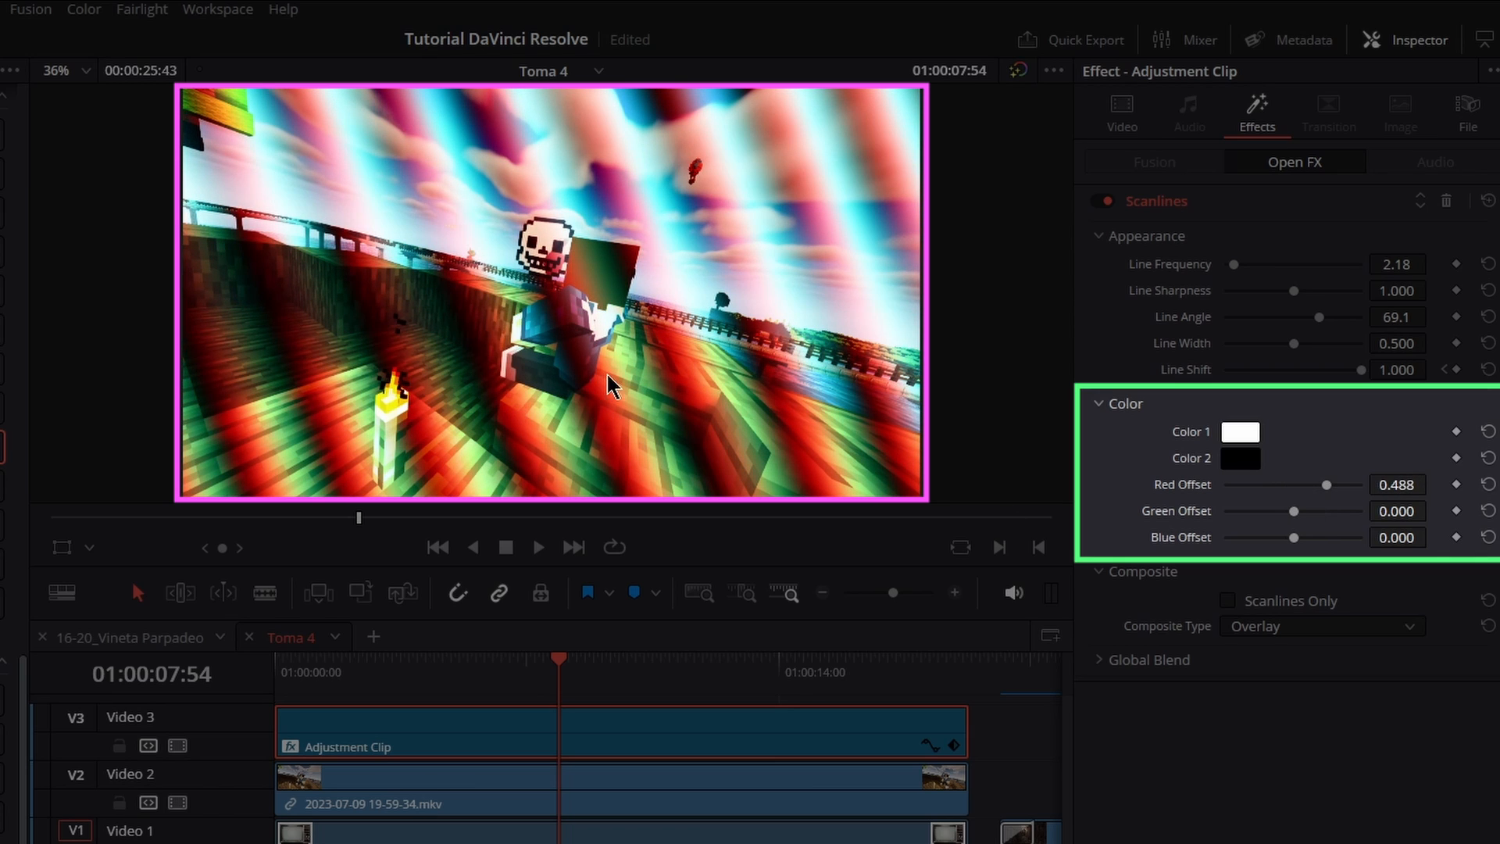
click(1488, 485)
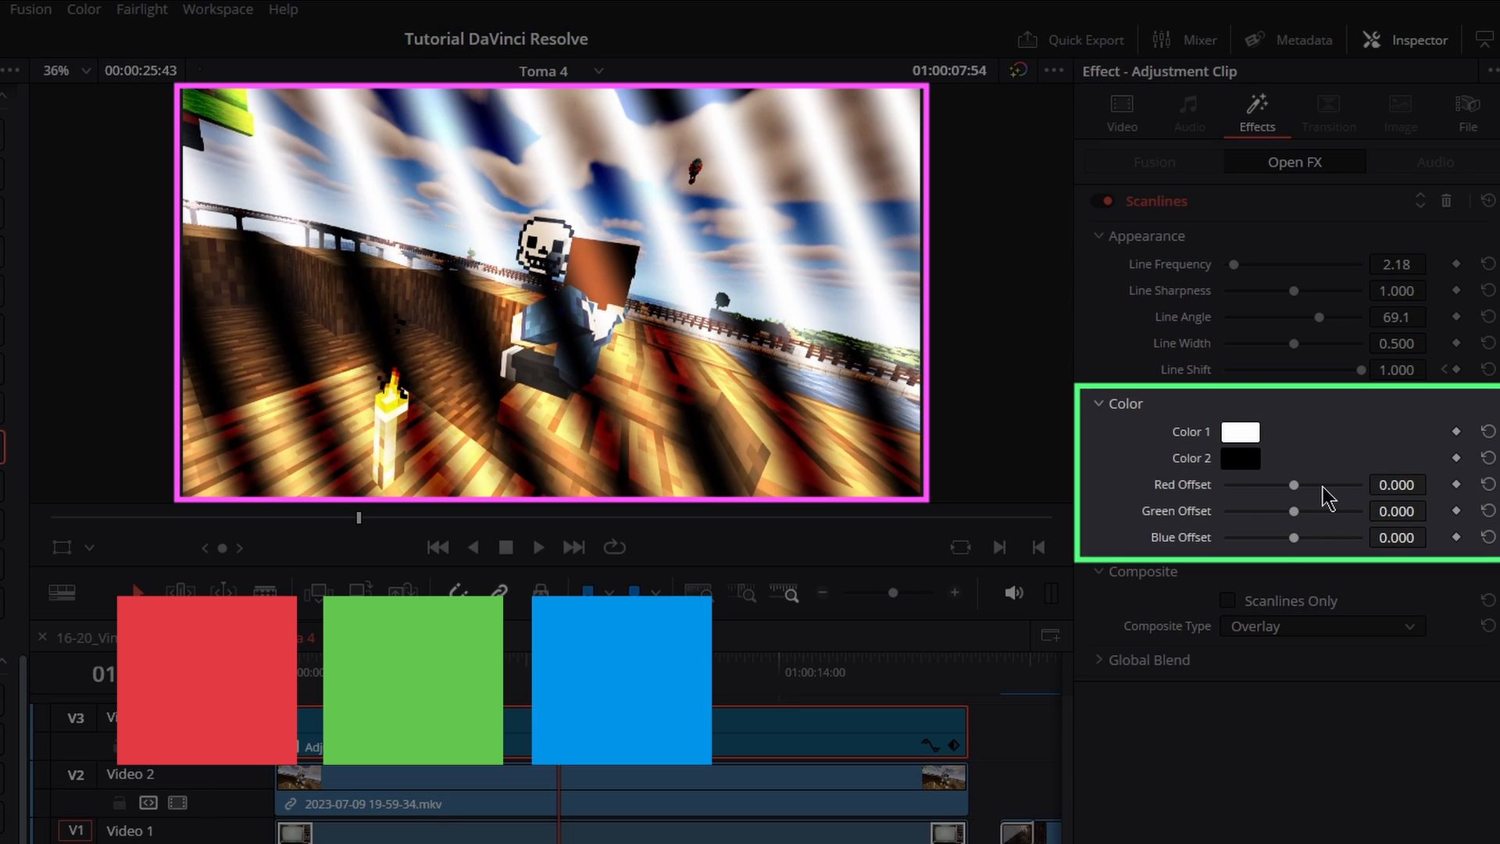
drag(1294, 492, 1384, 494)
key(ctrl+z)
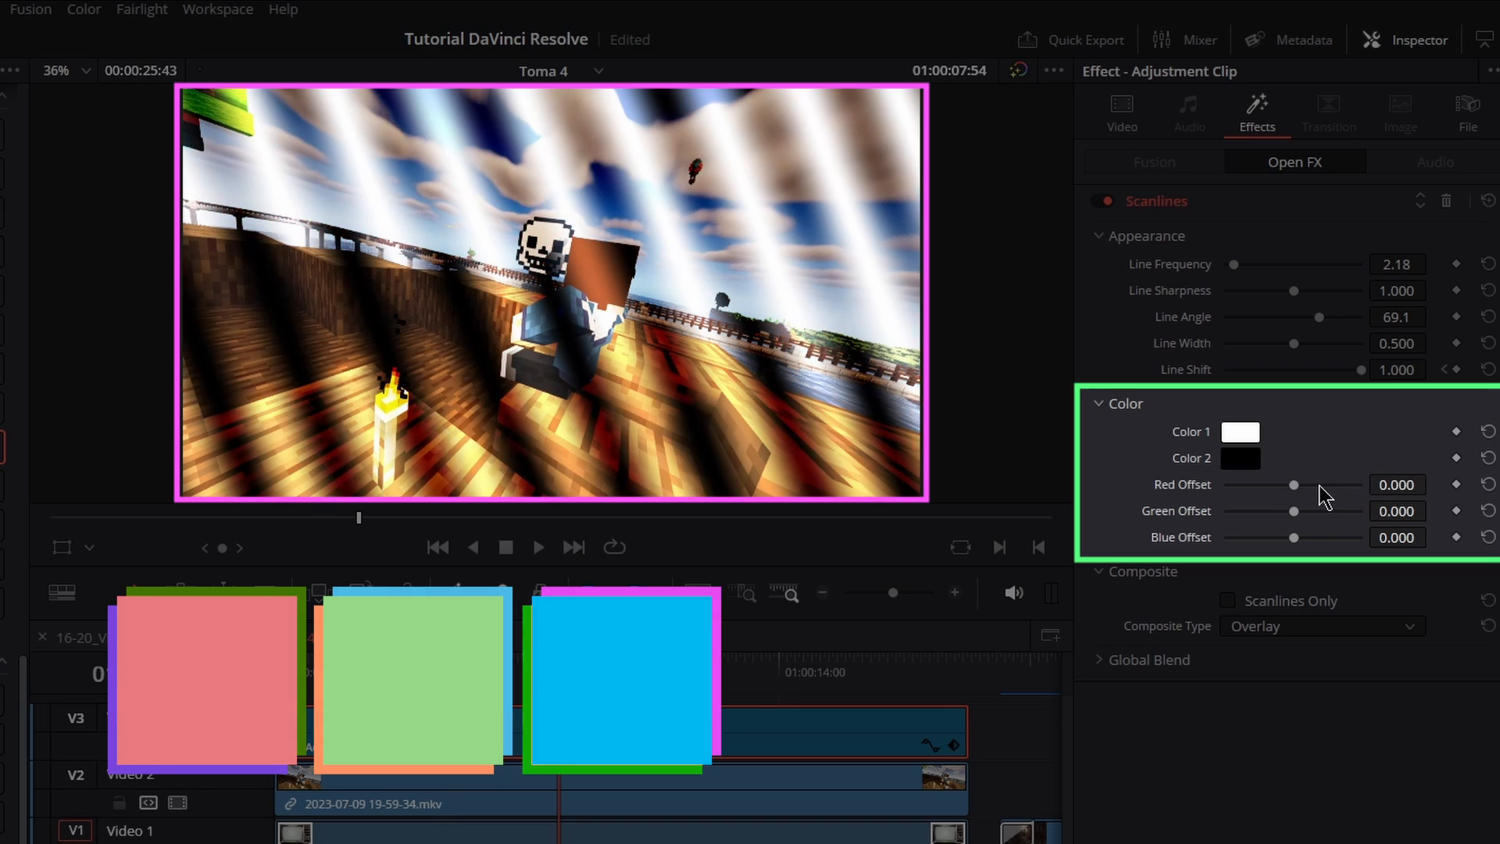
Step: Set the scanlines' red, green and blue offsets to 0.411, -0.364 and 0.457, and play back the result from the start
drag(1295, 513, 1323, 540)
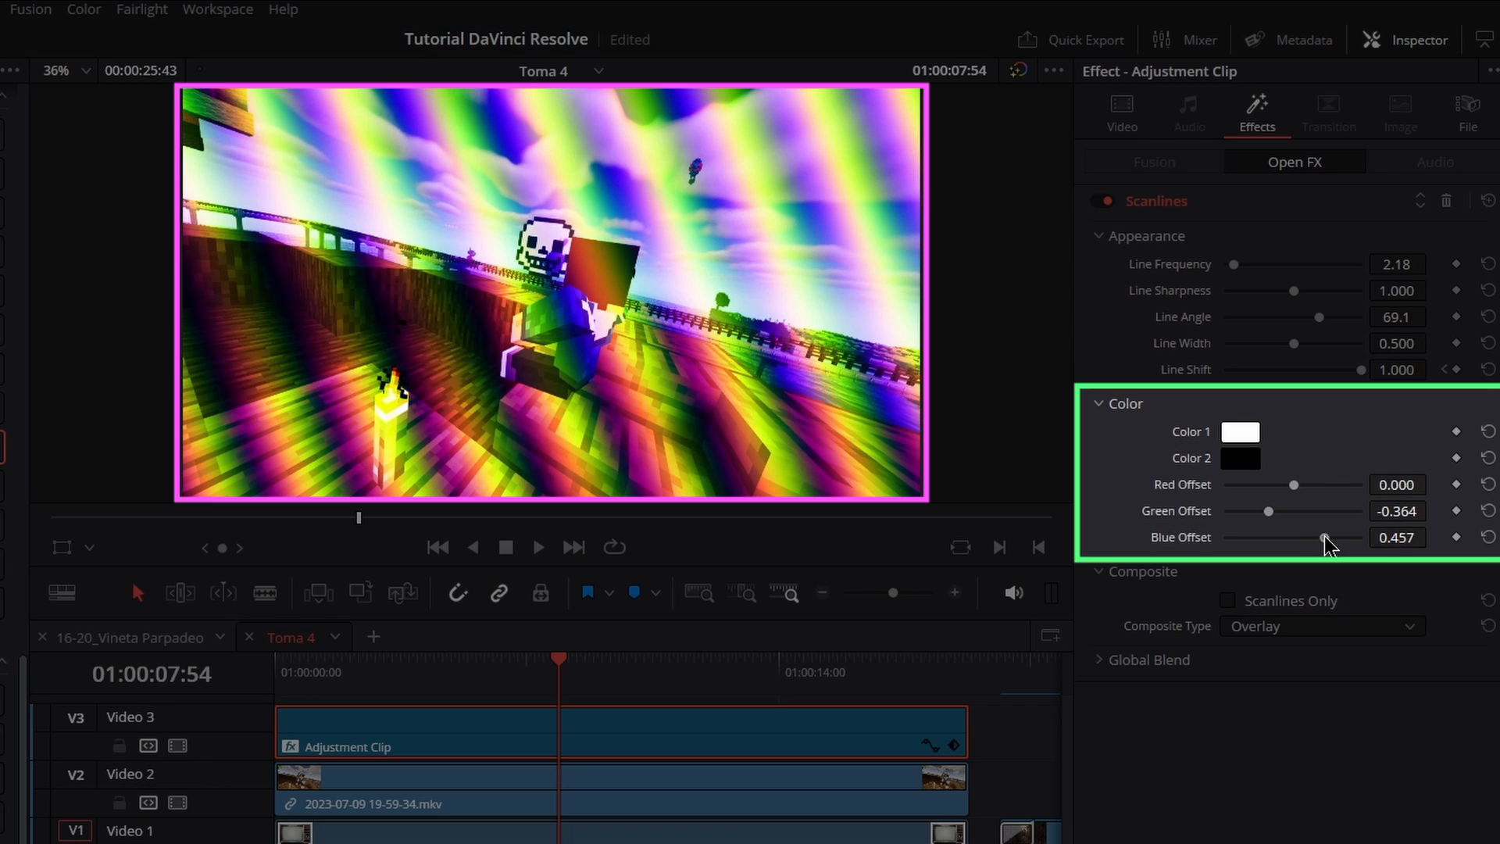
drag(1297, 486, 1322, 486)
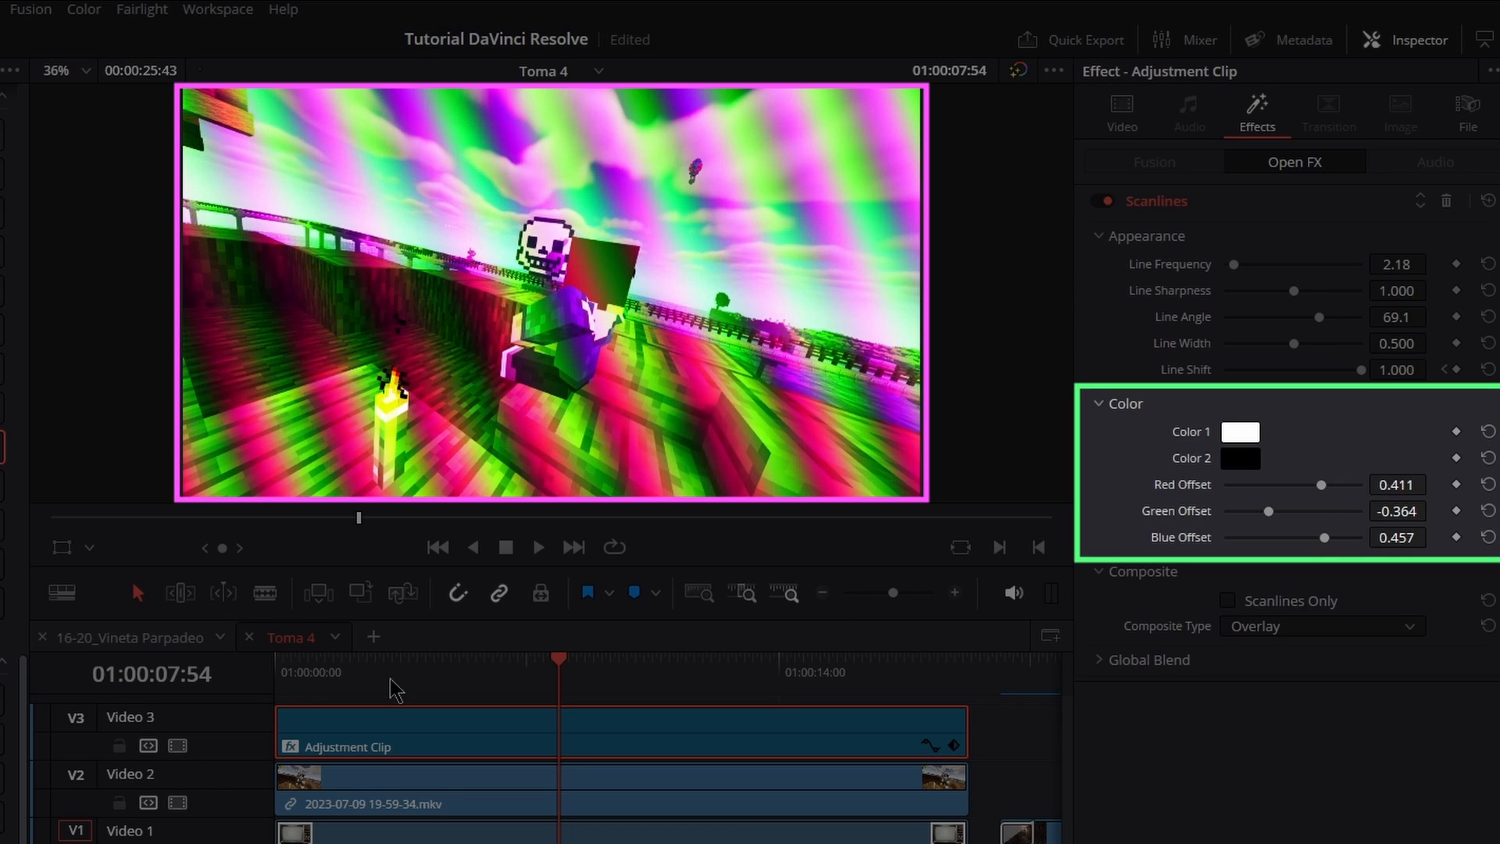
click(486, 672)
key(space)
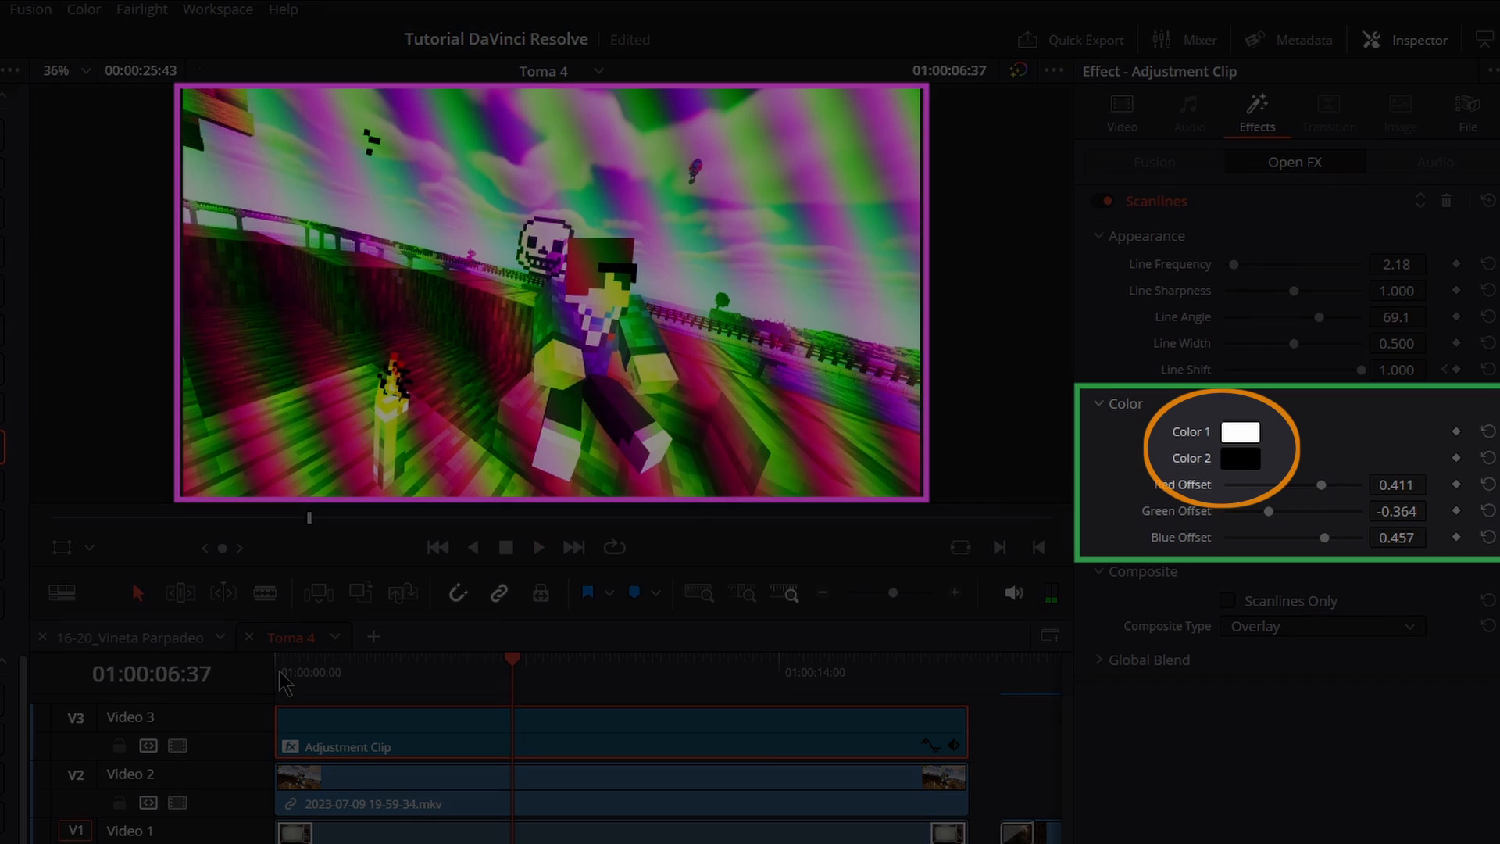
drag(308, 665, 251, 670)
key(space)
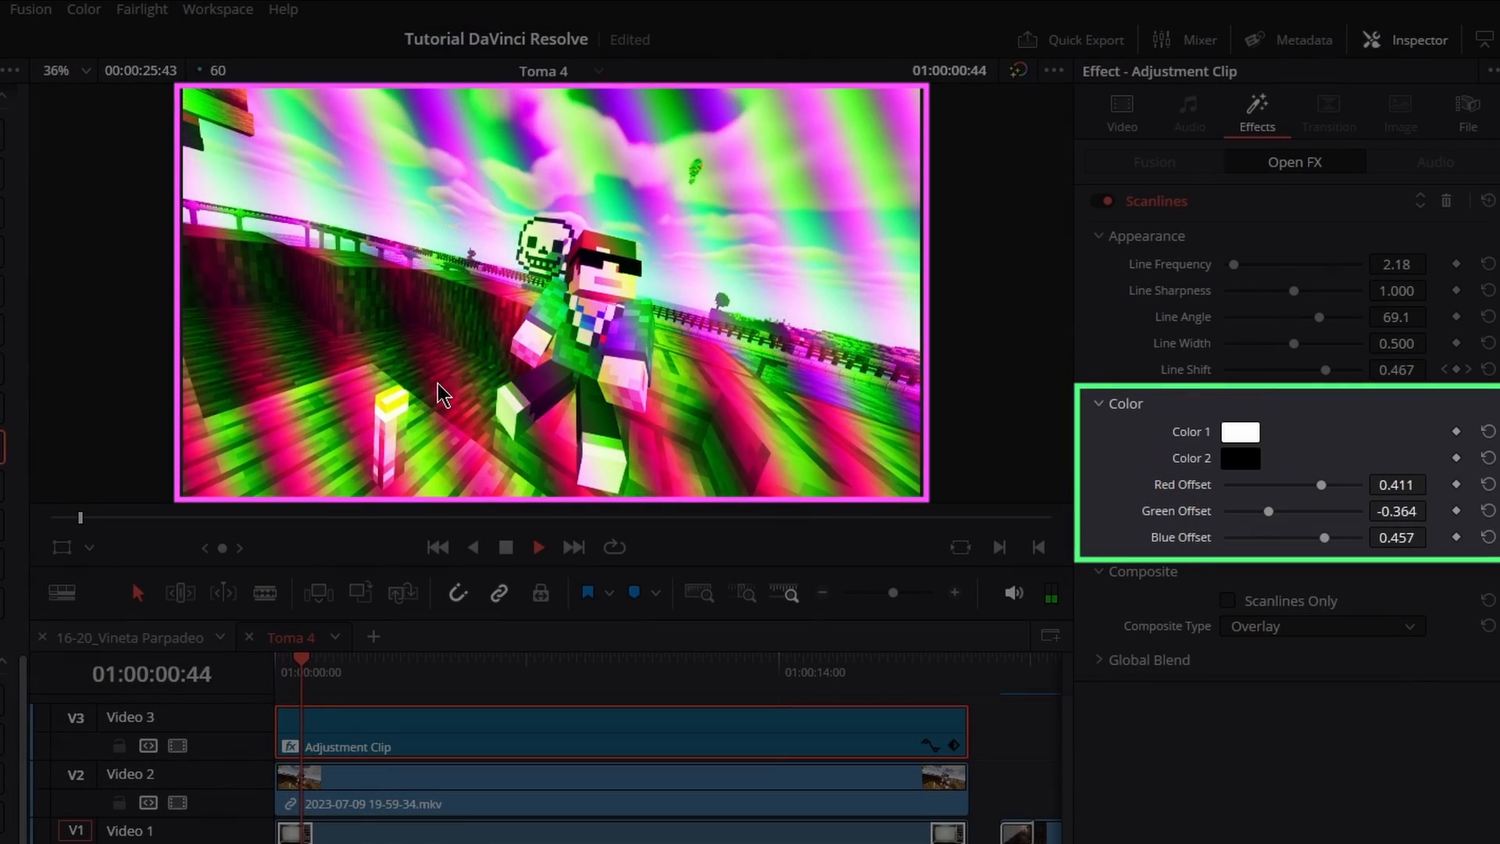
Step: Try shifting the adjustment clip's scanline color offsets, and browse the clip's composite modes, keeping Normal
click(1248, 433)
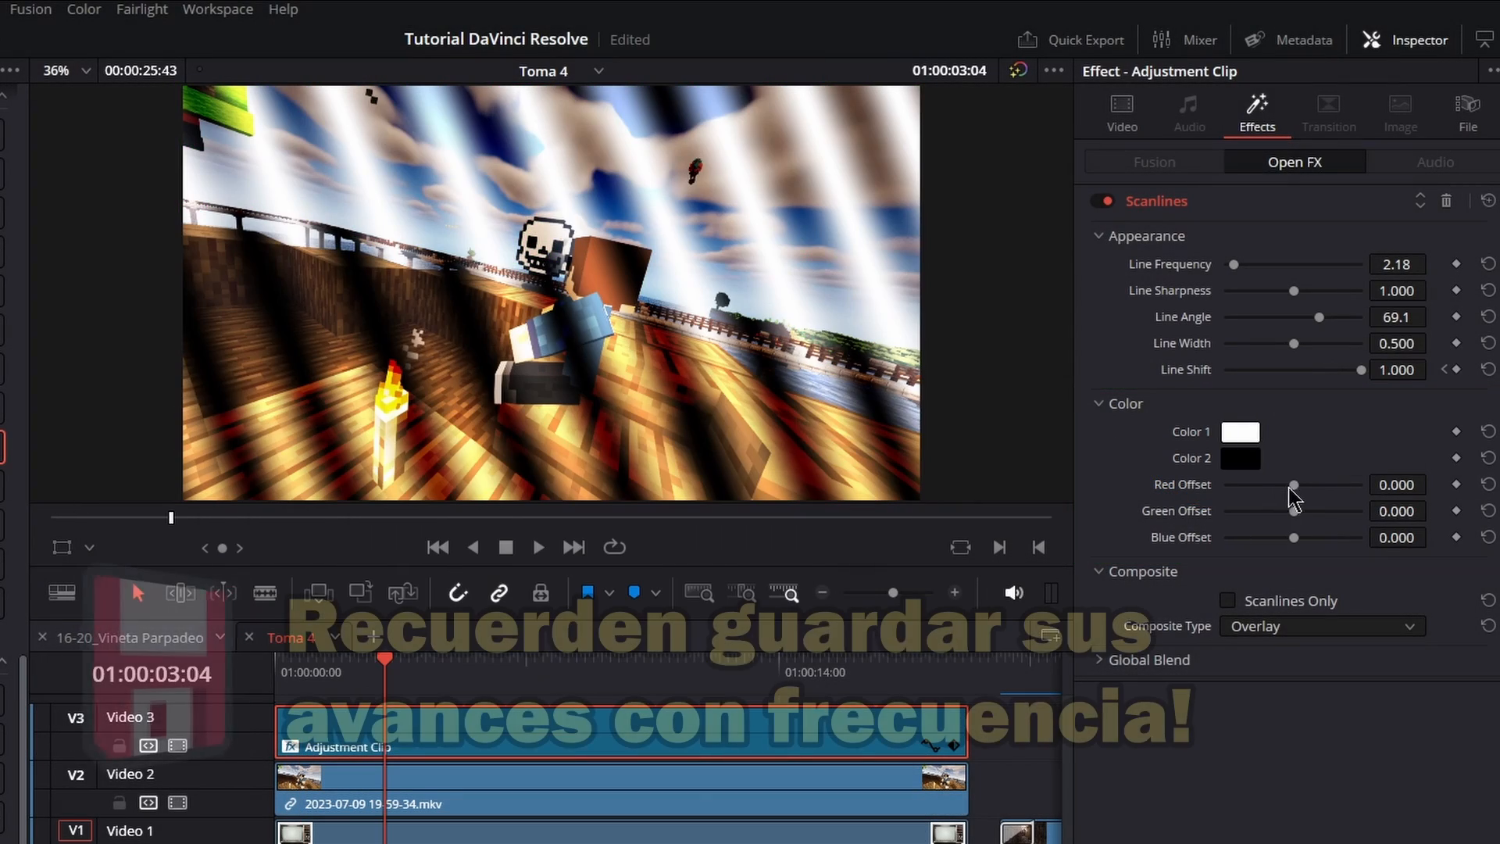
drag(1292, 484, 1266, 539)
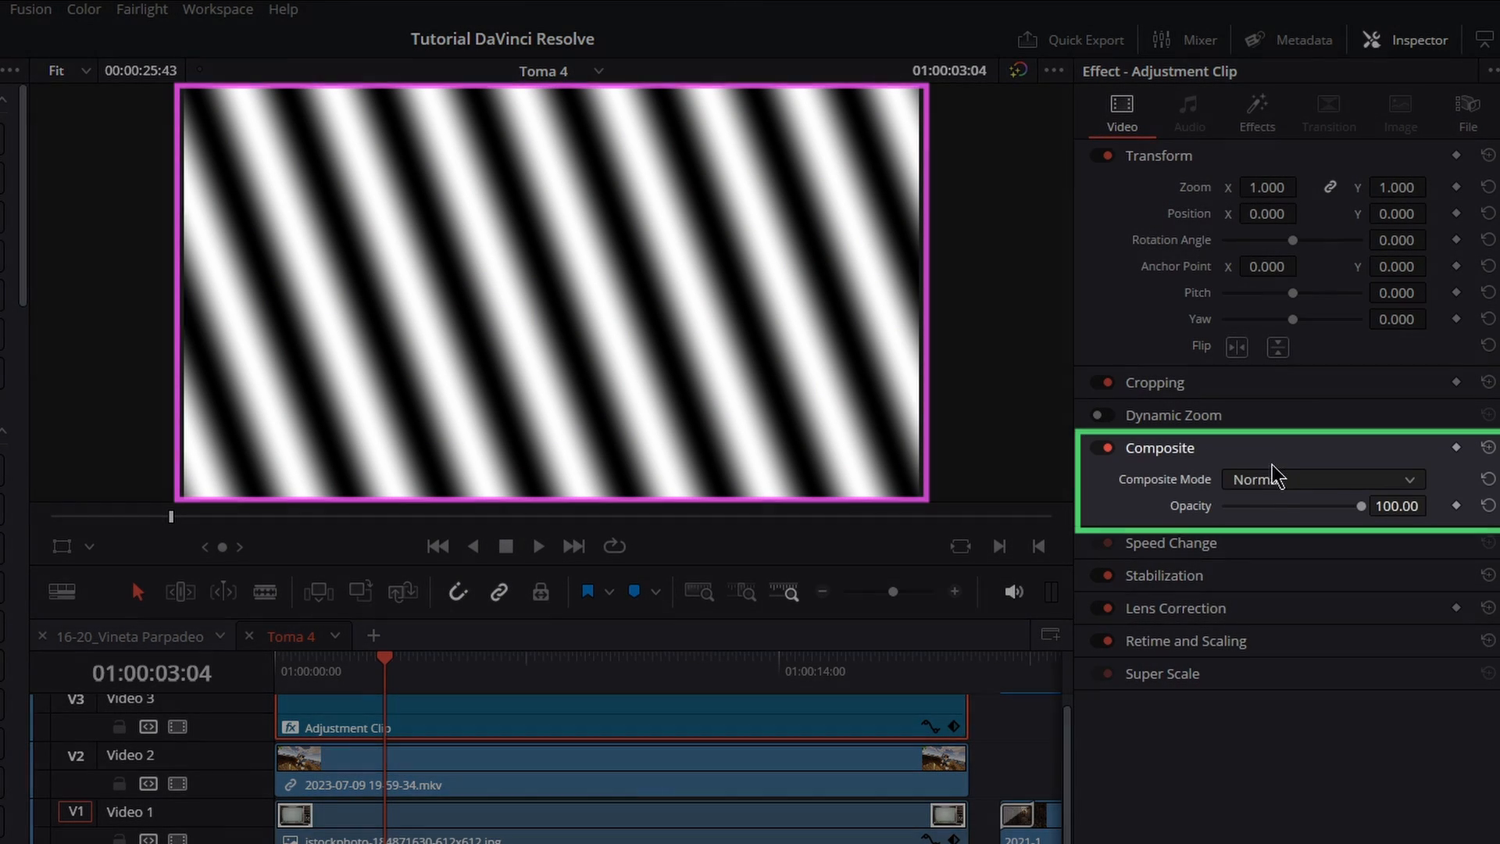
click(1272, 464)
click(1280, 535)
scroll(1294, 478, down, 6)
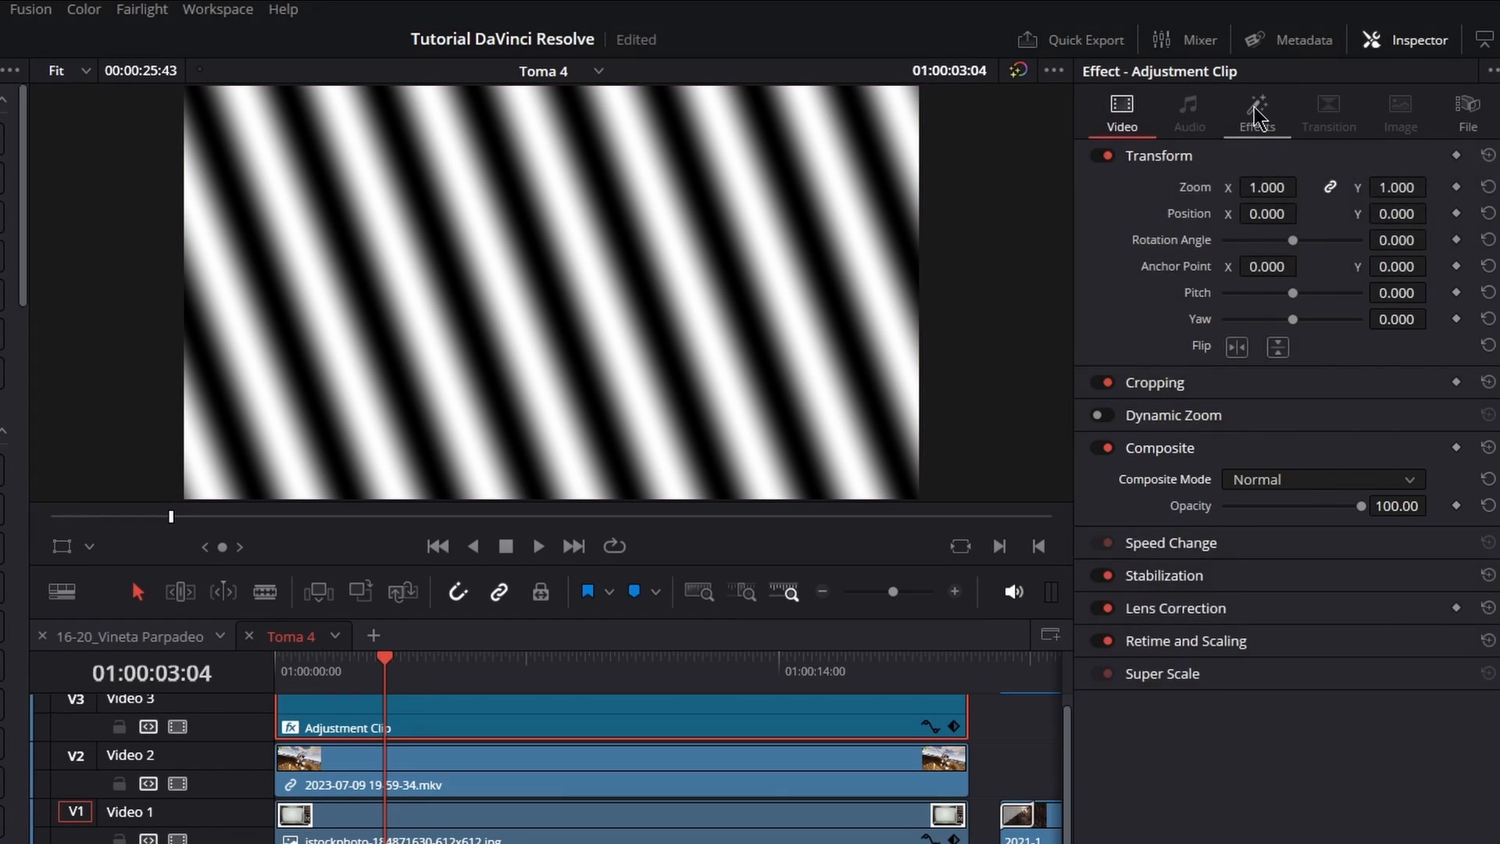
Step: Turn off Scanlines Only, set the red, green and blue offsets to about -0.287, -0.690 and -1.000, and lower the Global Blend
click(1257, 117)
click(1229, 601)
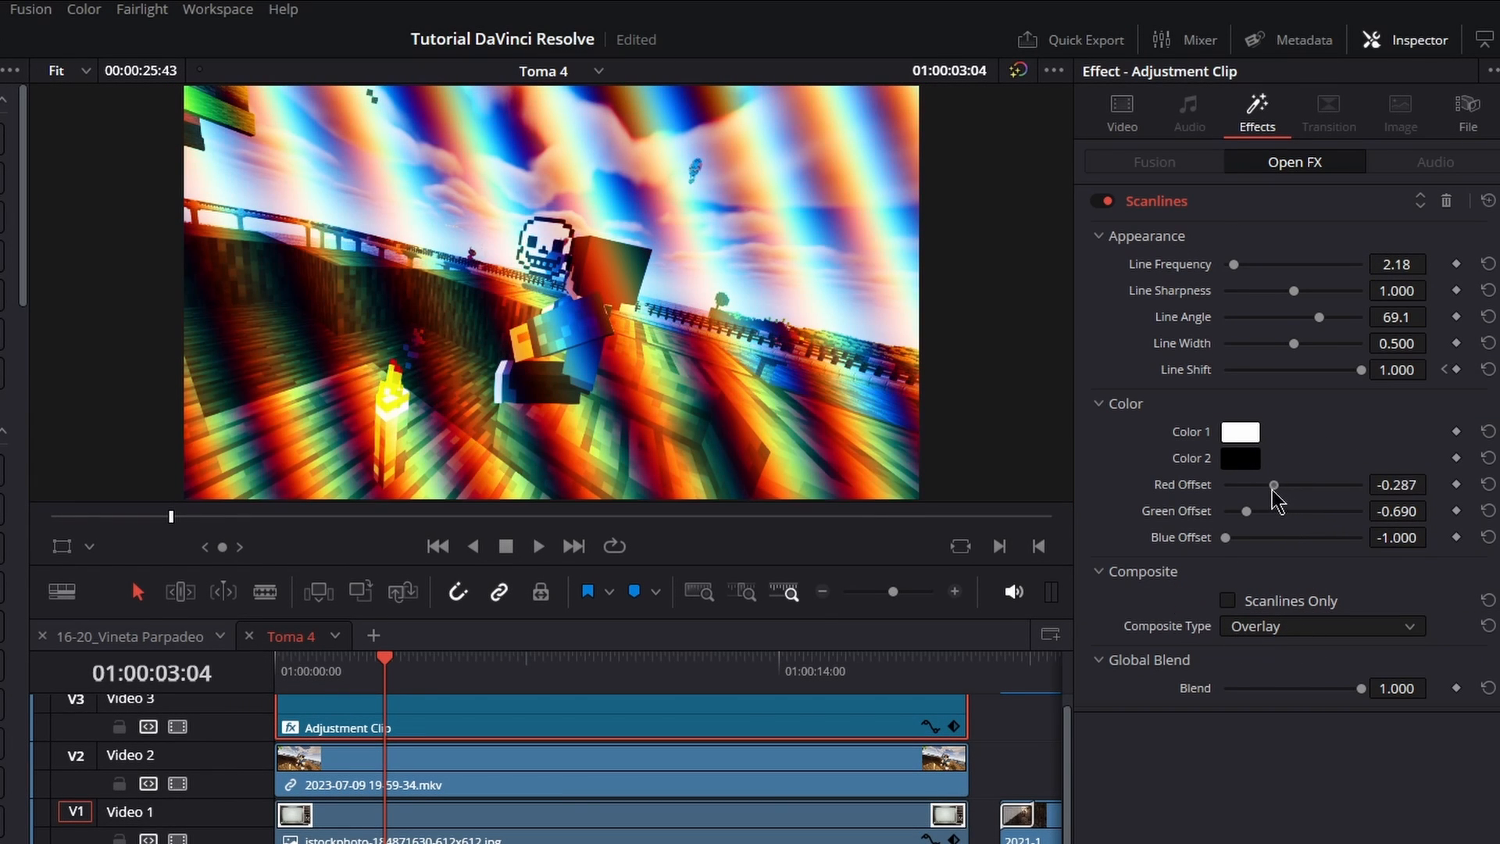
mouse_move(1280, 486)
mouse_down()
mouse_move(1264, 486)
mouse_move(1278, 486)
mouse_up()
drag(1360, 688, 1274, 685)
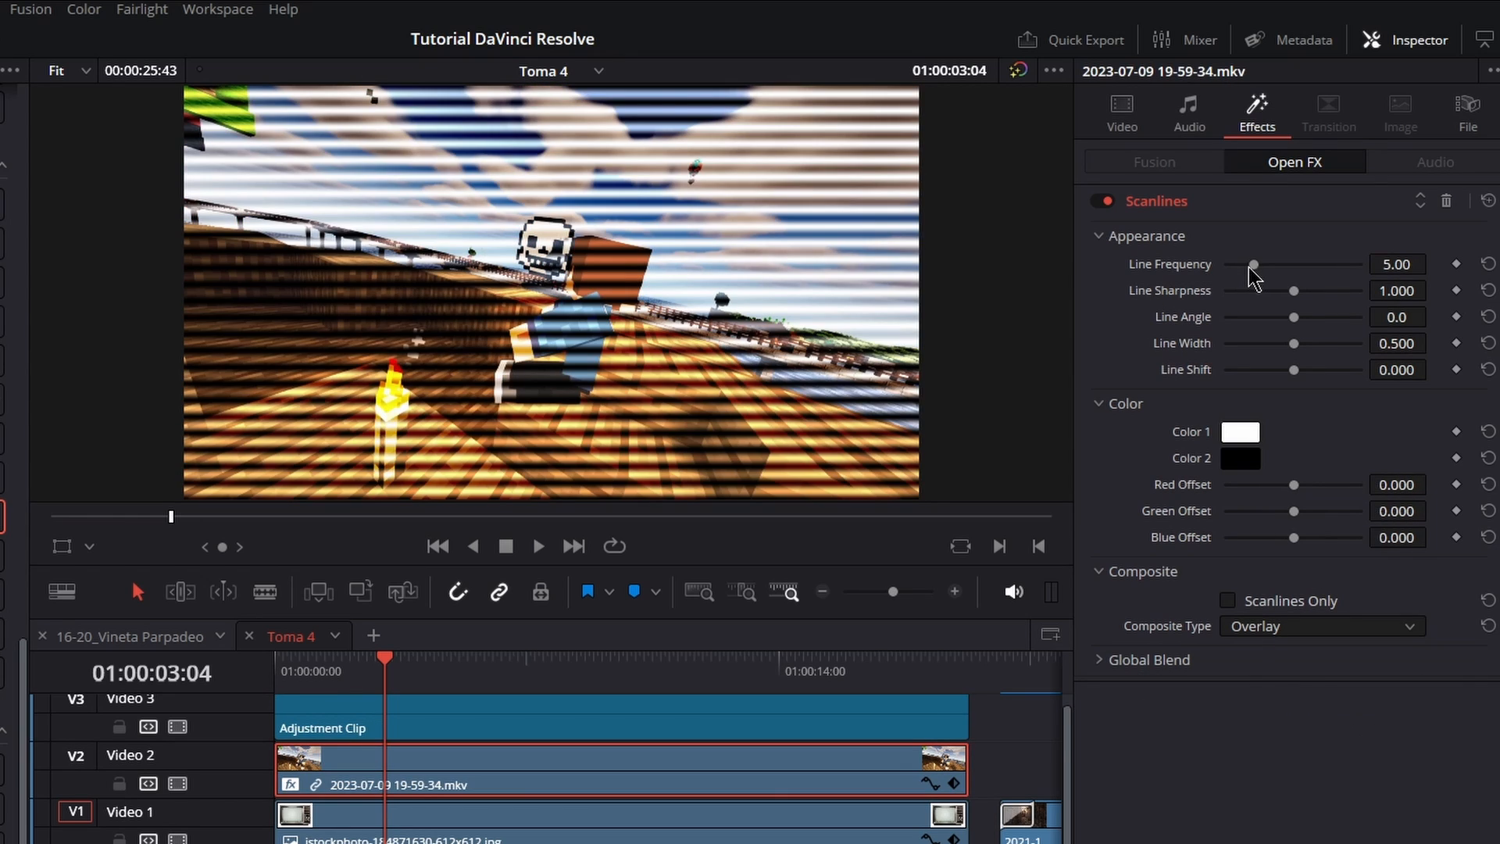
Step: Set the Scanlines line frequency of the gameplay clip on Video 2 to 4.24 and scale the clip to 0.640
drag(1250, 268, 1249, 268)
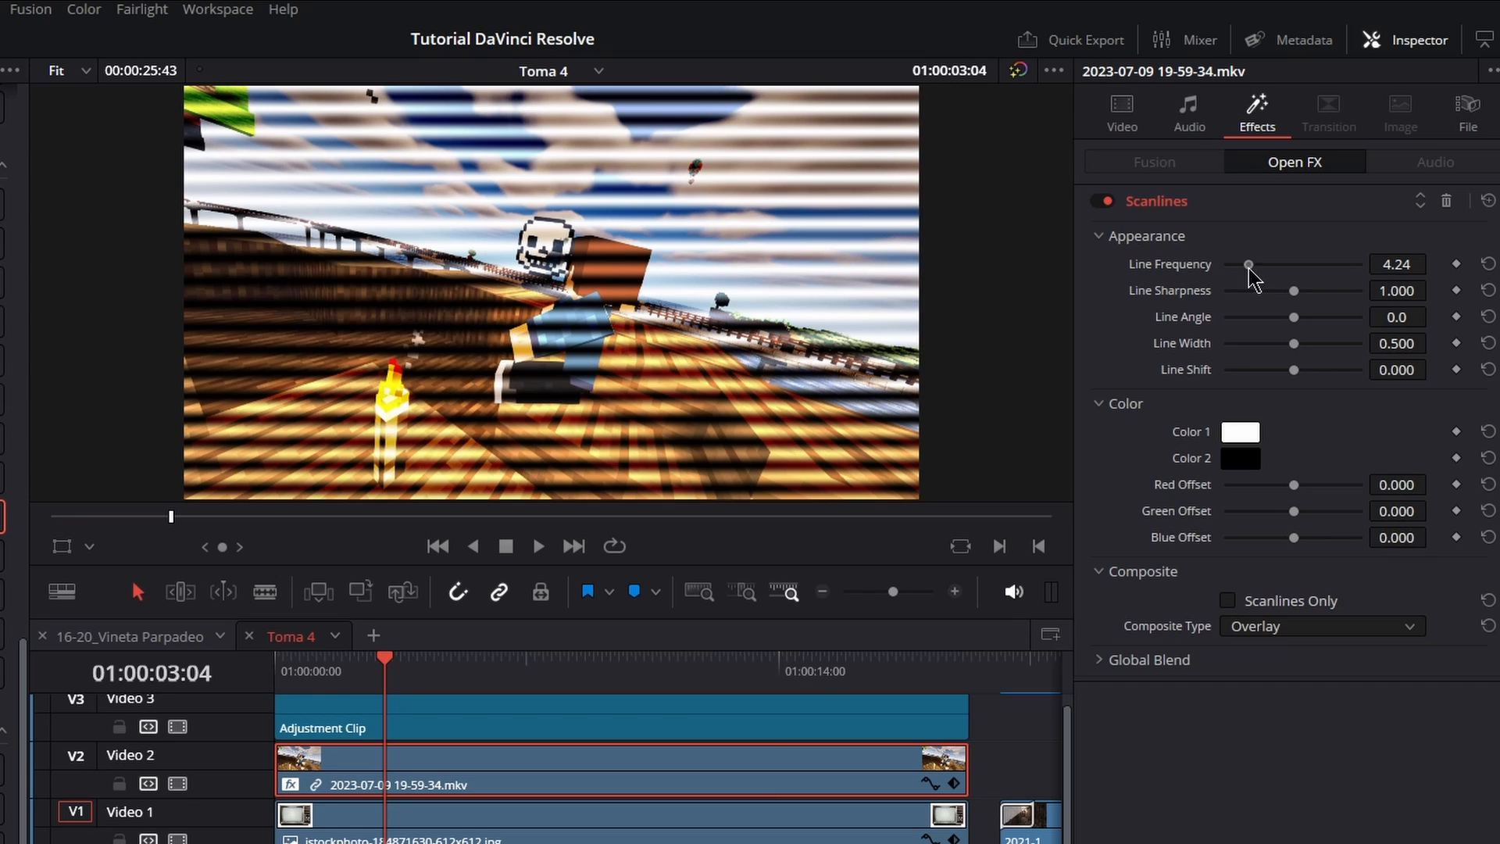
click(1134, 130)
drag(1276, 188, 1238, 188)
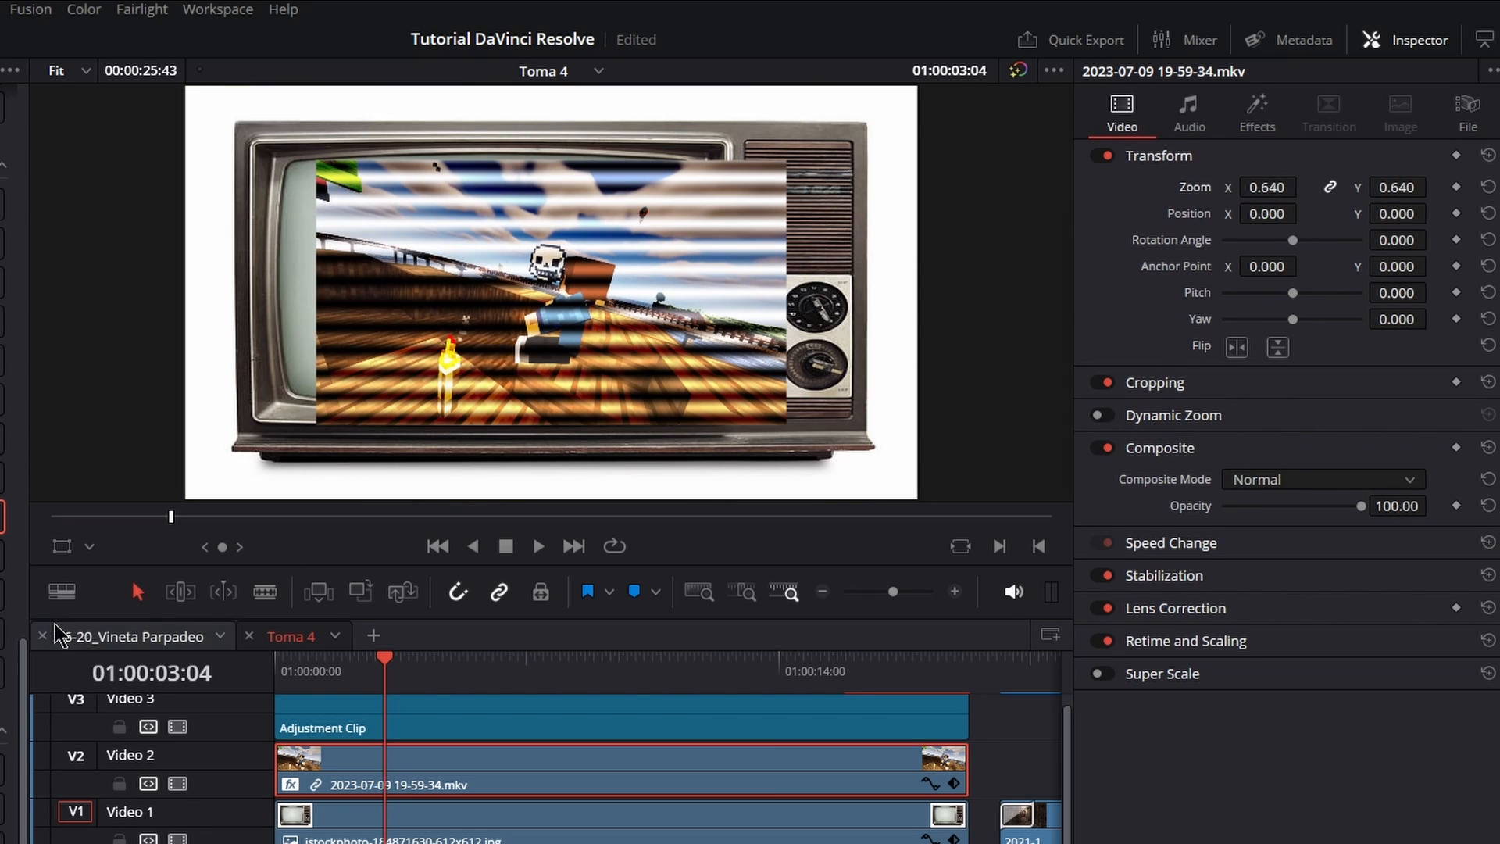
Step: Fit the clip inside the television's screen using a zoom of 0.592 and a position of X -154.286, Y 30.306
click(61, 545)
drag(714, 351, 652, 336)
drag(728, 154, 720, 161)
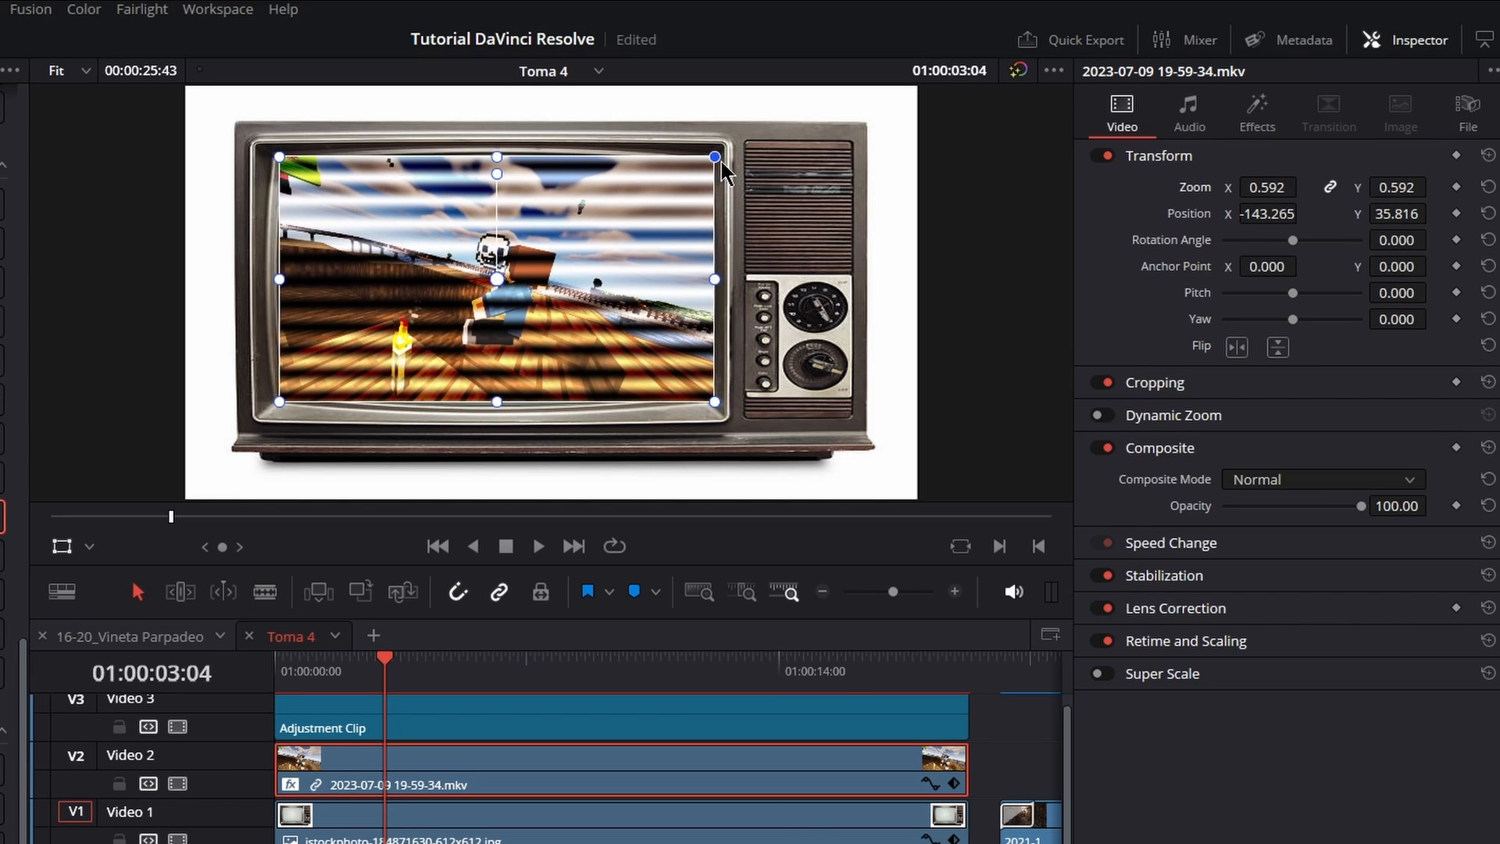
drag(702, 248, 696, 251)
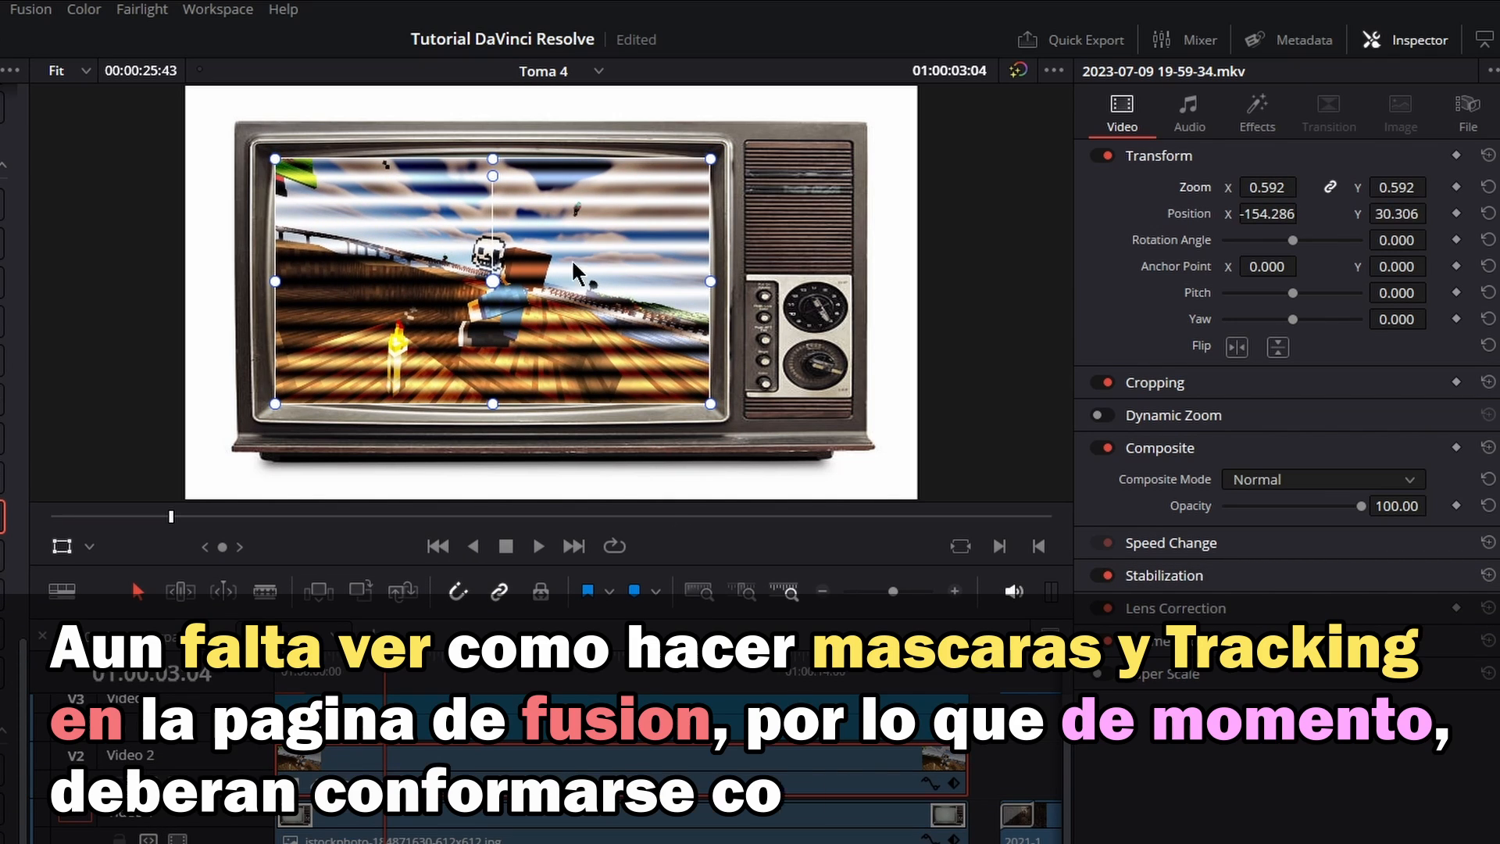
Step: Try moving the clip off the television's screen, undo that move, and choose another composite mode for the clip
drag(623, 199, 748, 412)
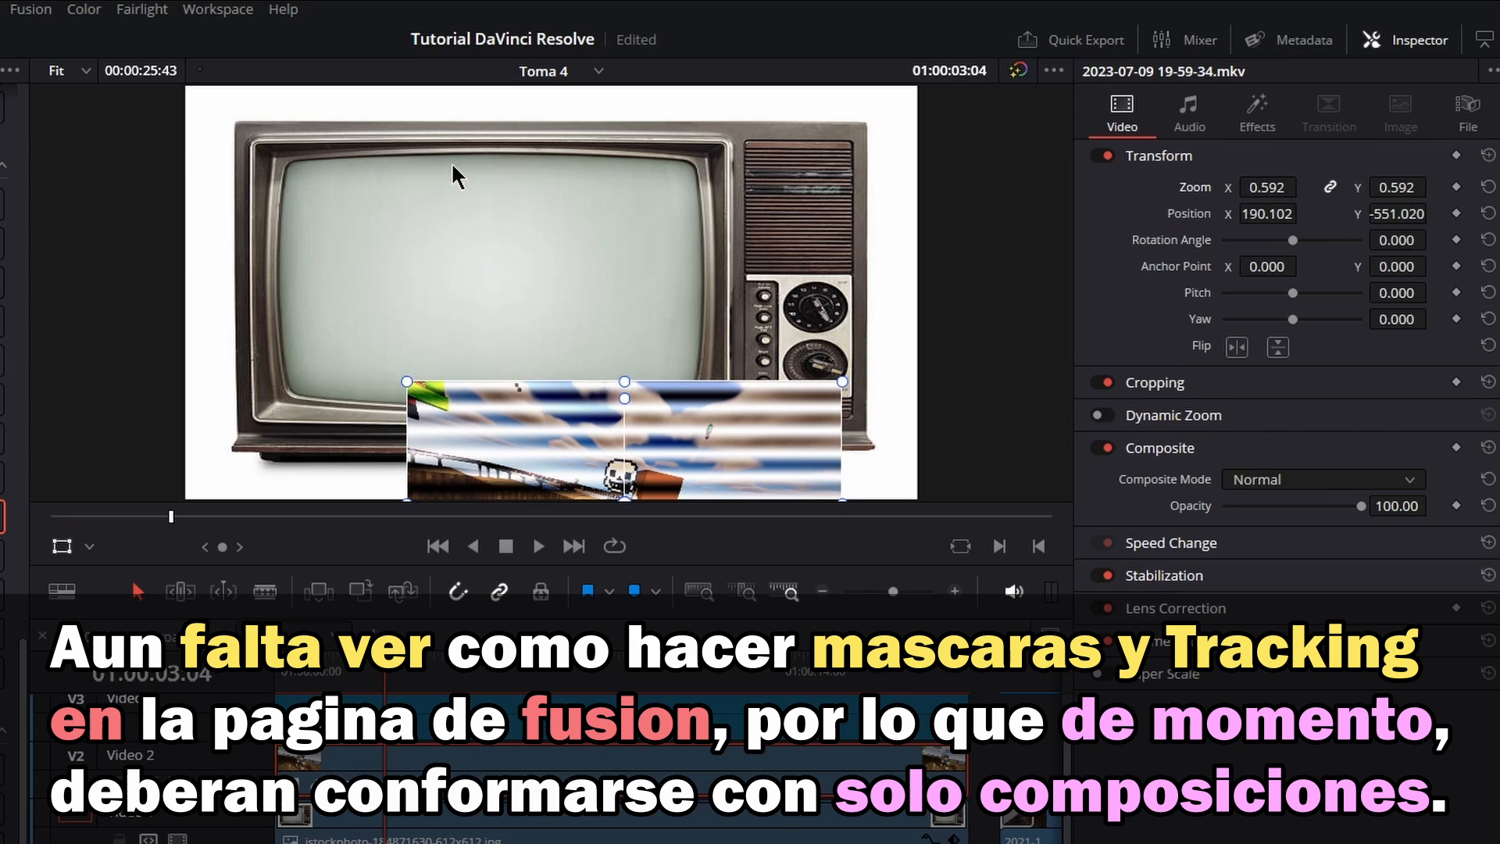
key(ctrl+z)
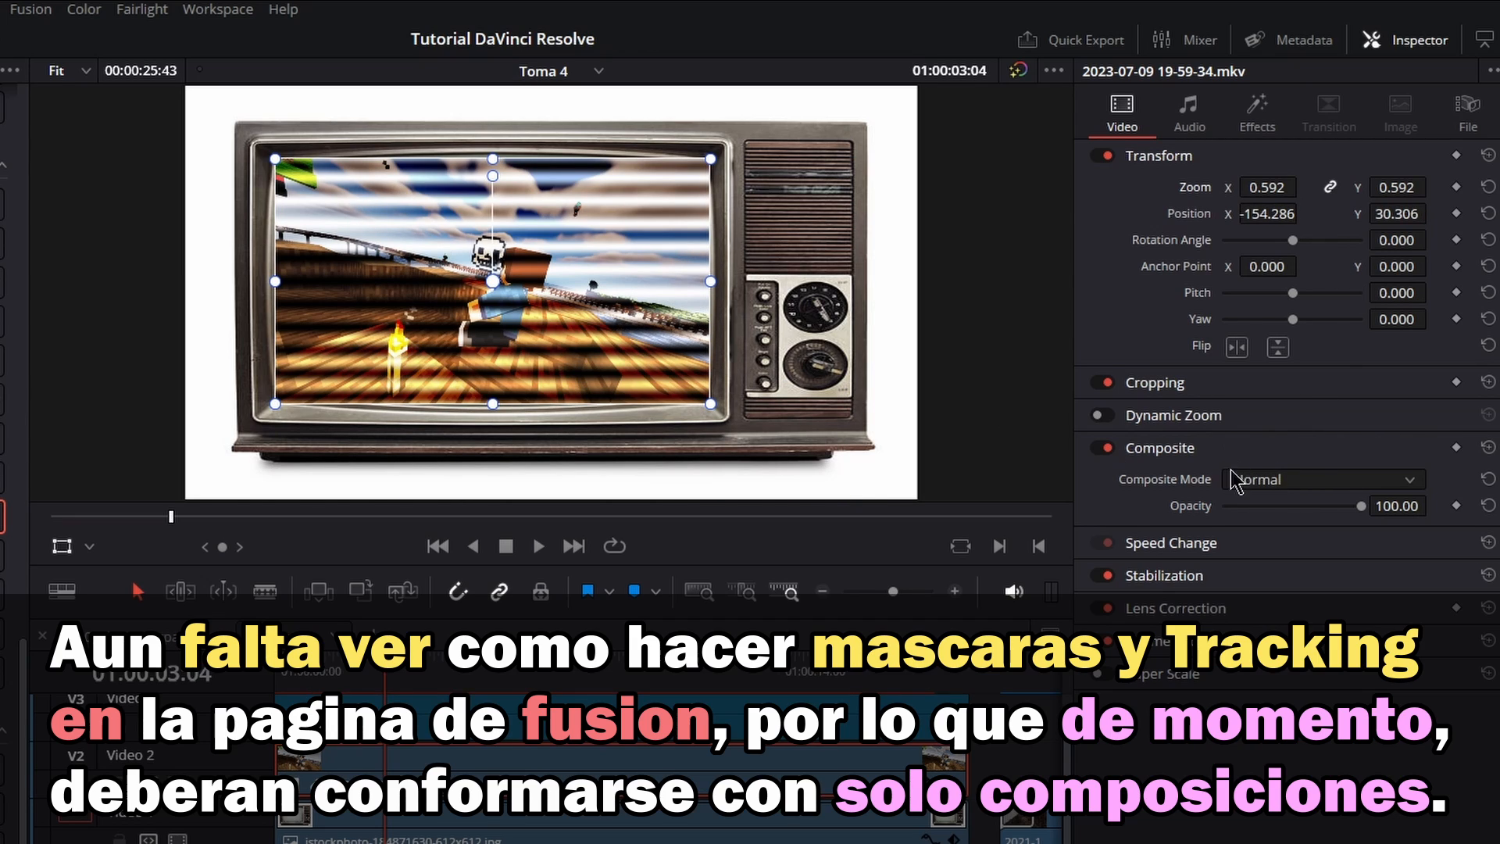
click(1263, 485)
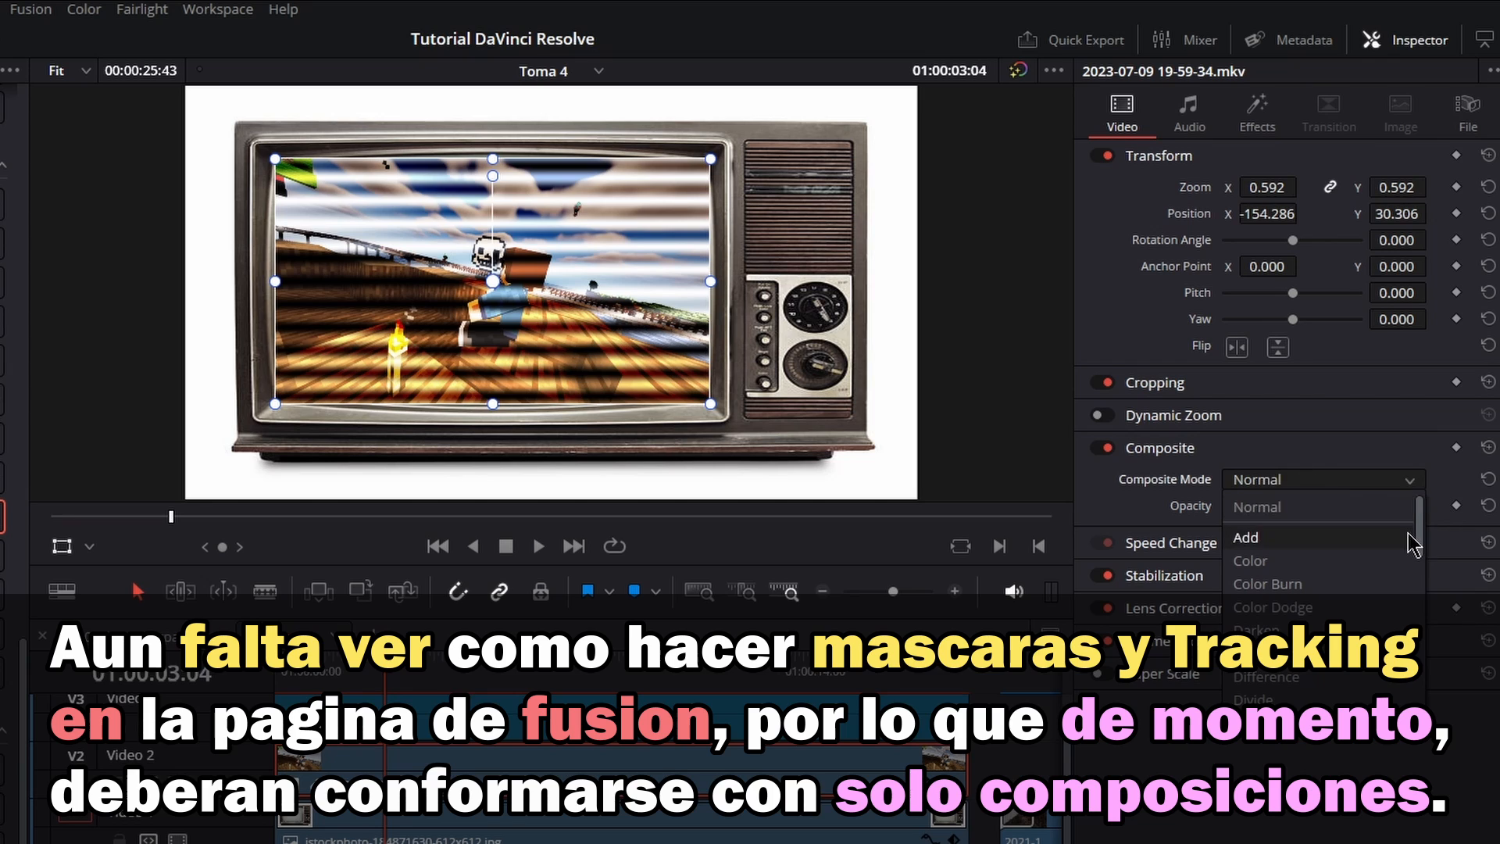
click(1332, 631)
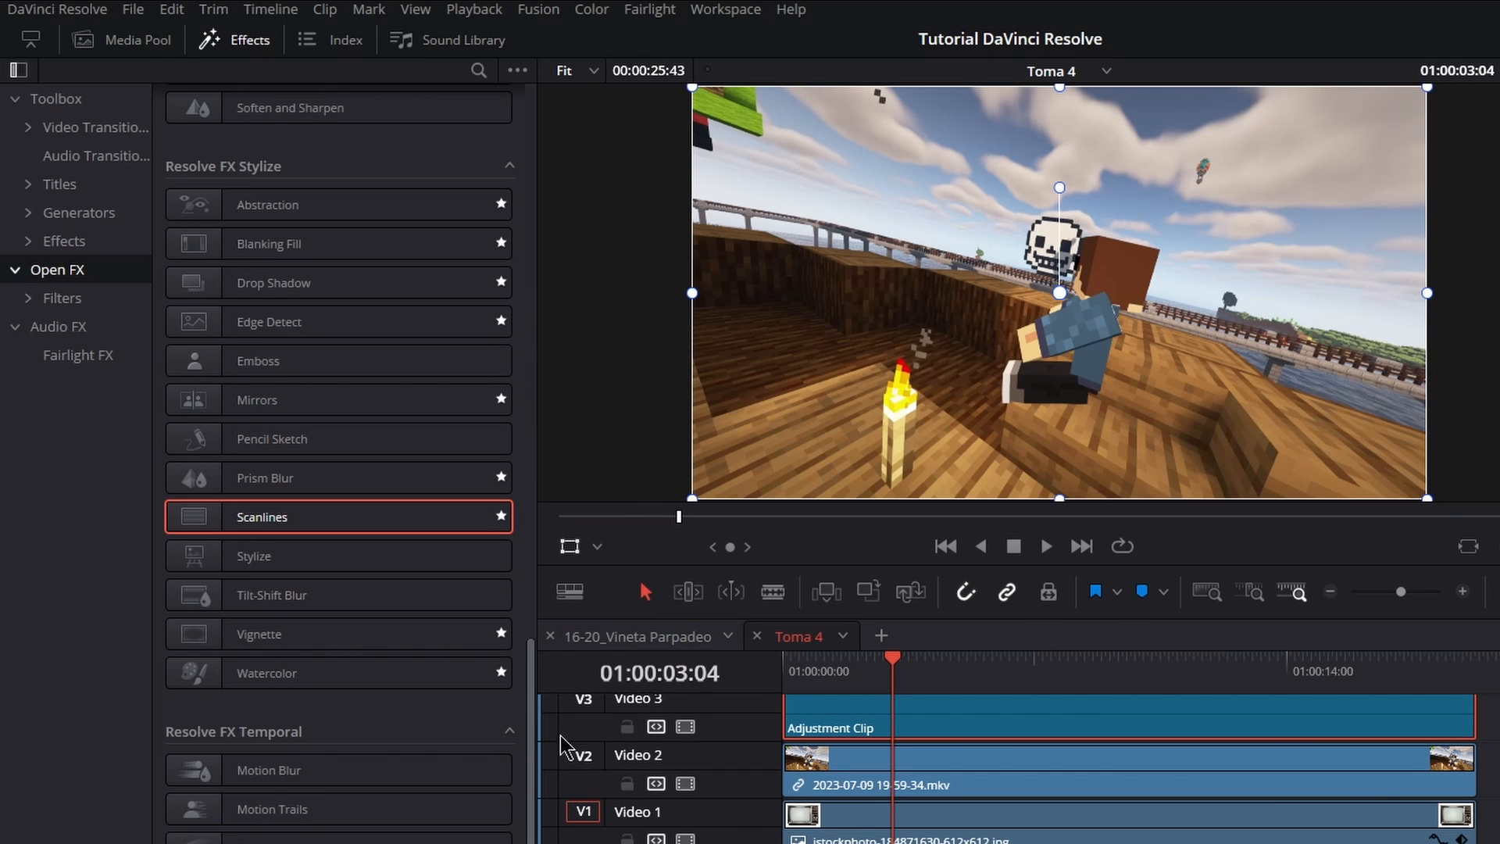
Step: Apply the Film Damage effect from Resolve FX Texture to the adjustment clip on Video 3
scroll(529, 813, down, 6)
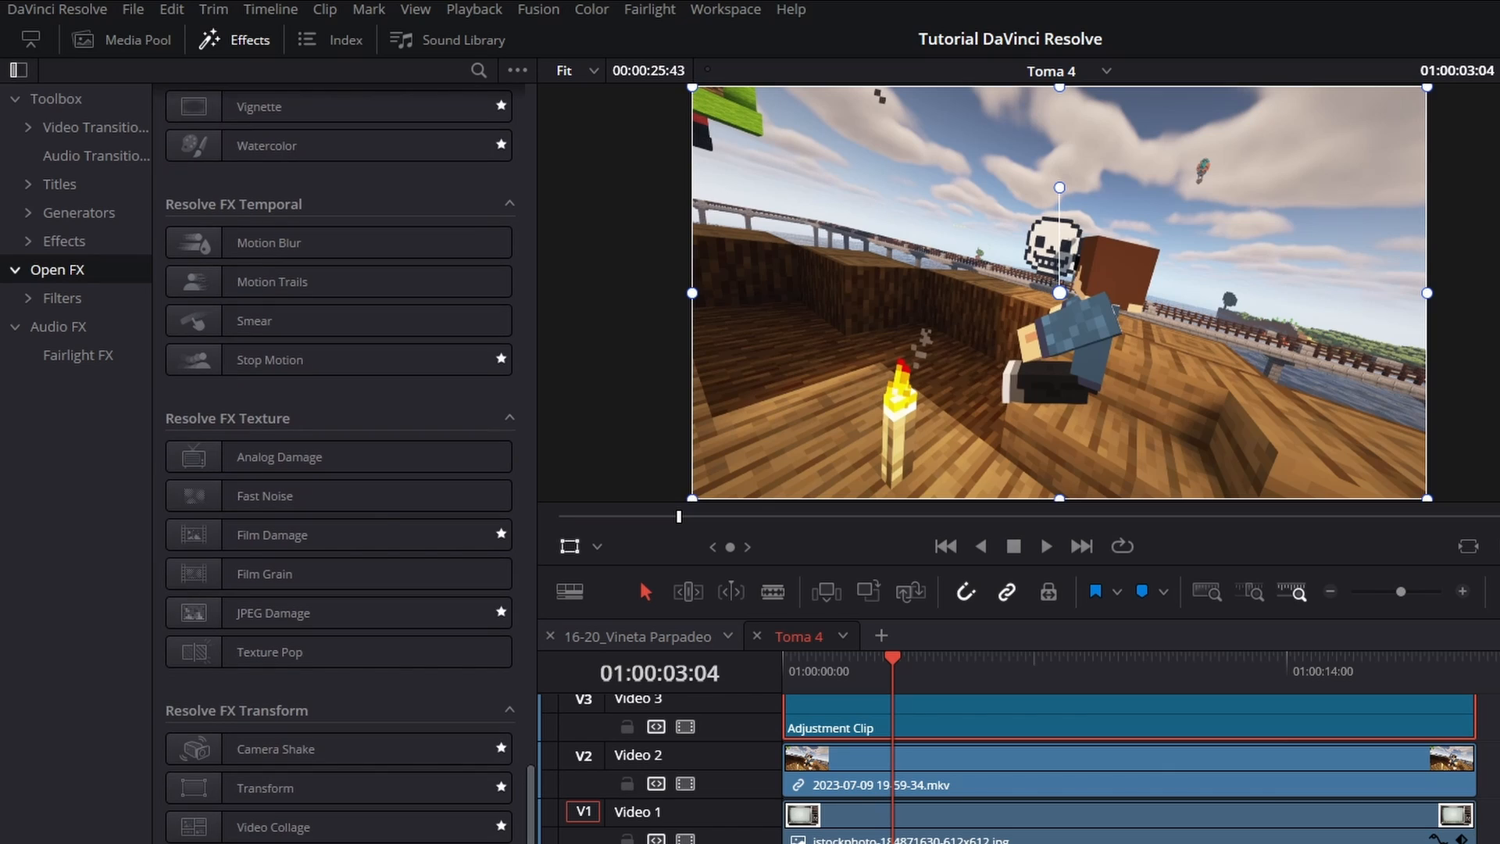
click(367, 544)
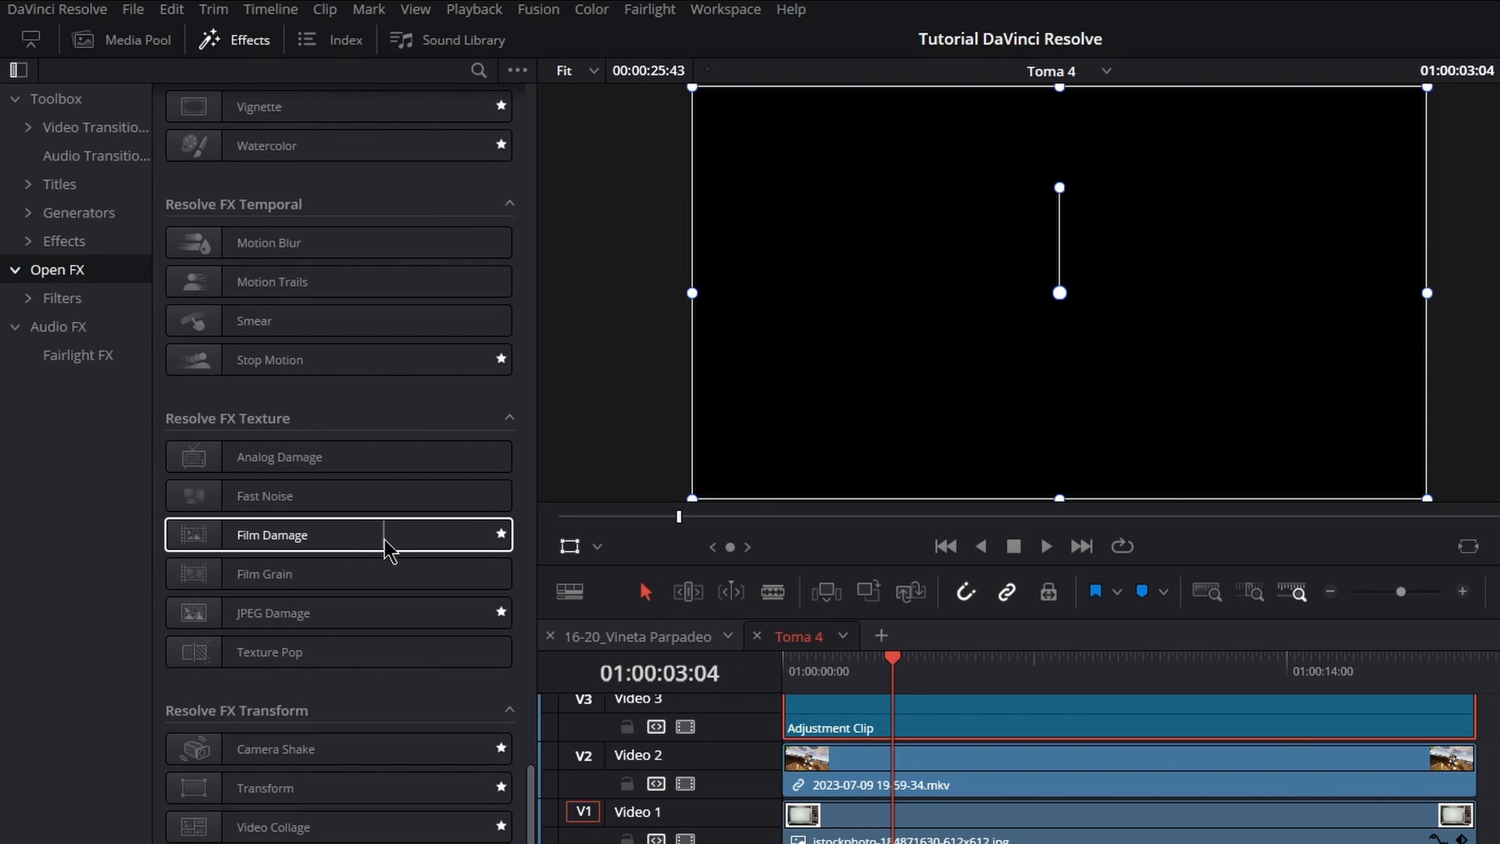
drag(385, 539, 944, 717)
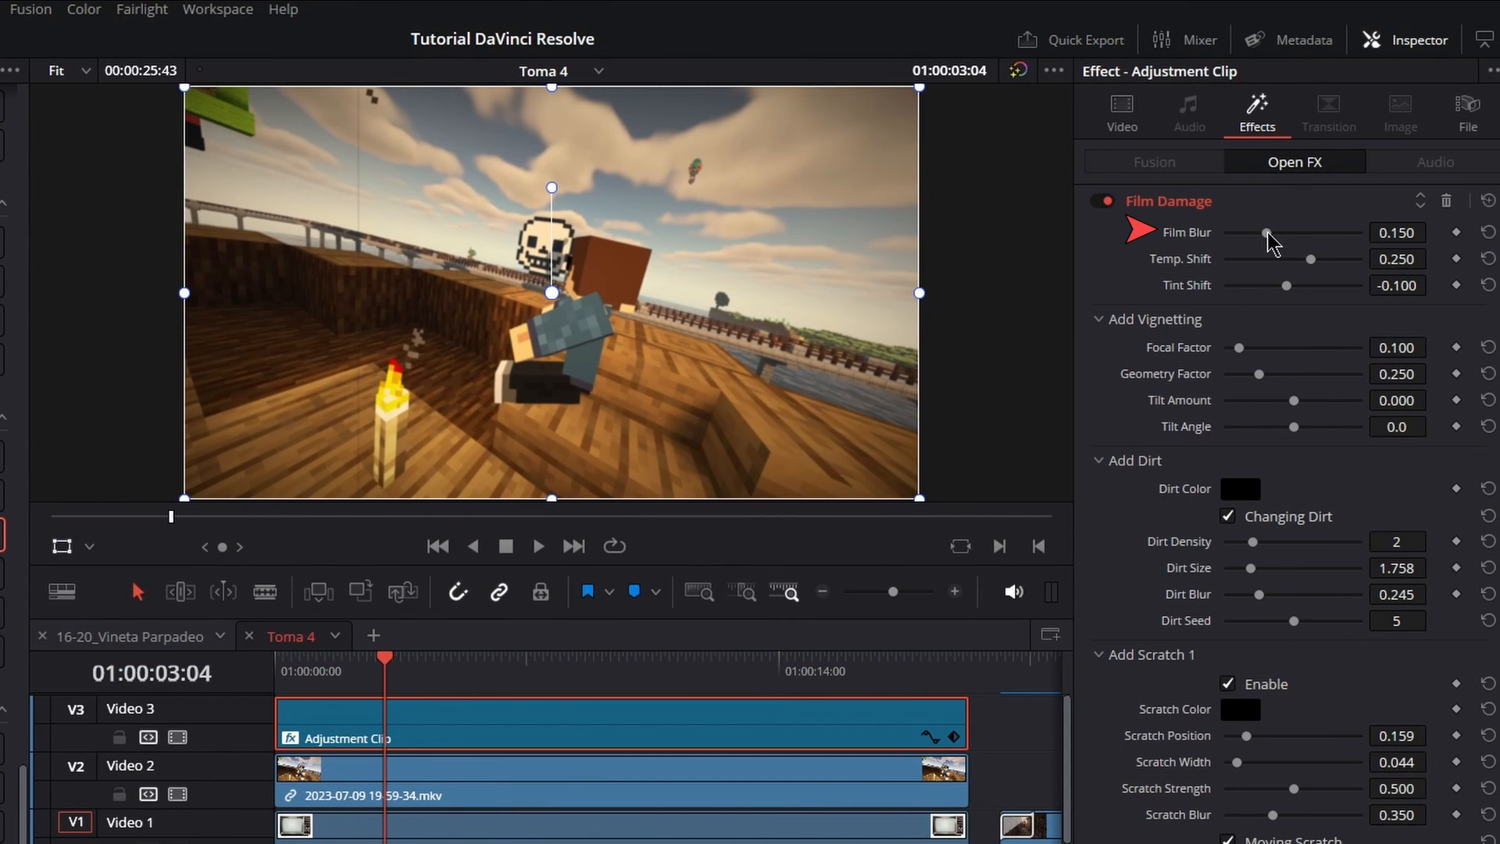
Step: Try higher Film Blur, Temp. Shift and Tint Shift values for Film Damage, restoring each default
drag(1268, 234, 1434, 243)
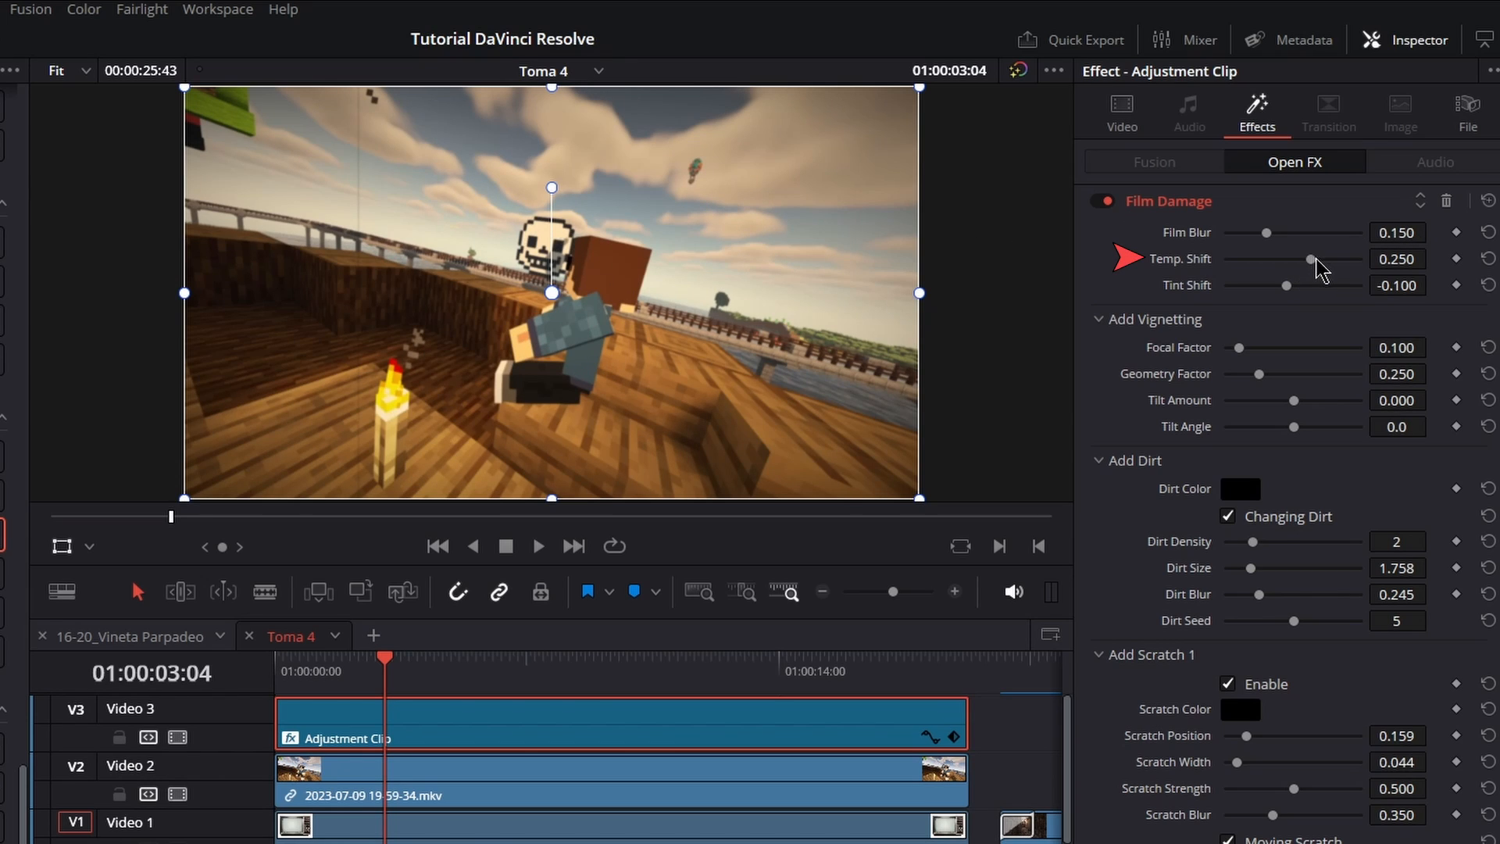
drag(1315, 262, 1346, 268)
drag(1287, 287, 1337, 297)
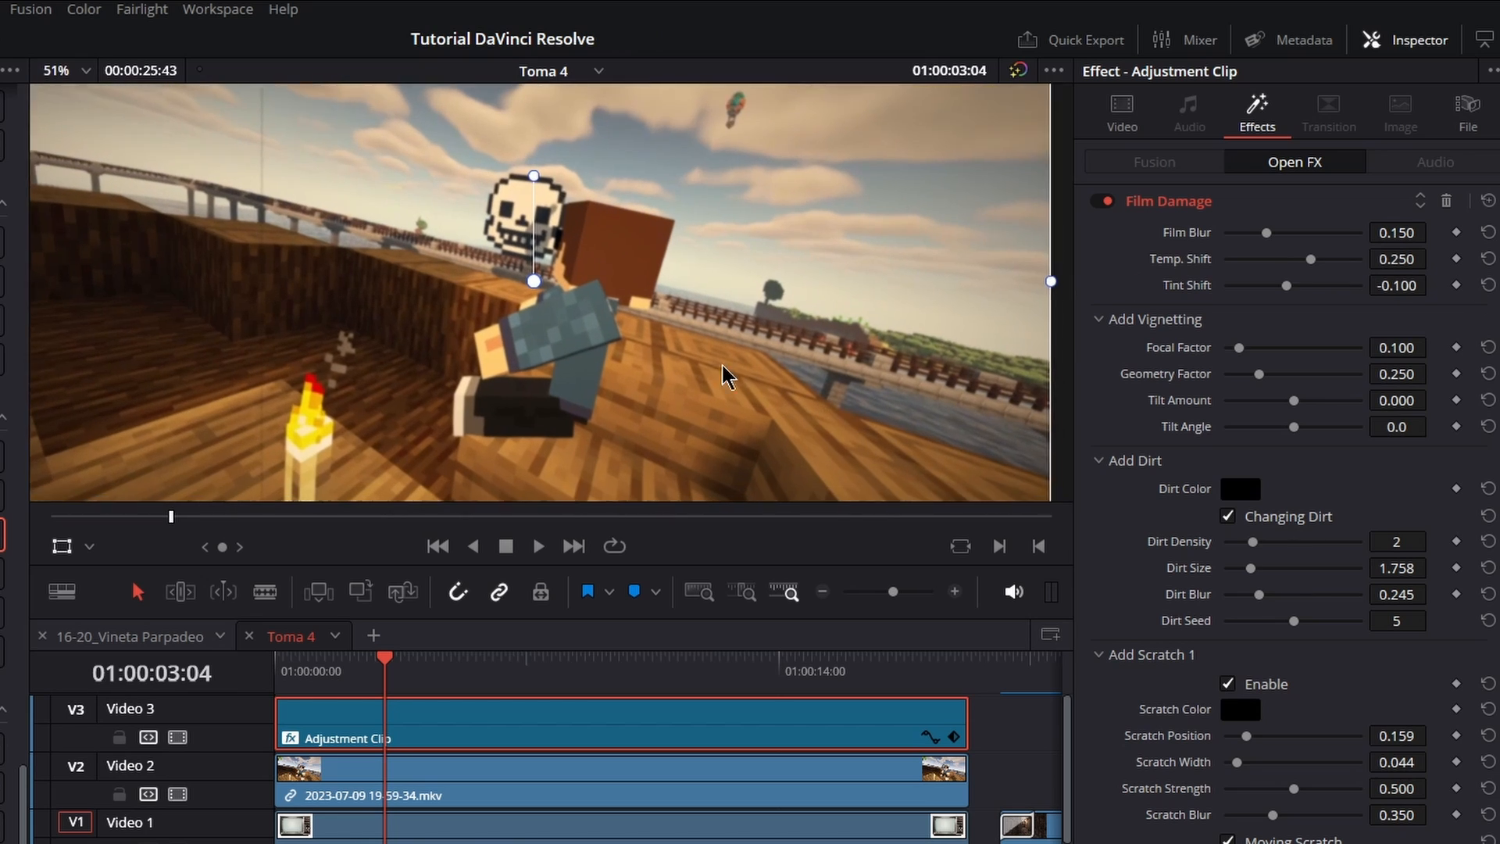
Step: Try a stronger Film Damage vignette, raising the Focal Factor to 0.969 and 1.000 and the Geometry Factor to 0.713
scroll(934, 372, up, 2)
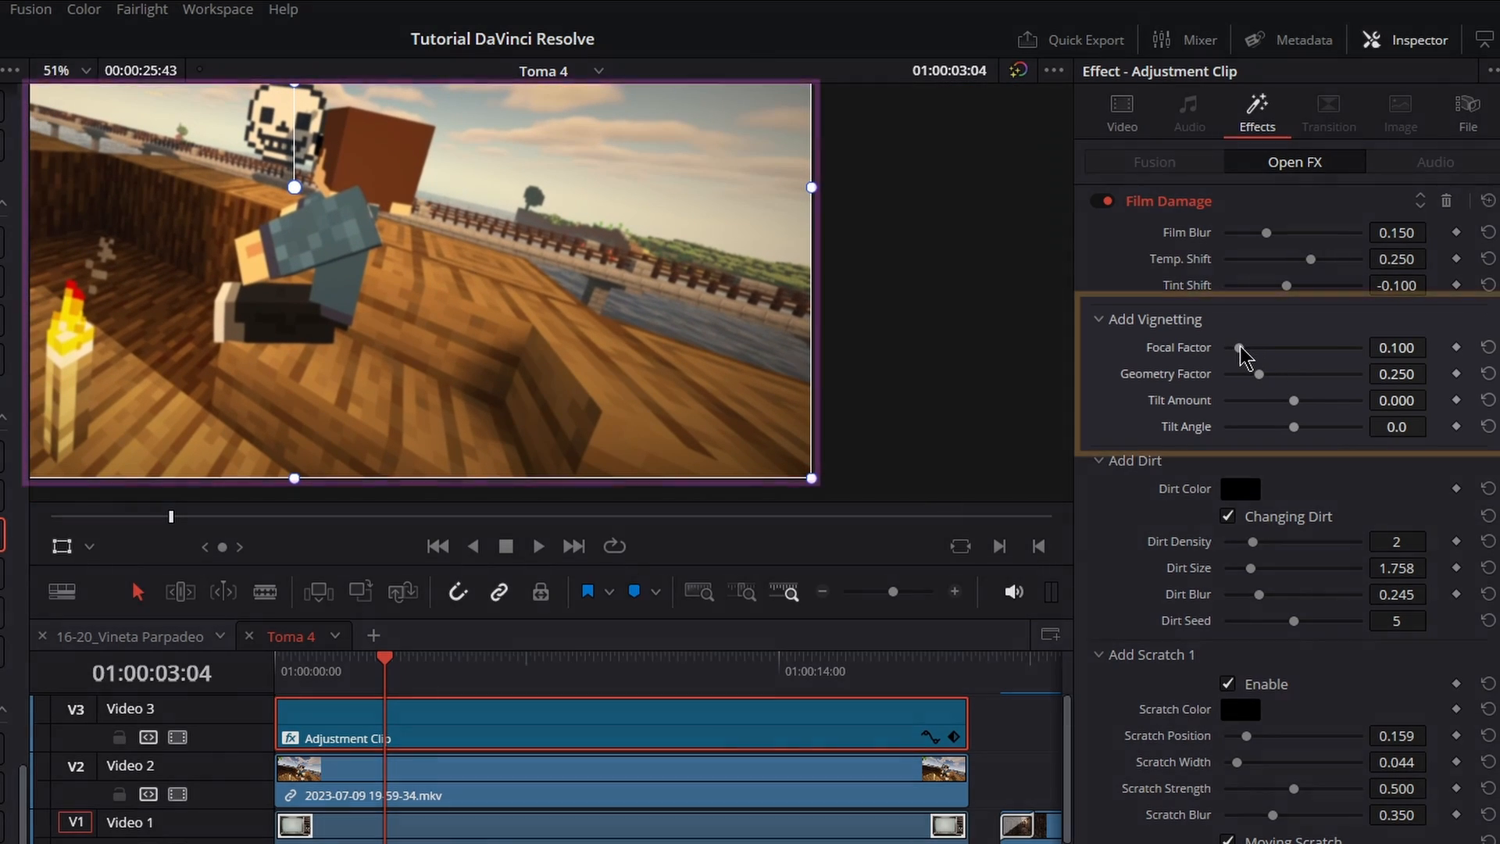
drag(1239, 348, 1369, 376)
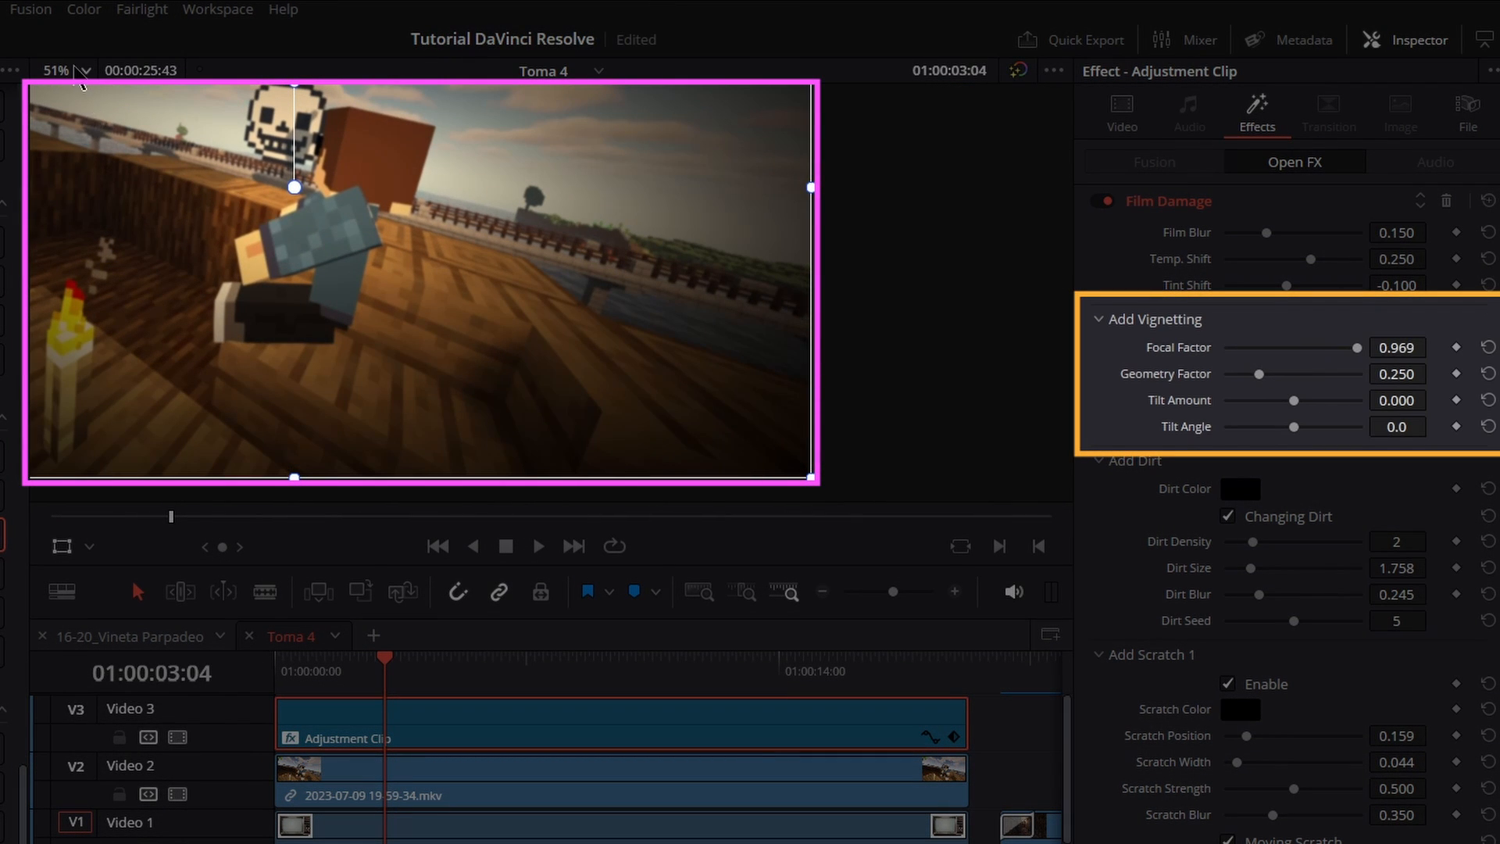
click(81, 70)
click(88, 113)
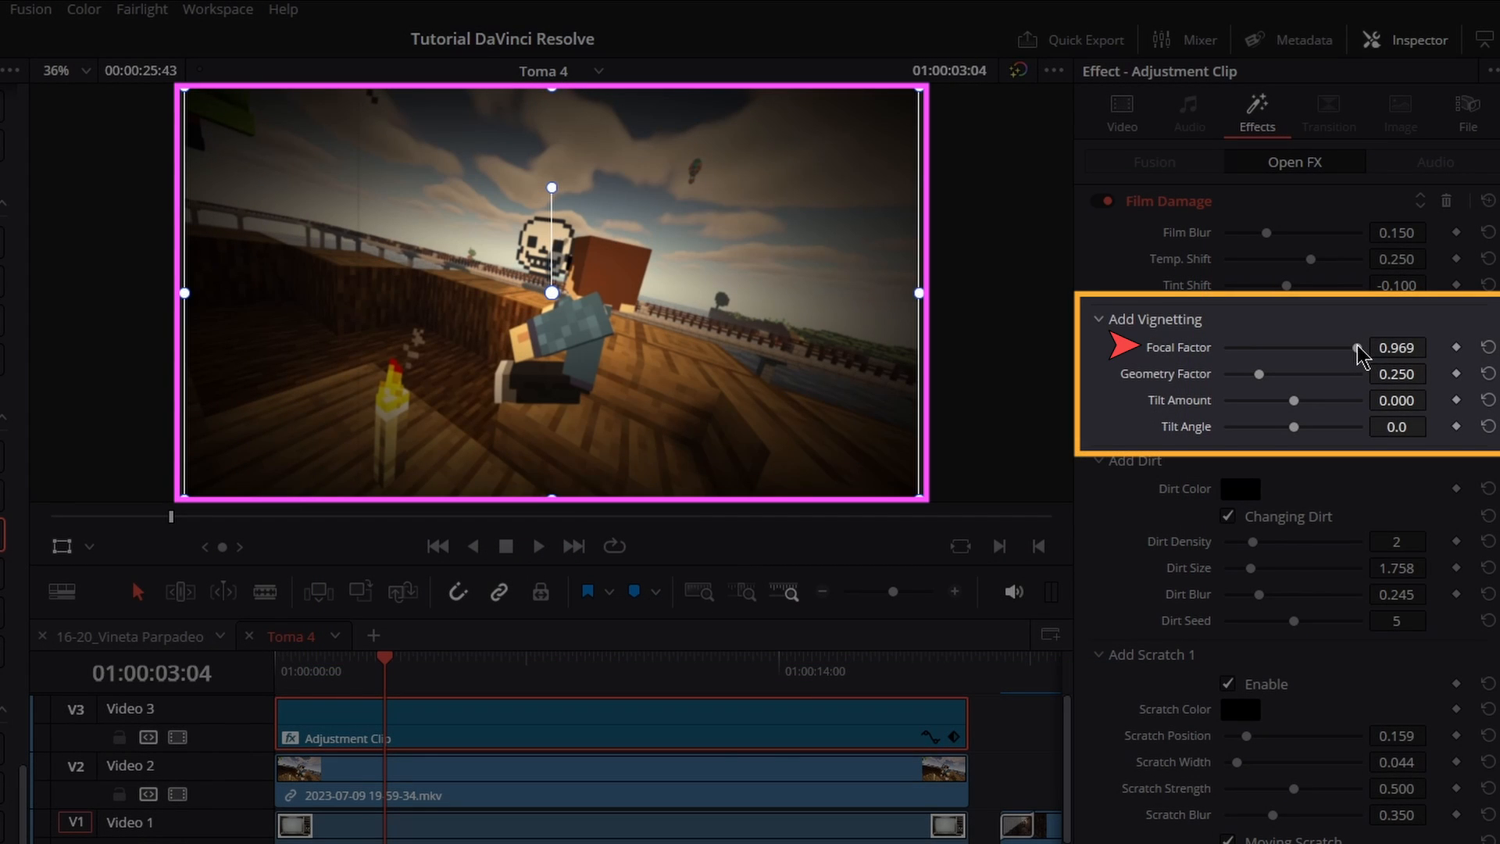
drag(1358, 348, 1303, 349)
drag(1259, 374, 1393, 388)
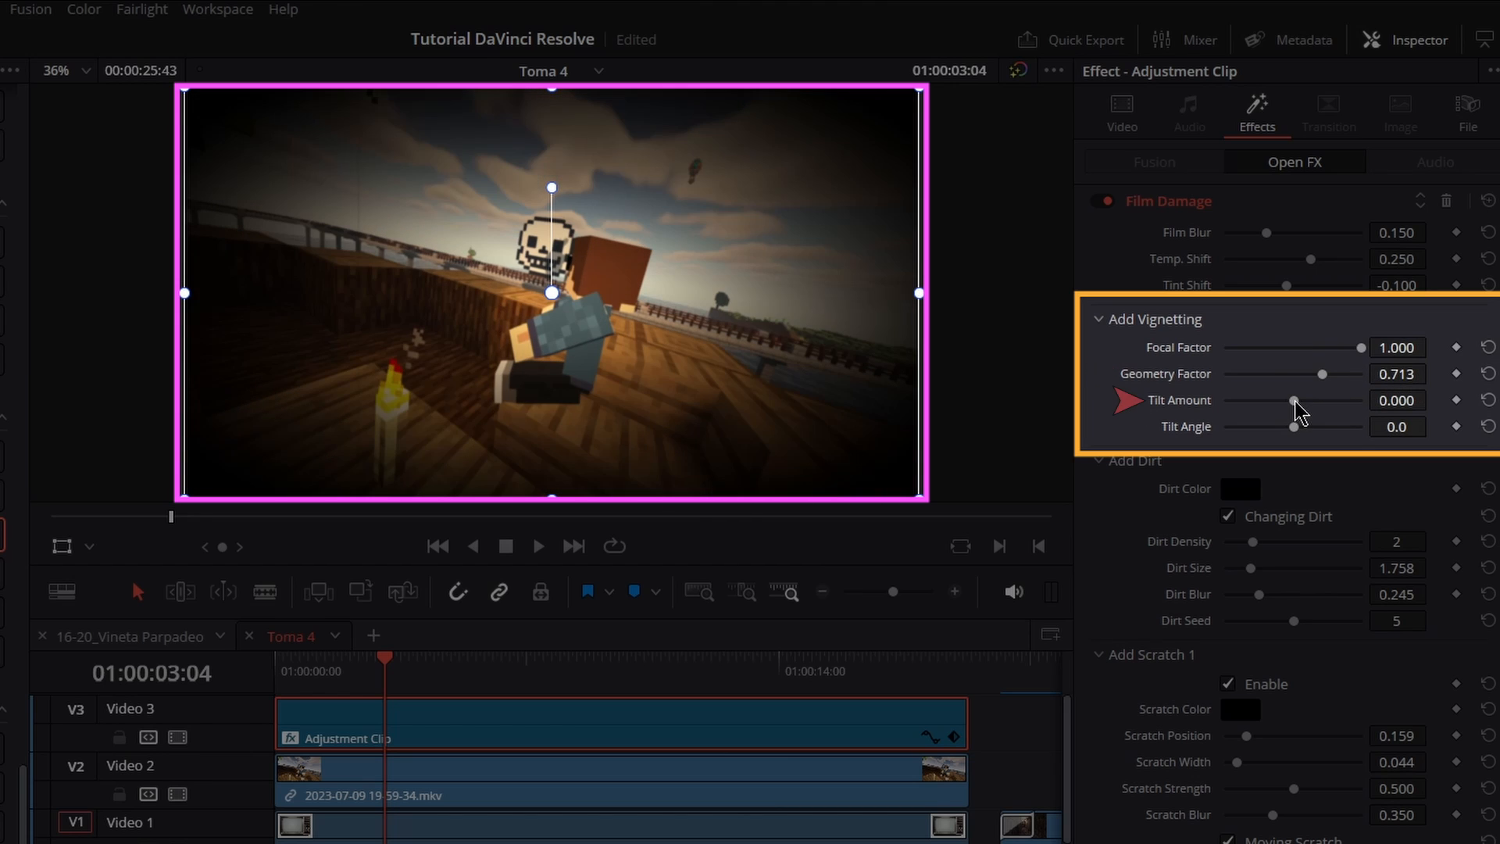
Step: Try different vignette tilts, including a Tilt Amount of -1.000, and vary the Tilt Angle
mouse_move(1296, 402)
mouse_down()
mouse_move(1348, 410)
mouse_move(1266, 412)
mouse_move(1304, 401)
mouse_up()
drag(1294, 427, 1451, 442)
mouse_move(1310, 450)
mouse_down()
mouse_move(1204, 447)
mouse_move(1282, 451)
mouse_up()
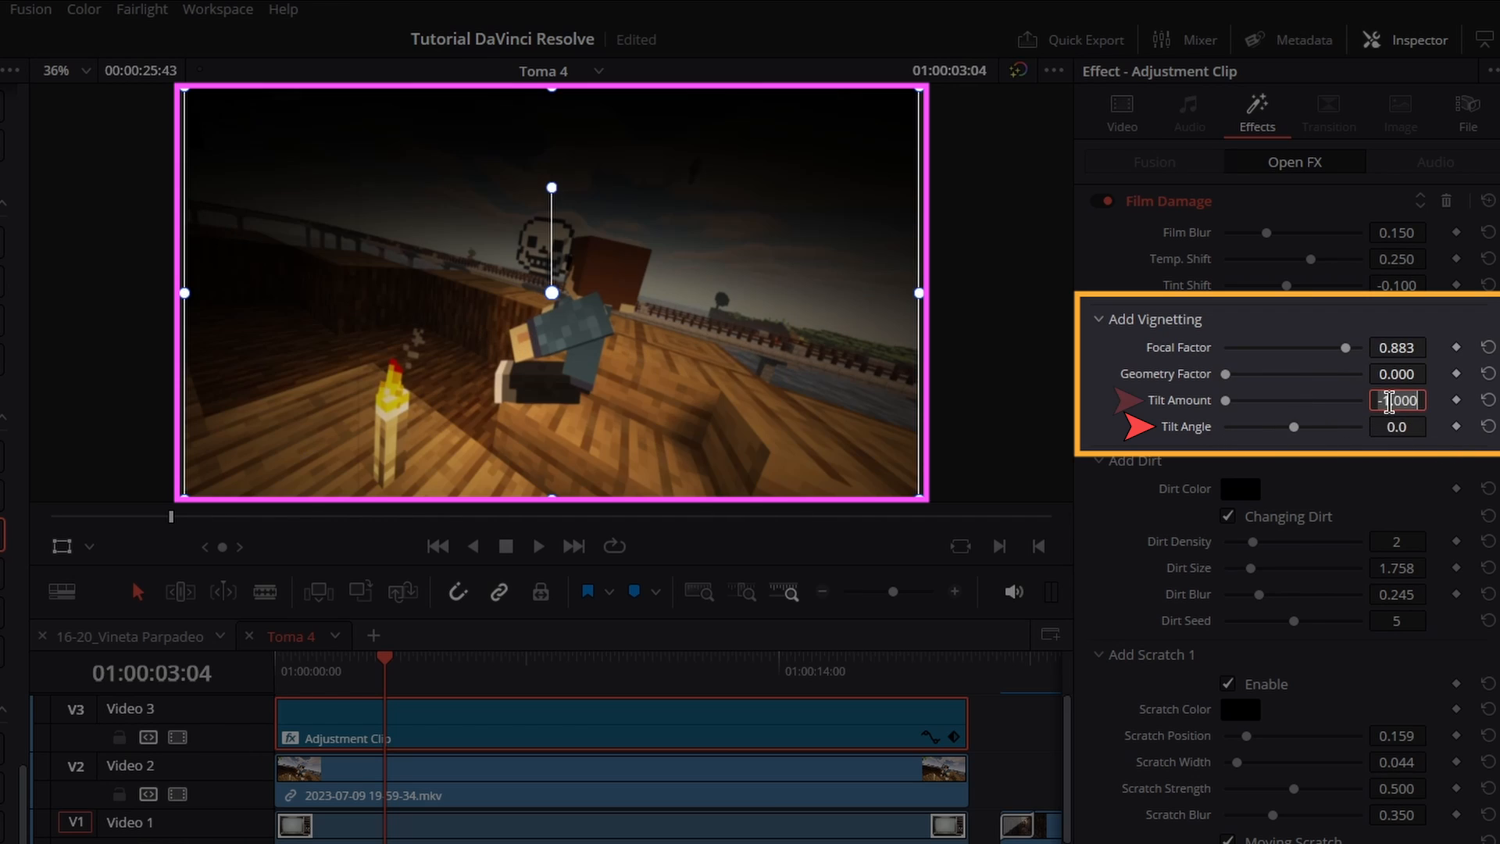
drag(1387, 402, 1384, 405)
mouse_move(1289, 439)
mouse_down()
mouse_move(1241, 438)
mouse_move(1331, 438)
mouse_move(1270, 429)
mouse_up()
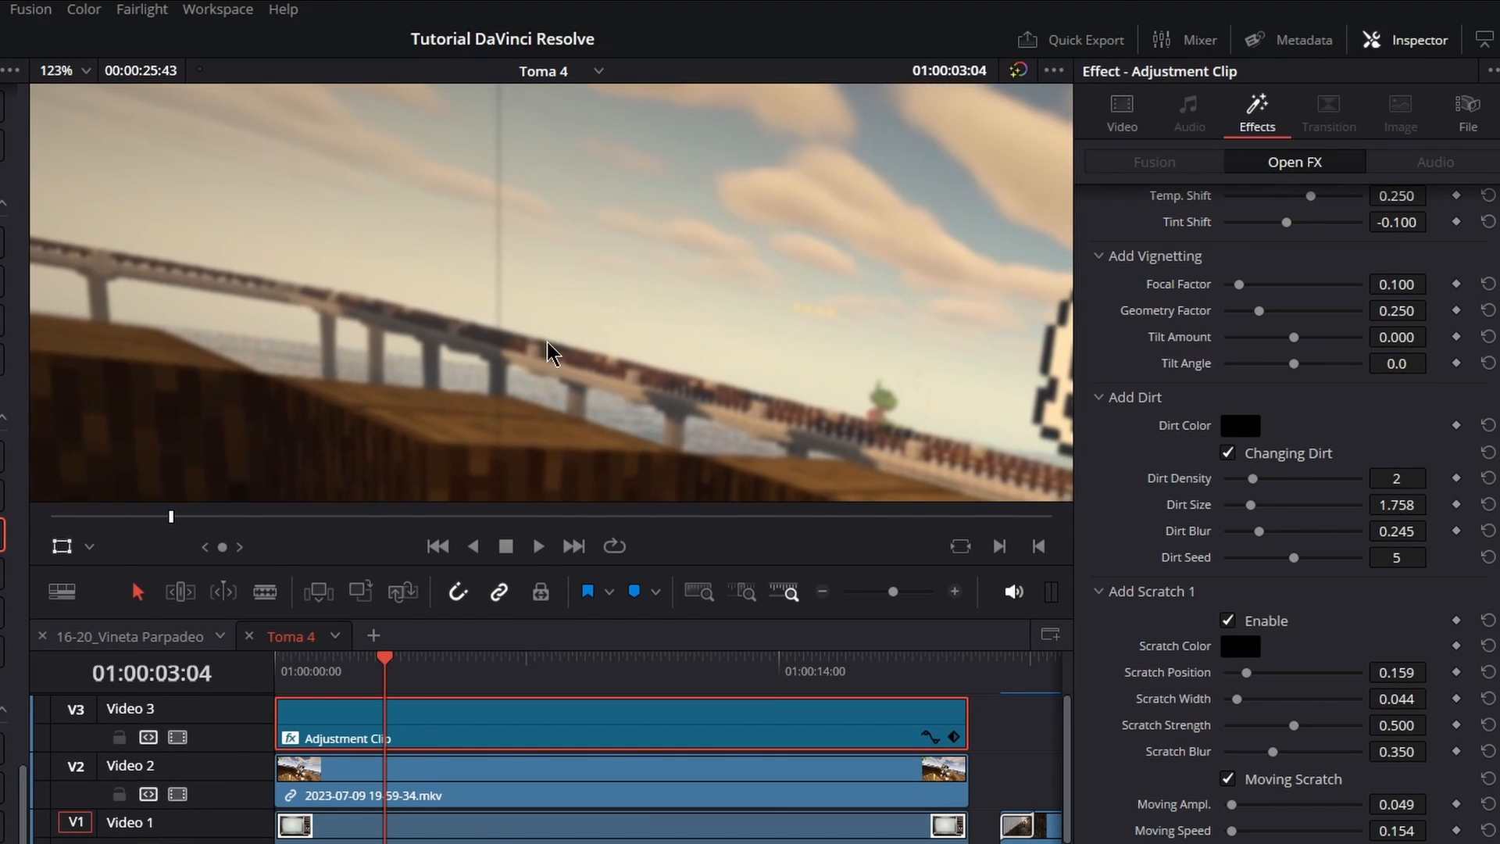
Step: Examine the dirt specks on individual frames around 01:00:04:03, looking closely at the sky above the bridge
drag(394, 678, 422, 678)
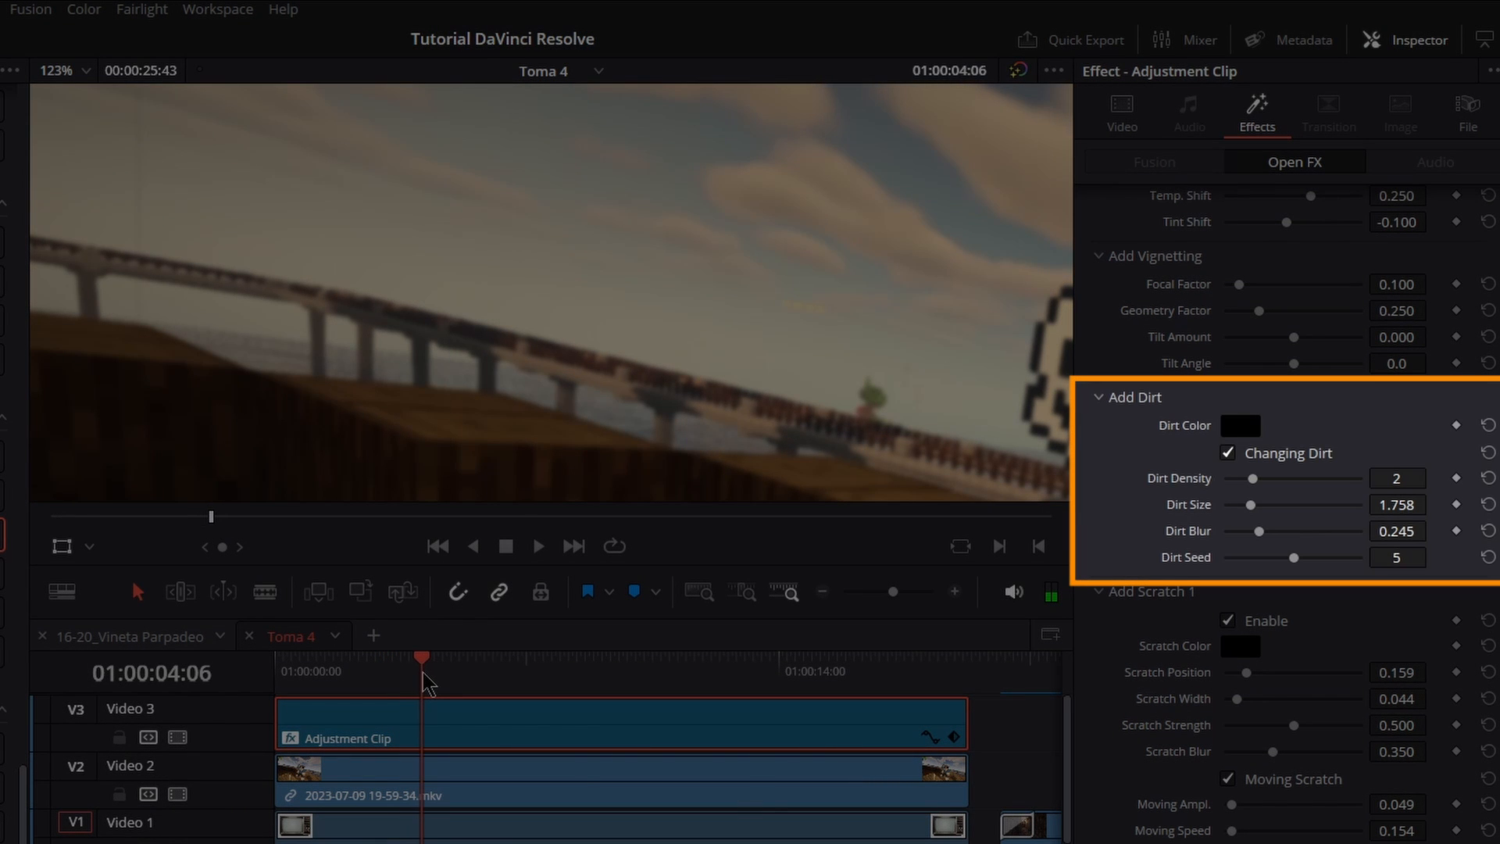
drag(151, 172, 352, 266)
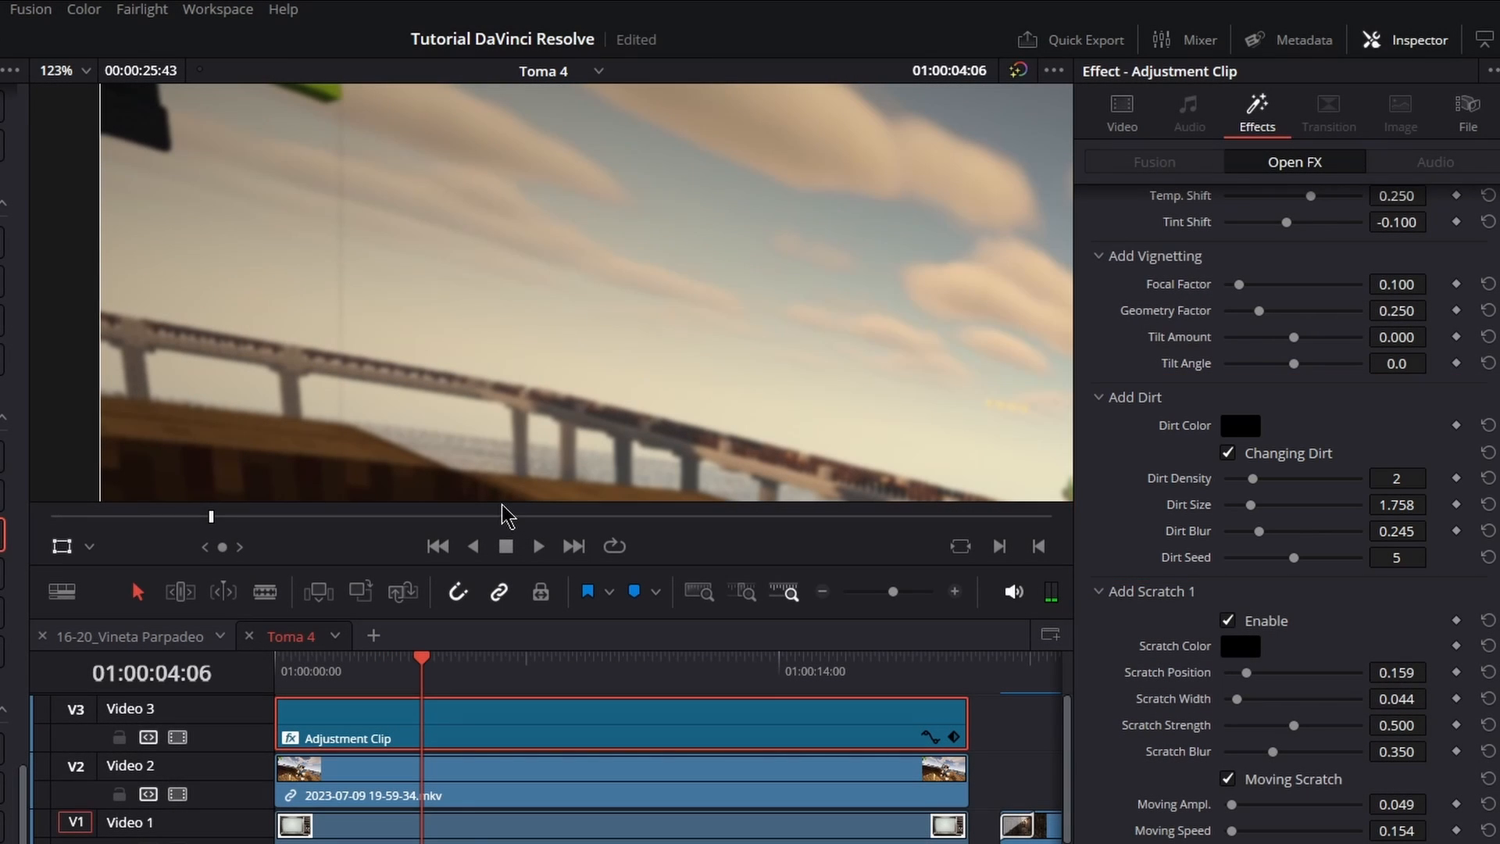
key(Left)
key(Left)
key(Left)
key(Left)
key(Right)
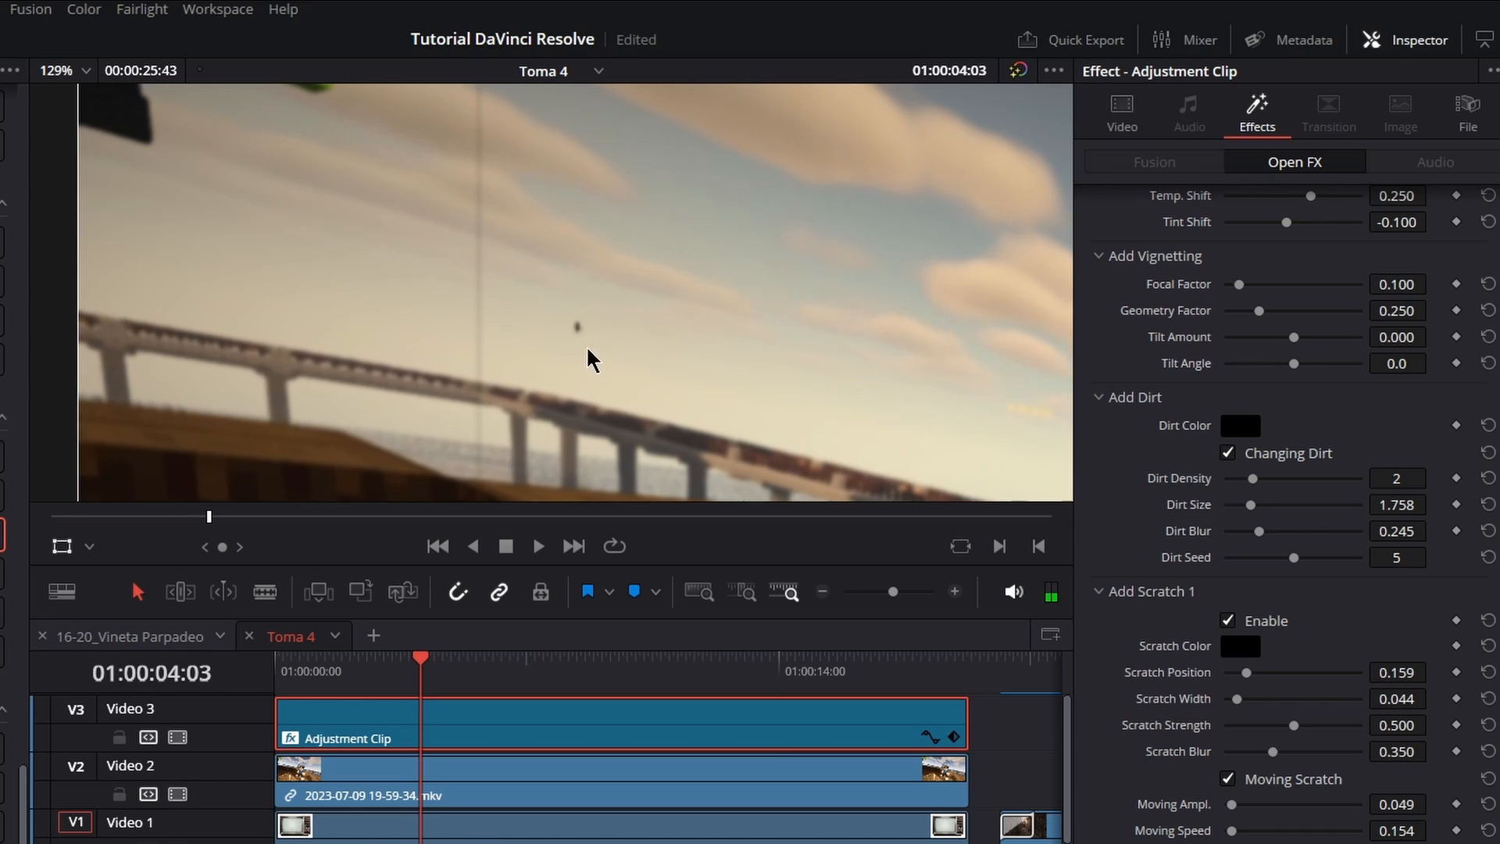
scroll(570, 352, up, 3)
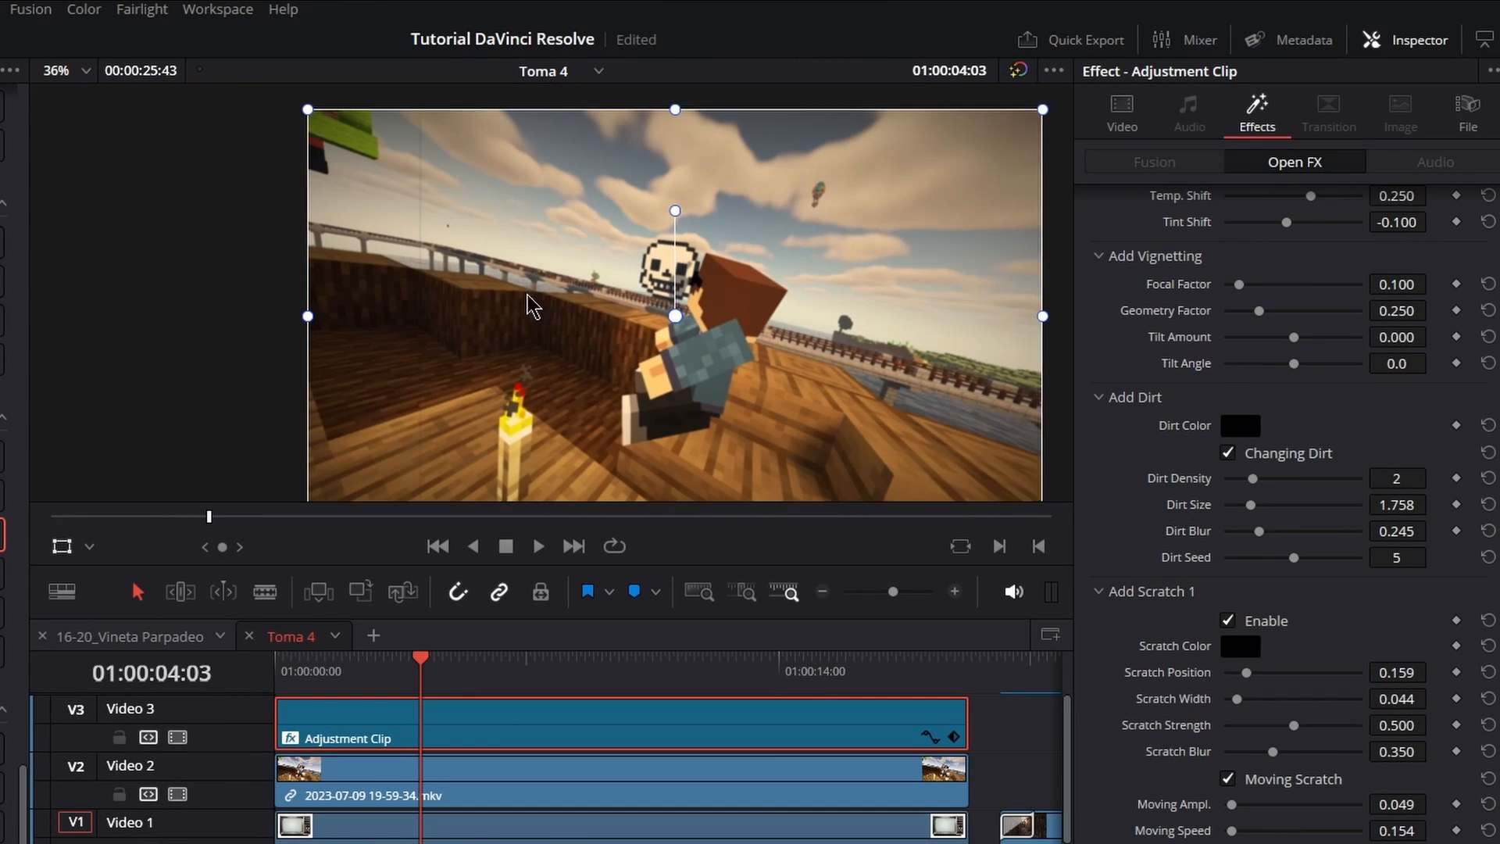
scroll(465, 270, up, 3)
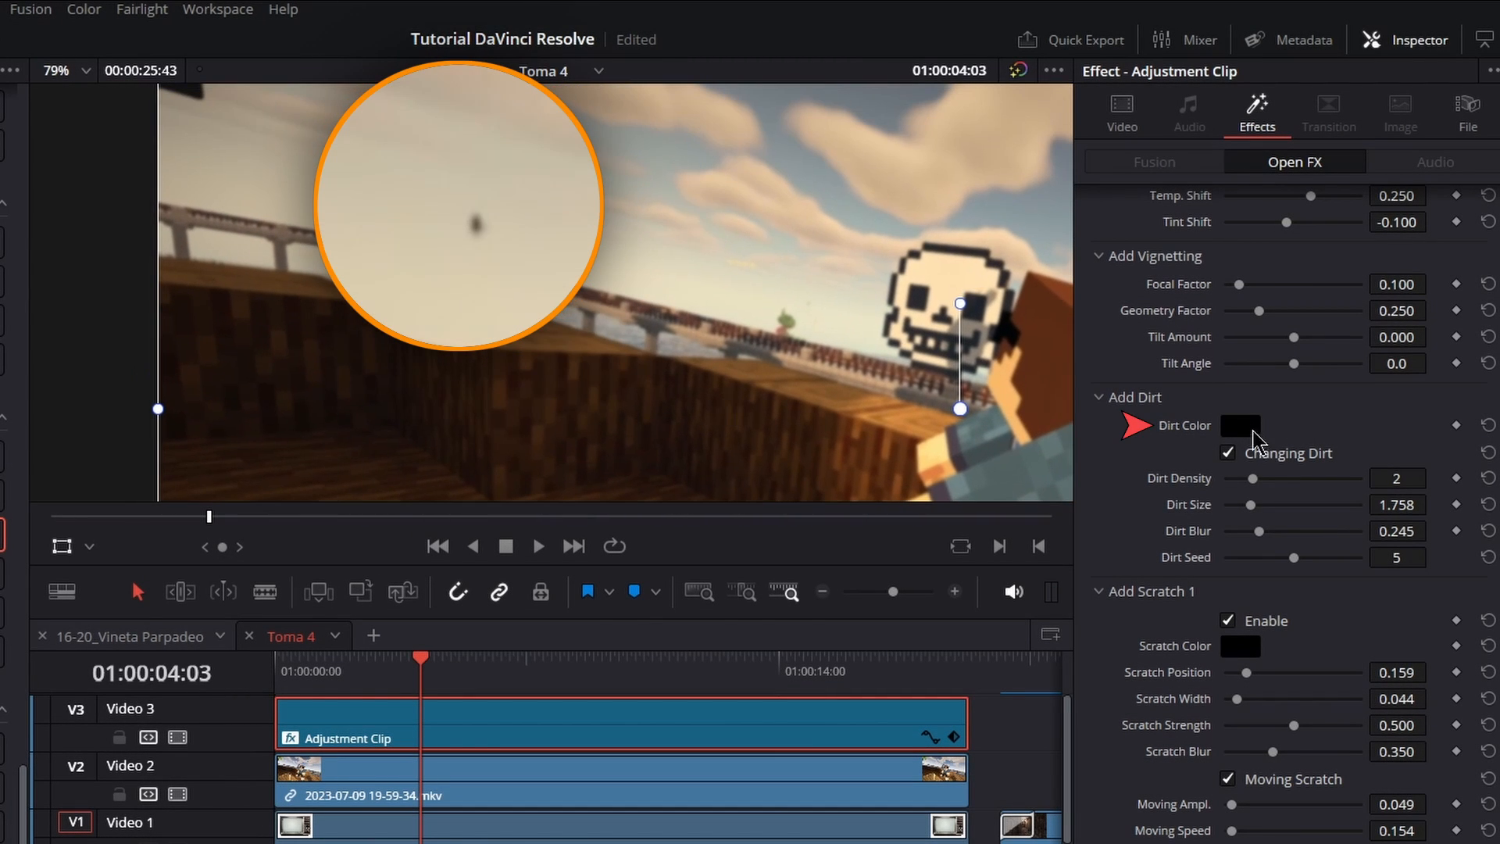
Step: Change the Film Damage dirt color to a dark brown
click(1241, 425)
click(758, 381)
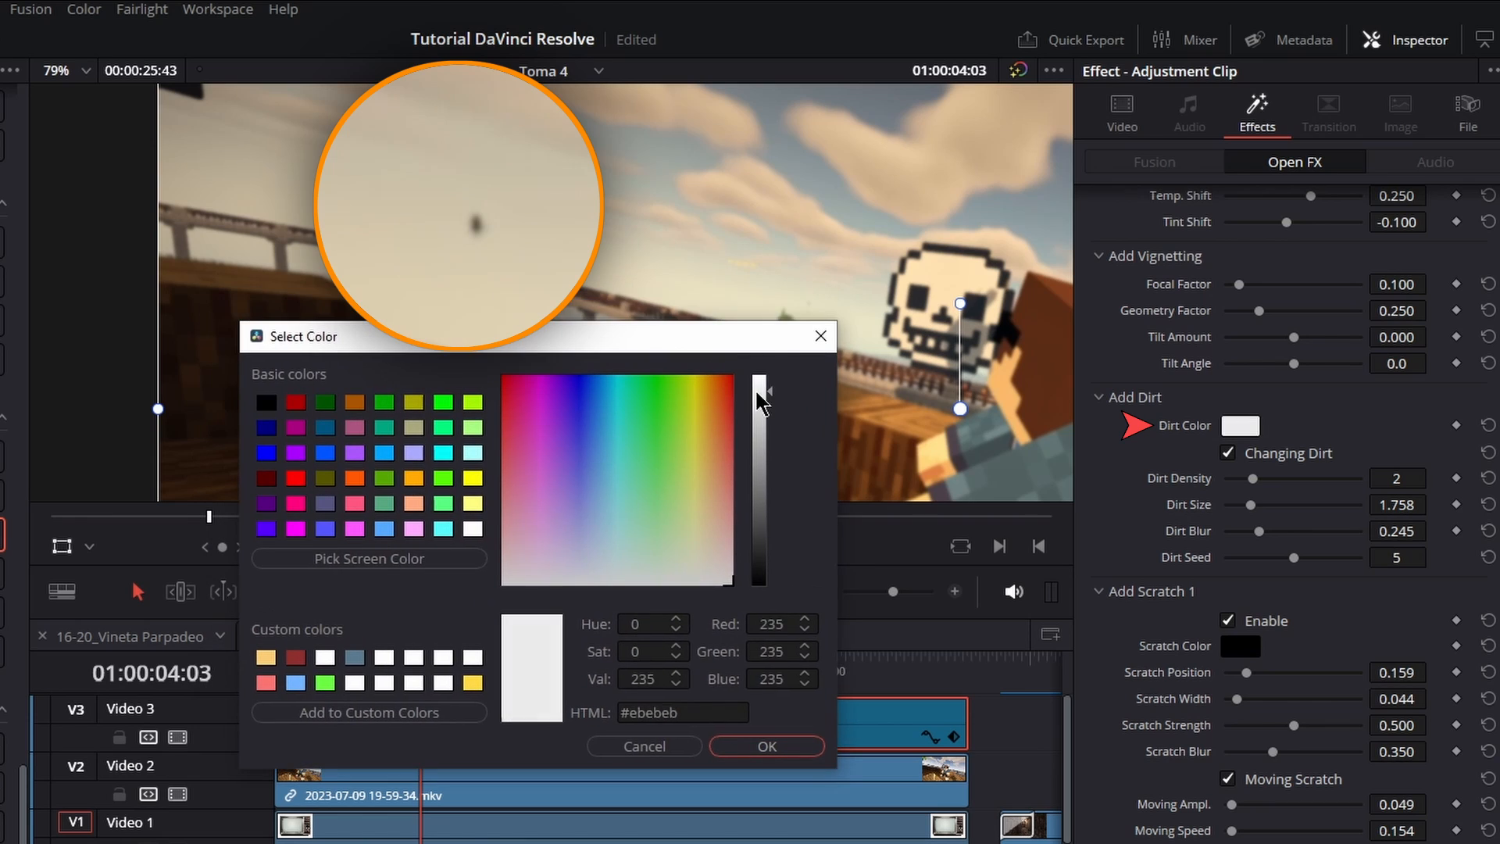
mouse_move(759, 422)
mouse_down()
mouse_move(760, 586)
mouse_move(763, 553)
mouse_up()
drag(694, 504, 706, 508)
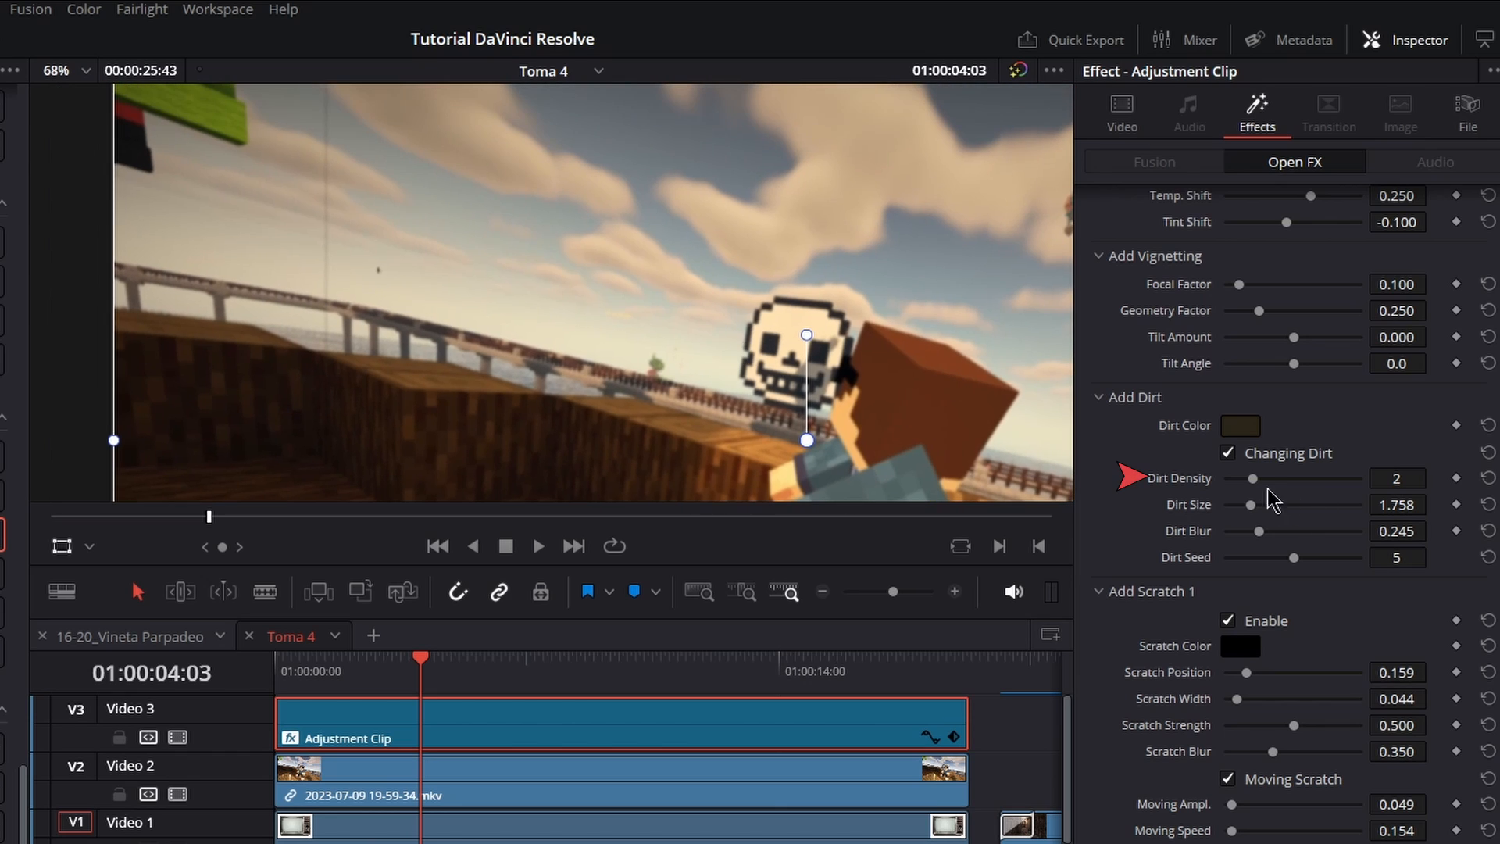
Step: Raise the Dirt Density to 10 and inspect the added dirt across the image
drag(1253, 478, 1364, 508)
scroll(385, 304, up, 3)
scroll(750, 321, down, 3)
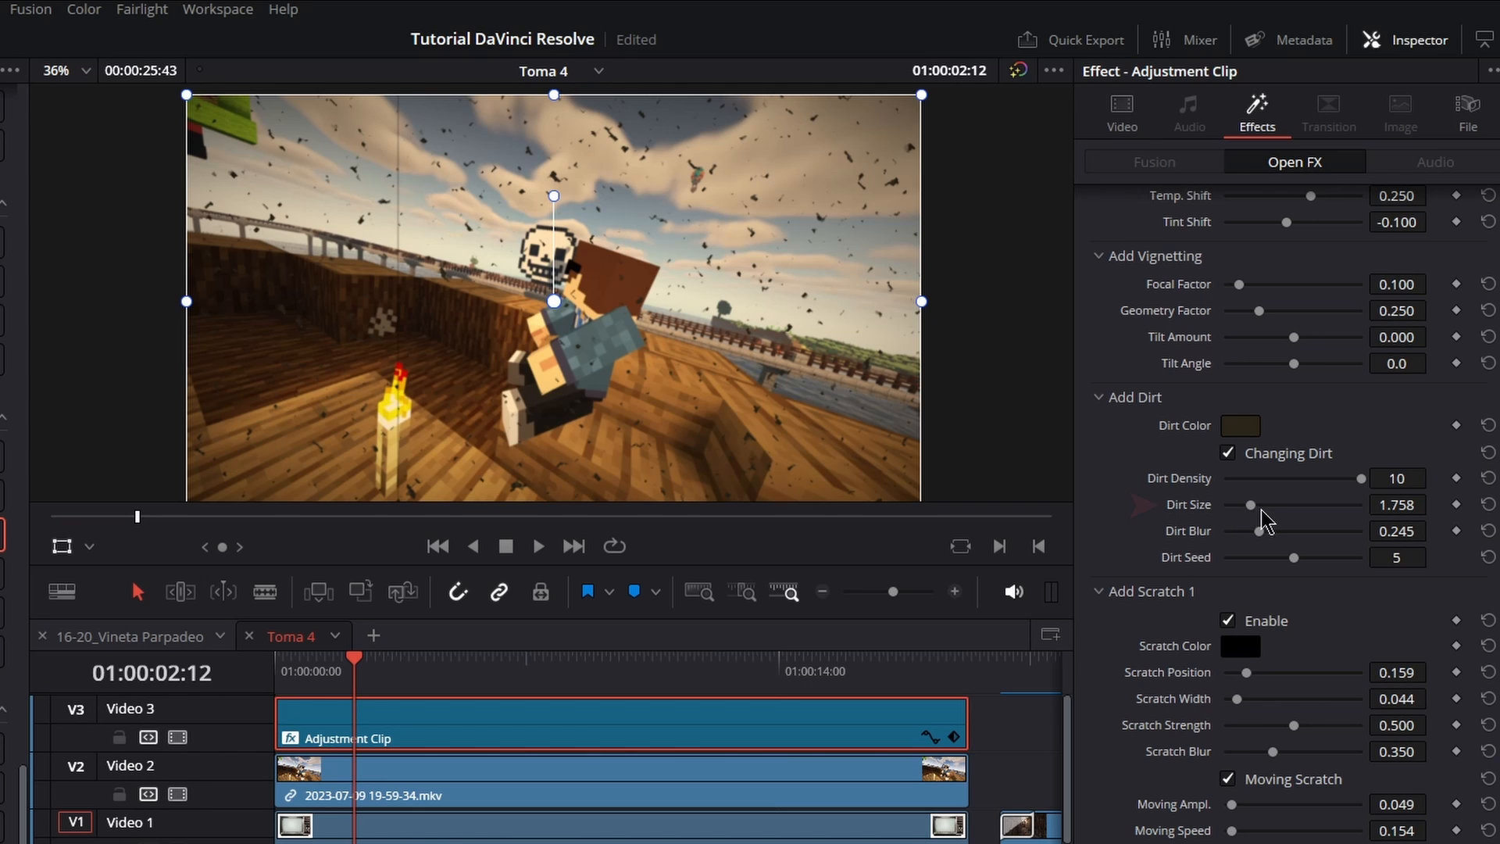
Step: Try a Dirt Size of 5.000 and play back the clip to preview the larger specks
drag(1247, 506, 1373, 512)
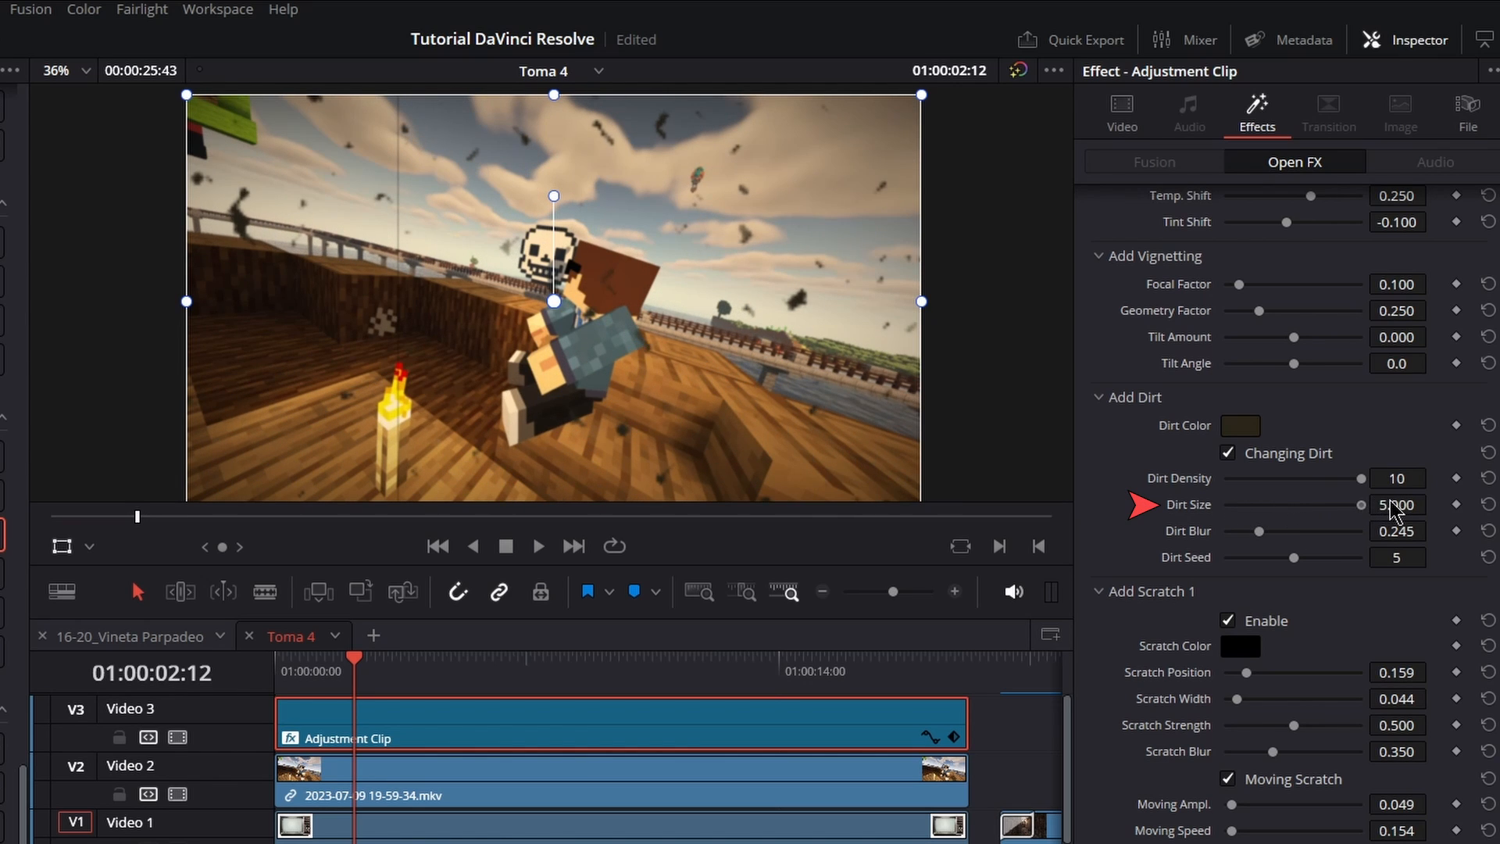
click(538, 547)
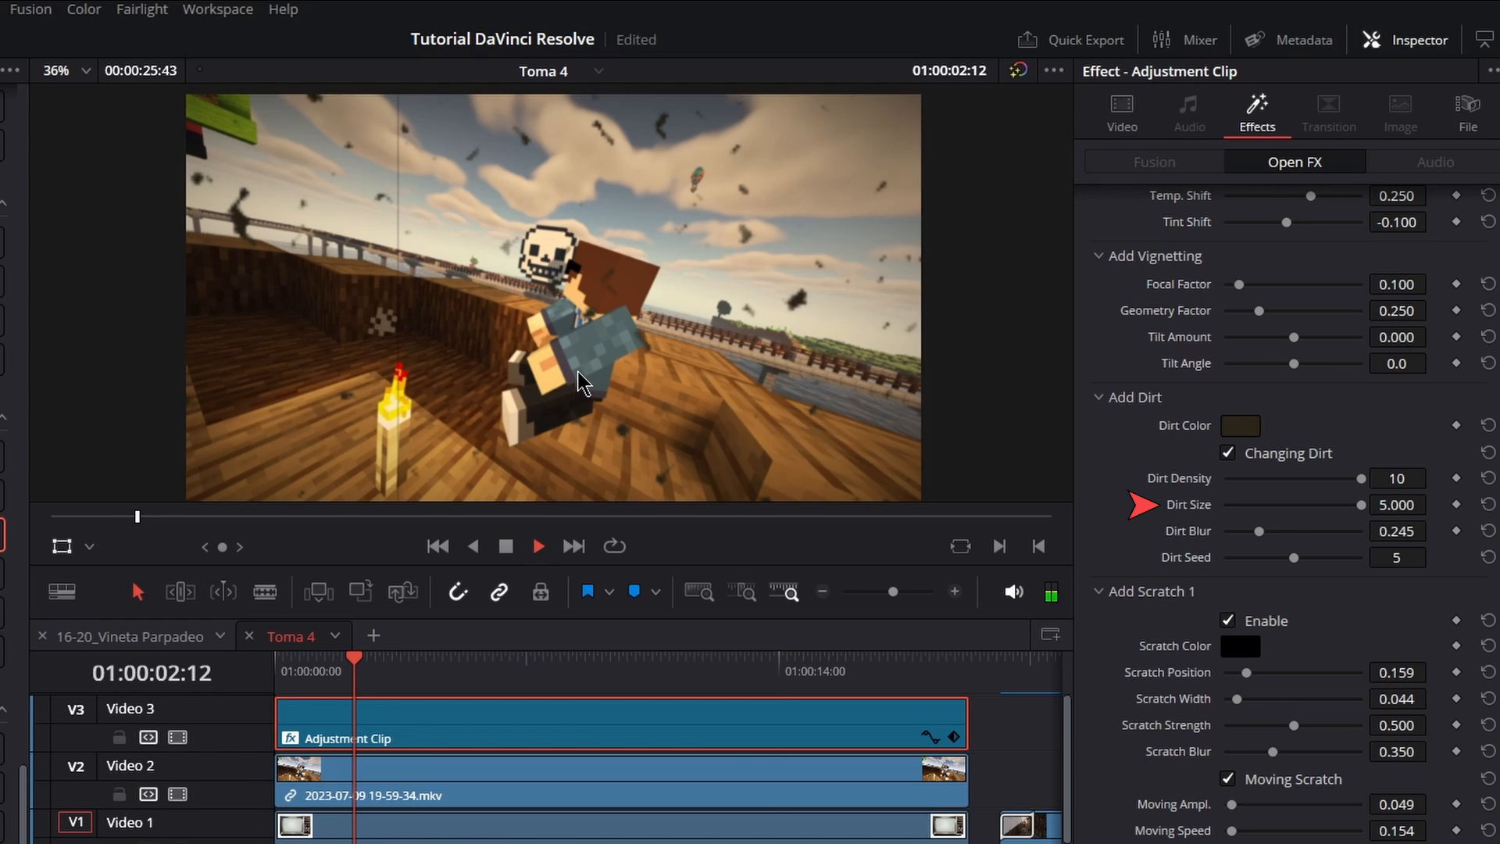
key(space)
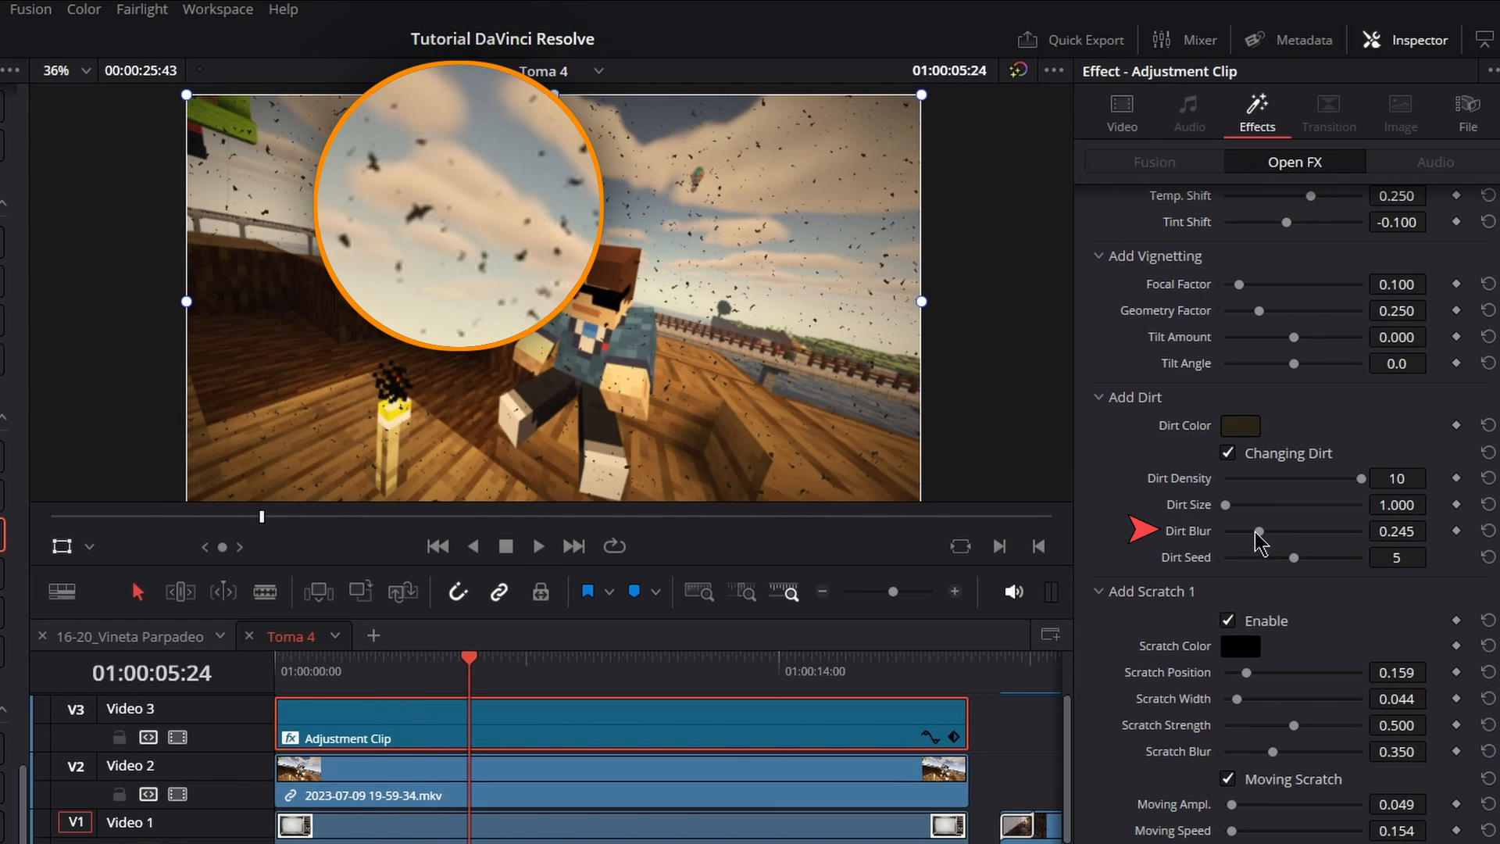
Step: Try different Dirt Blur and Dirt Seed values to compare how the dirt specks change
drag(1257, 533, 1387, 539)
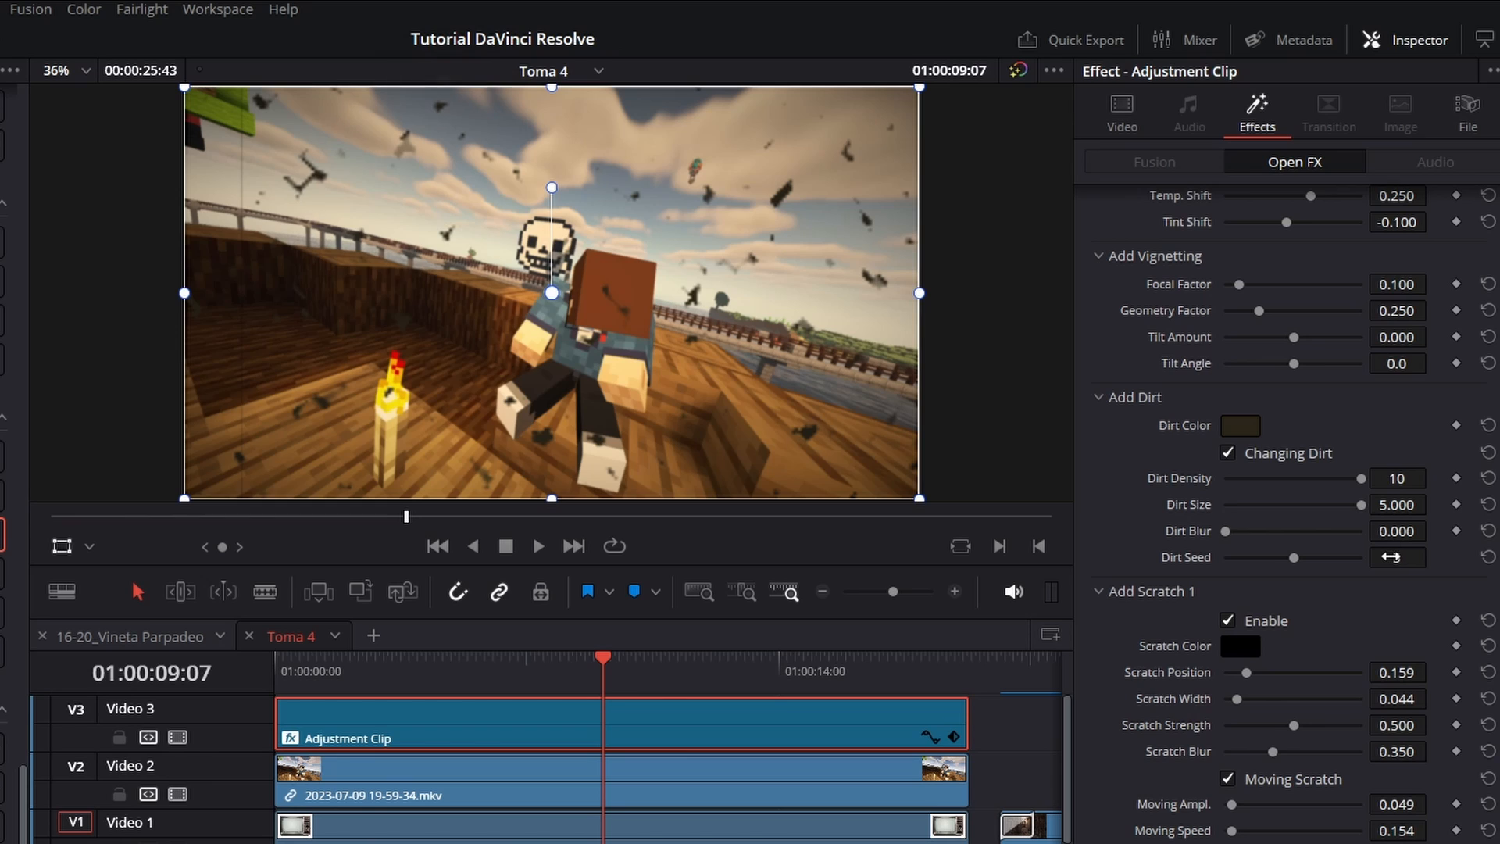
drag(1398, 558, 1356, 558)
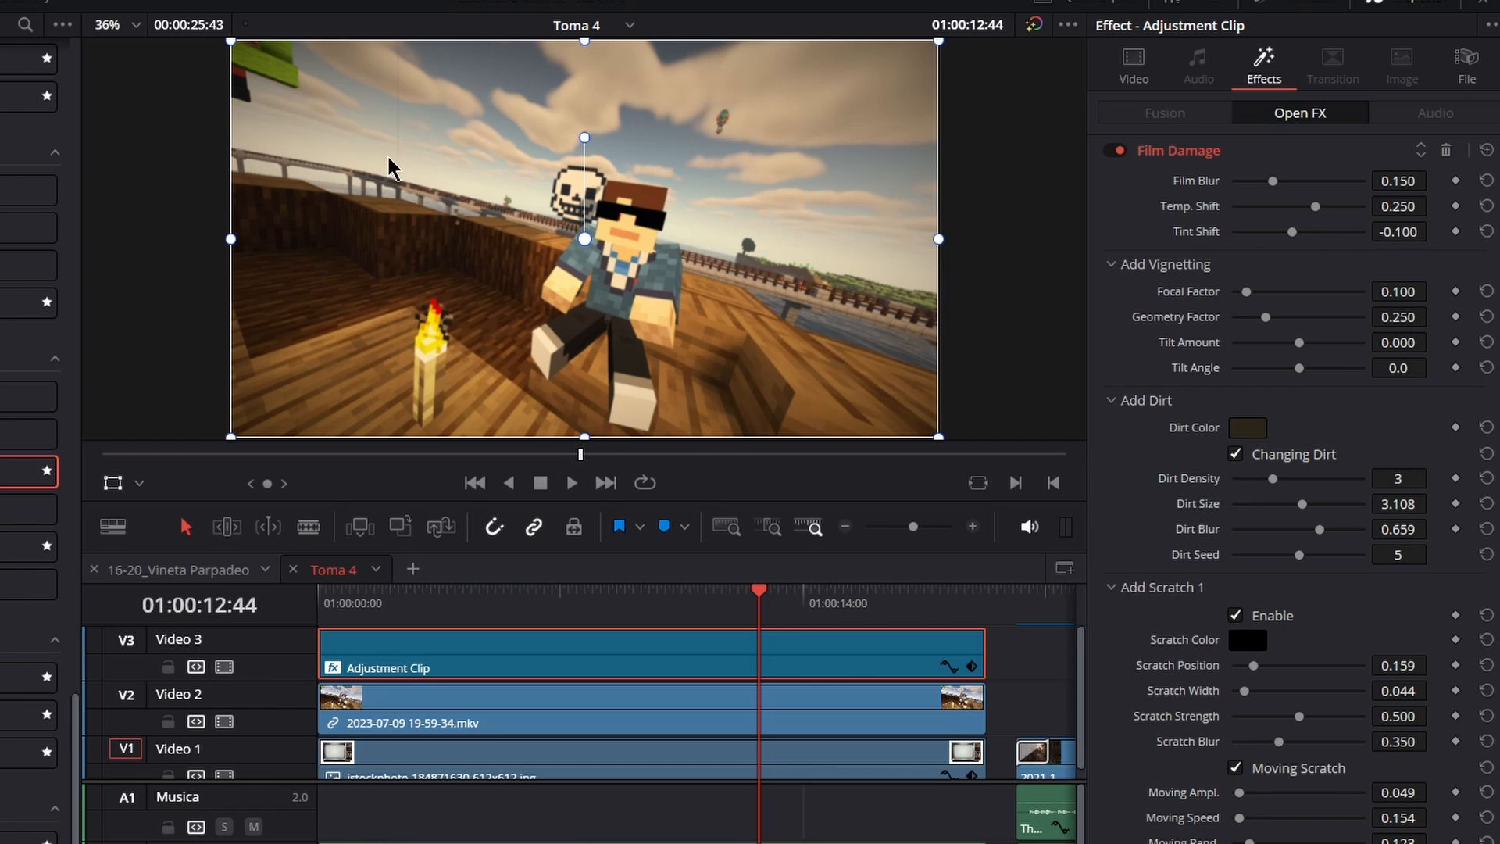
Step: Collapse the dirt and vignetting settings and examine the thin vertical scratch line in the sky above the bridge
click(1118, 404)
scroll(691, 250, up, 5)
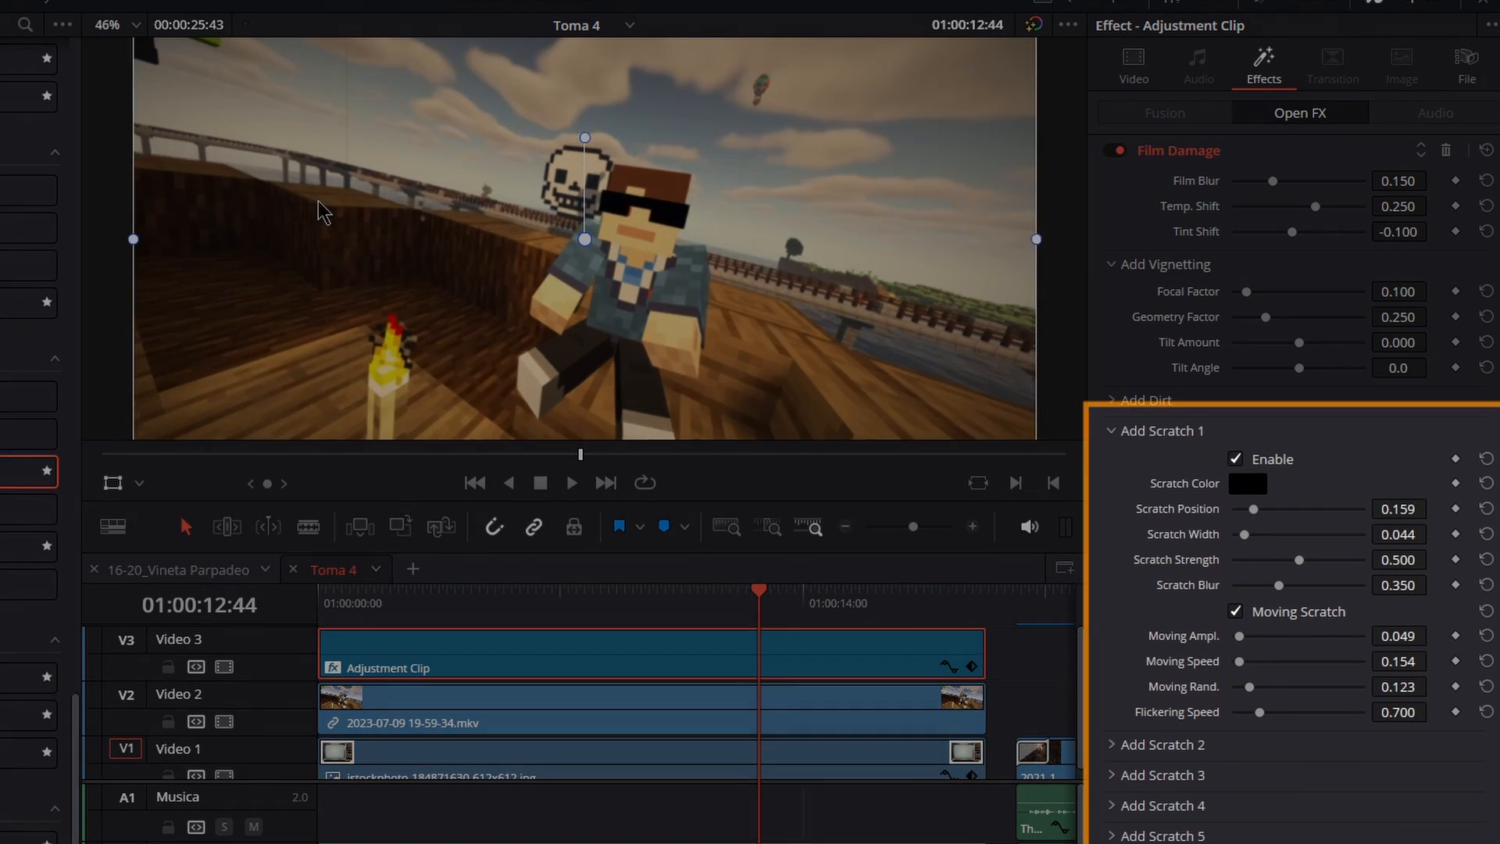
scroll(692, 250, up, 3)
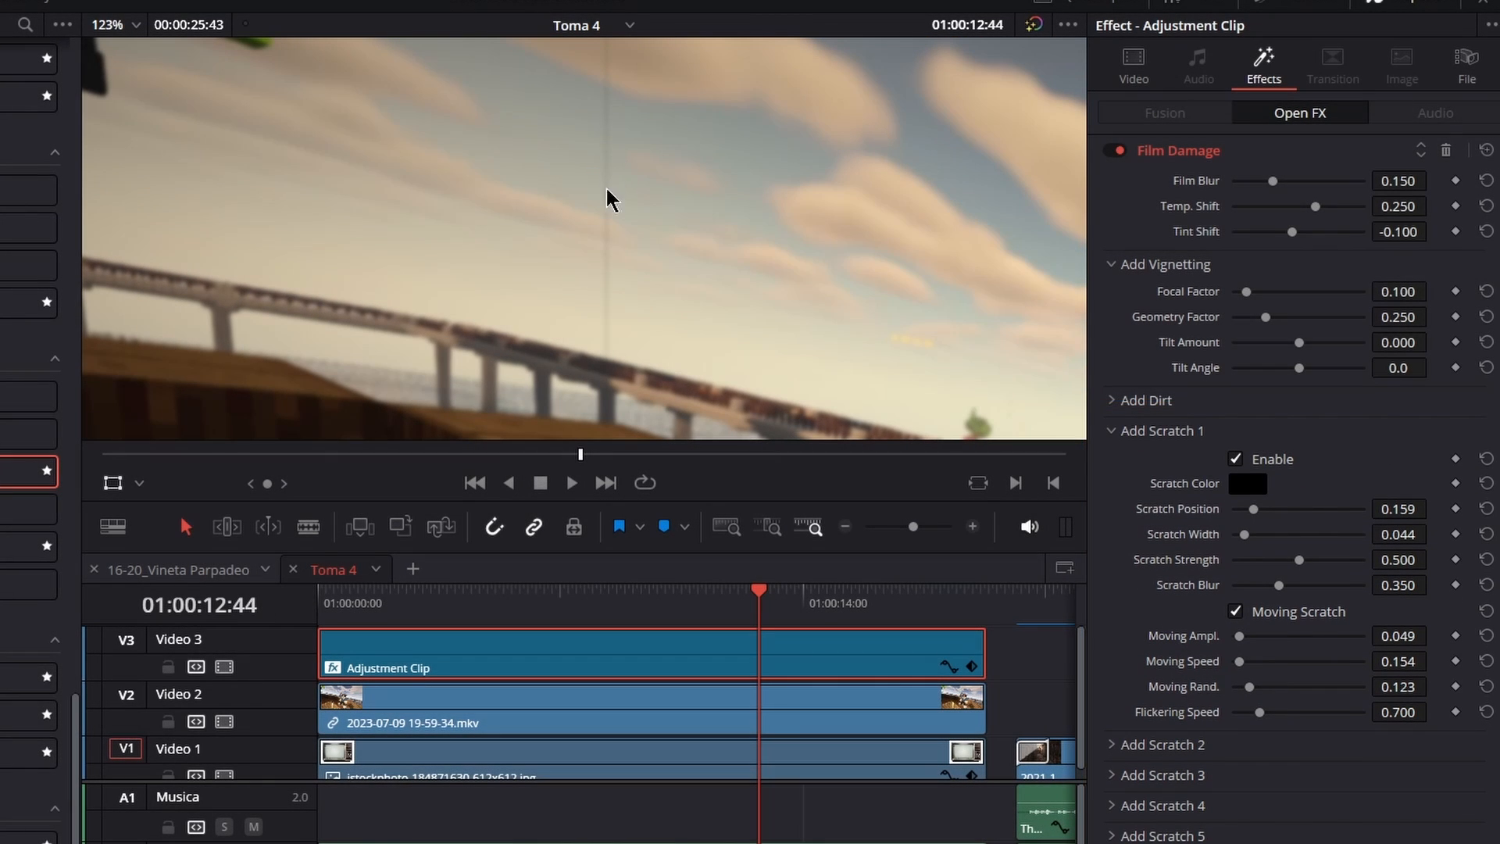
click(133, 25)
click(139, 57)
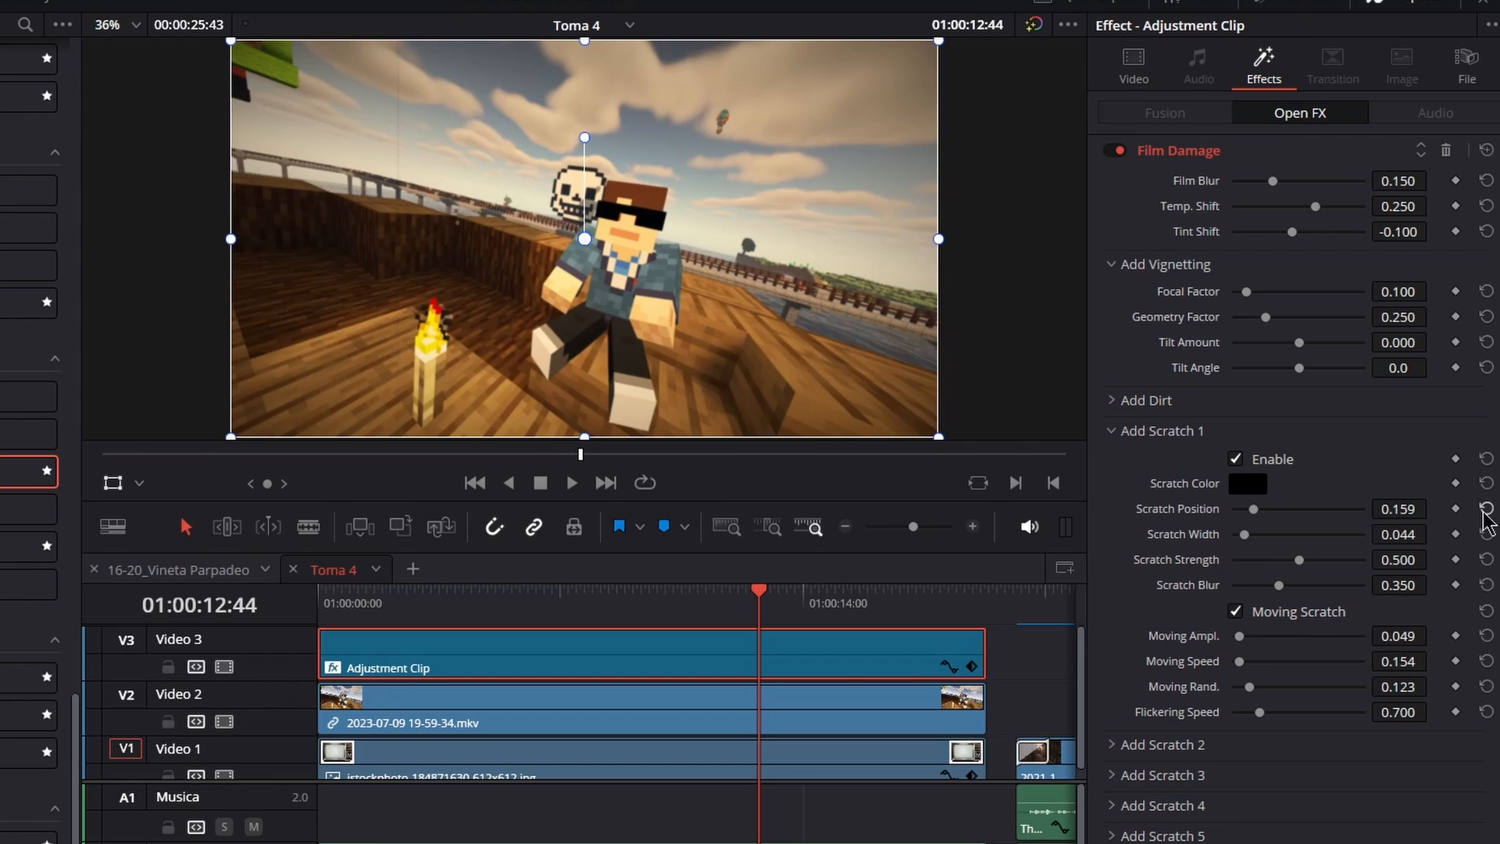
click(1133, 258)
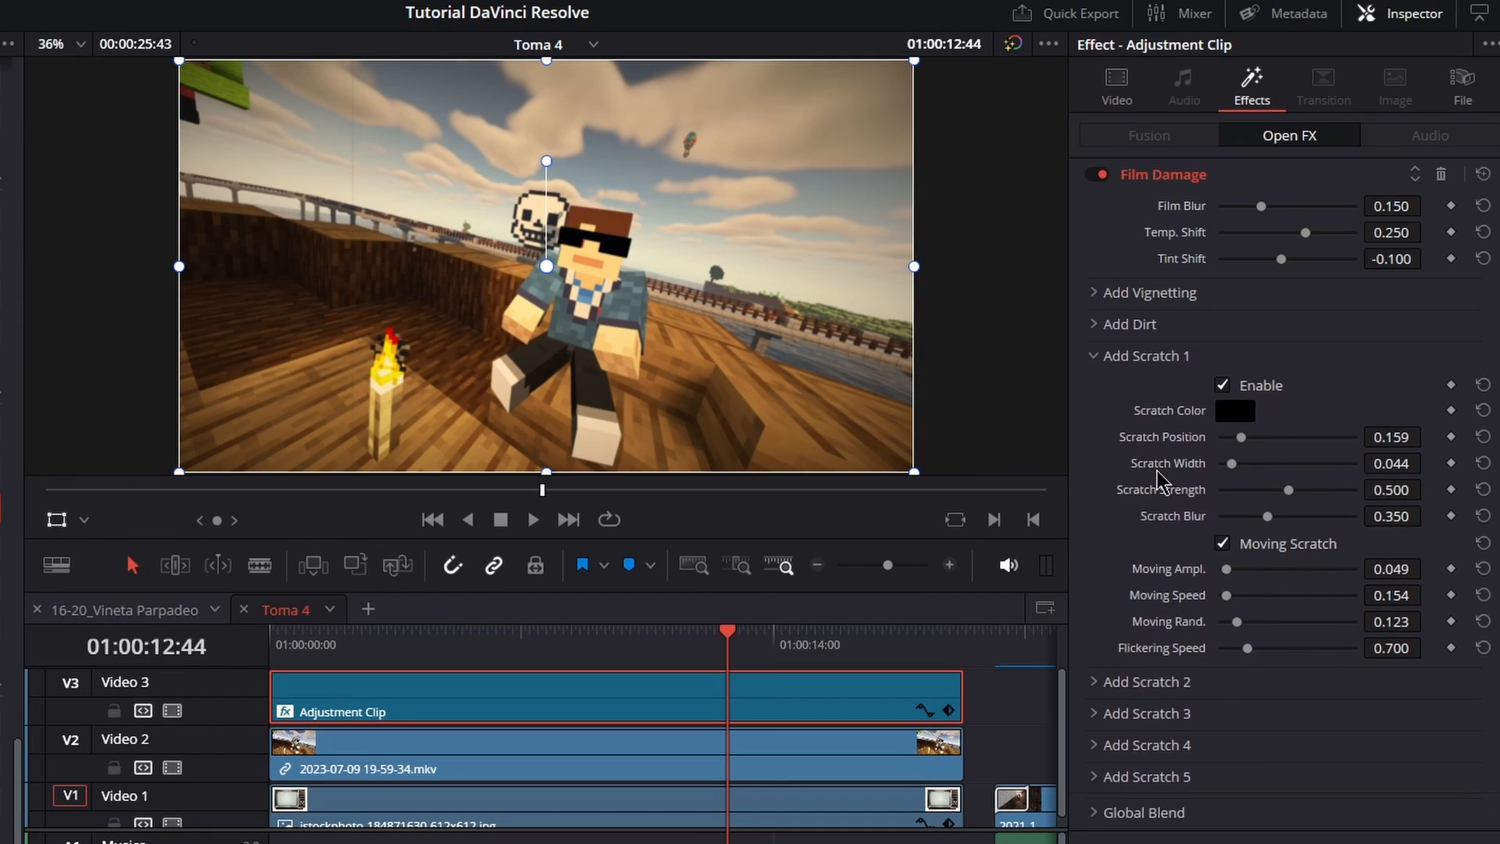
Step: Toggle Scratch 1 off and on, and try a white scratch color before returning it to black
click(1222, 383)
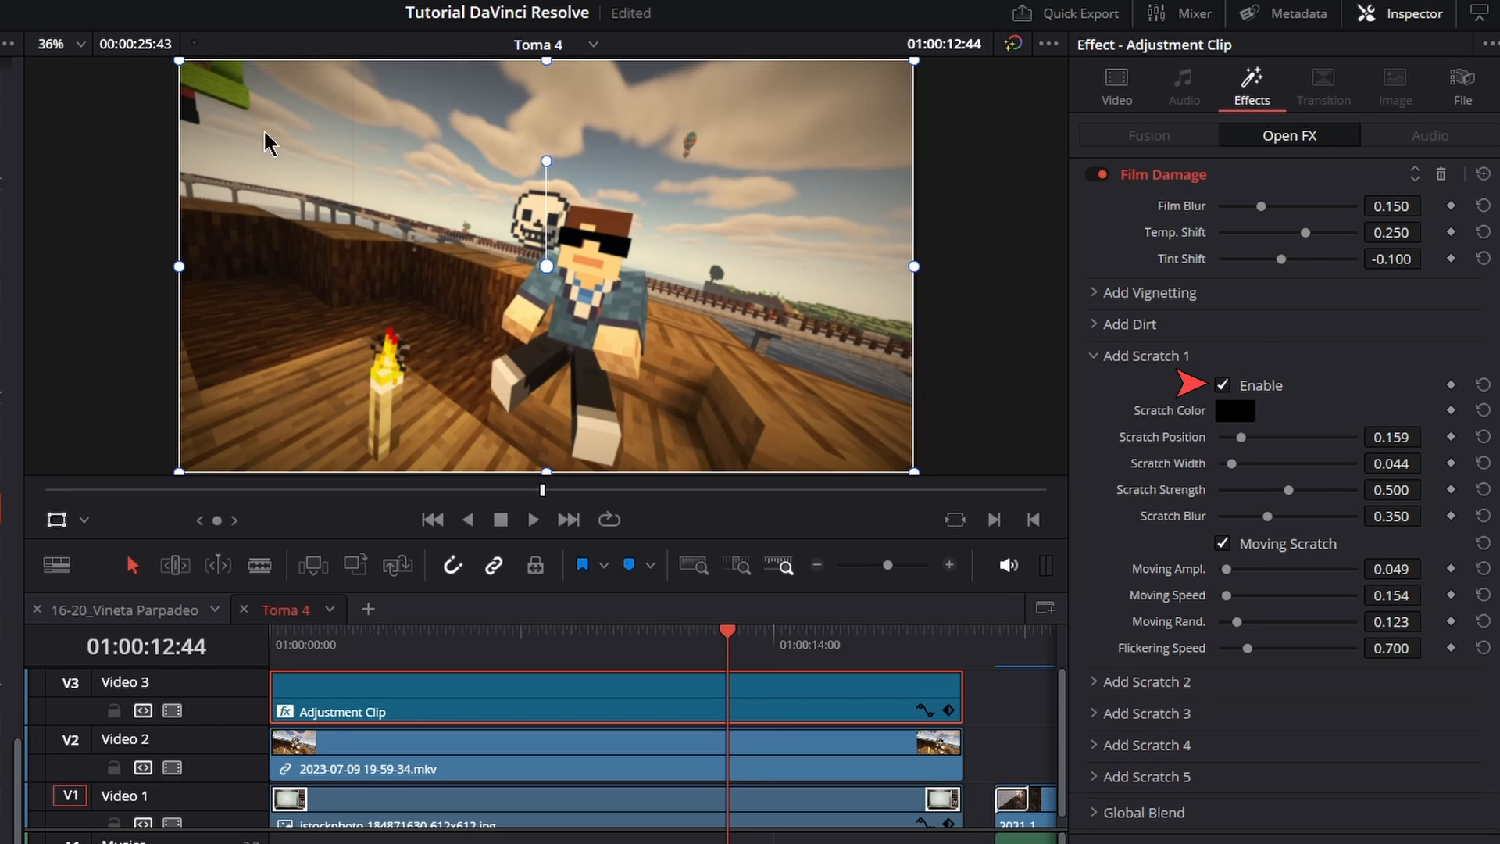
click(1235, 410)
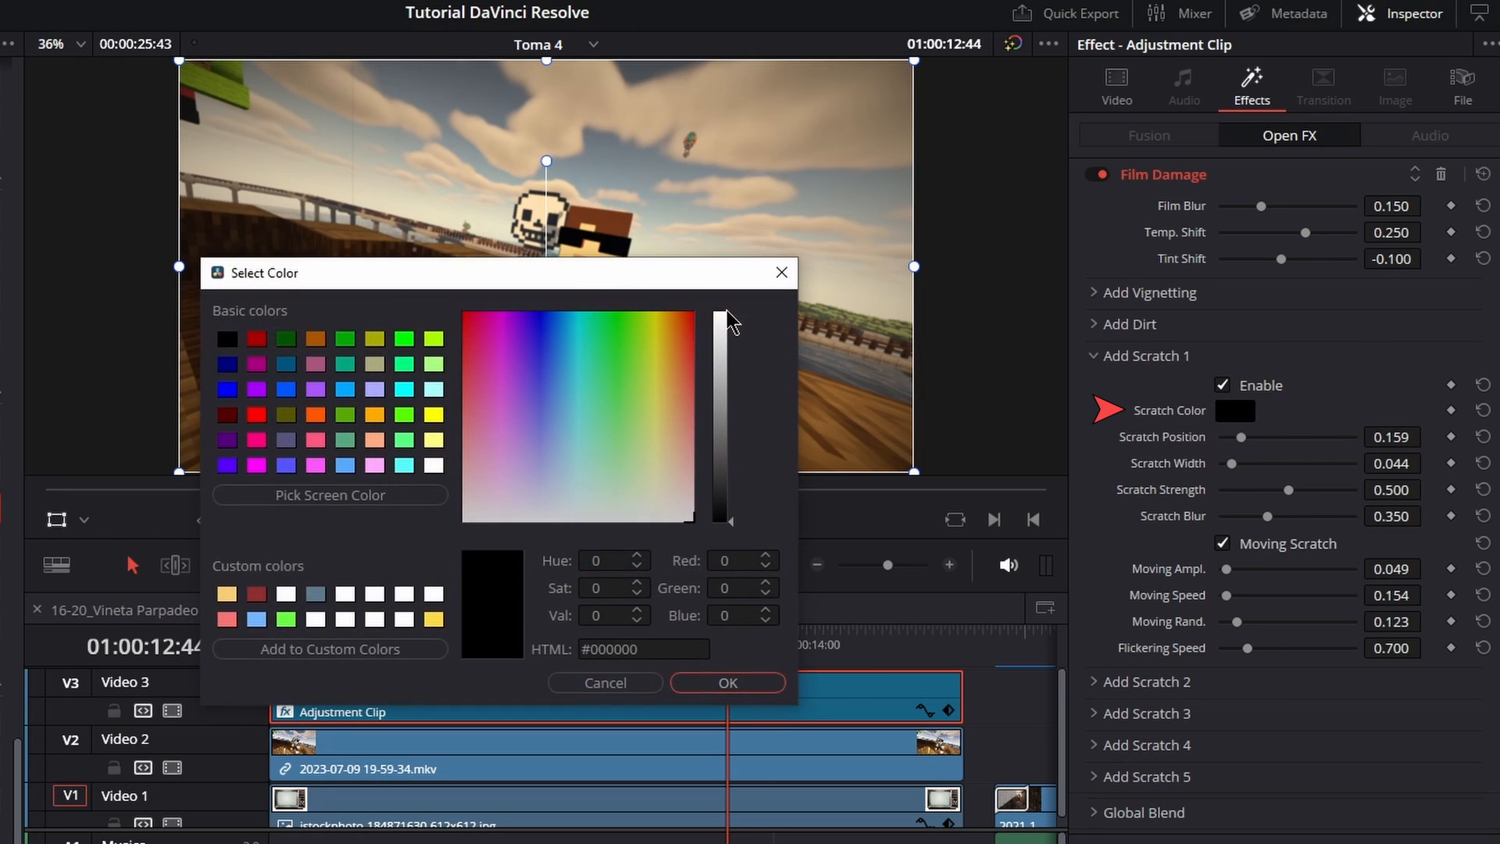
drag(727, 380, 726, 296)
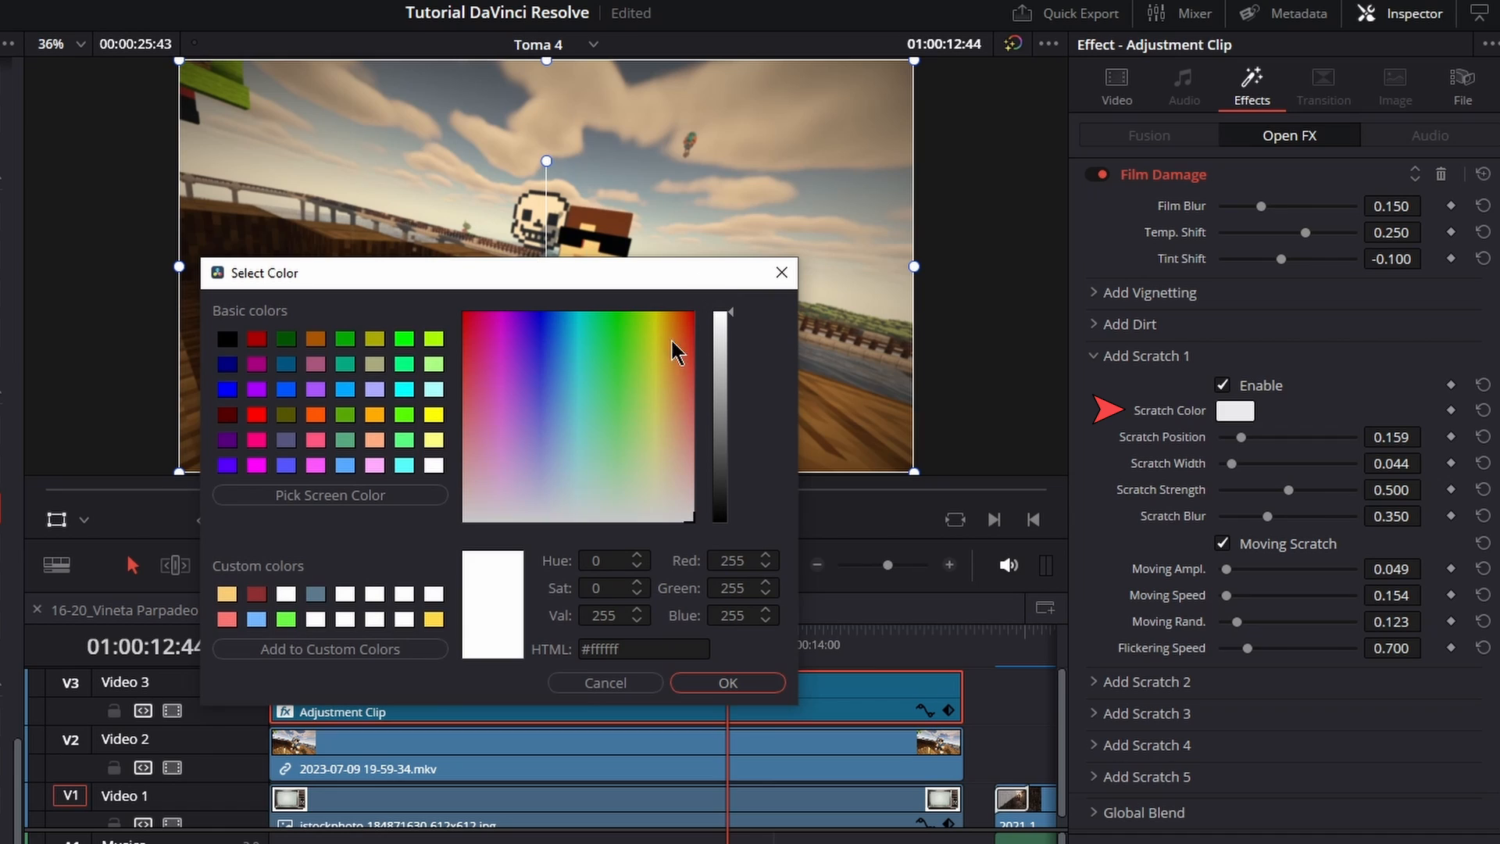
drag(723, 361, 740, 615)
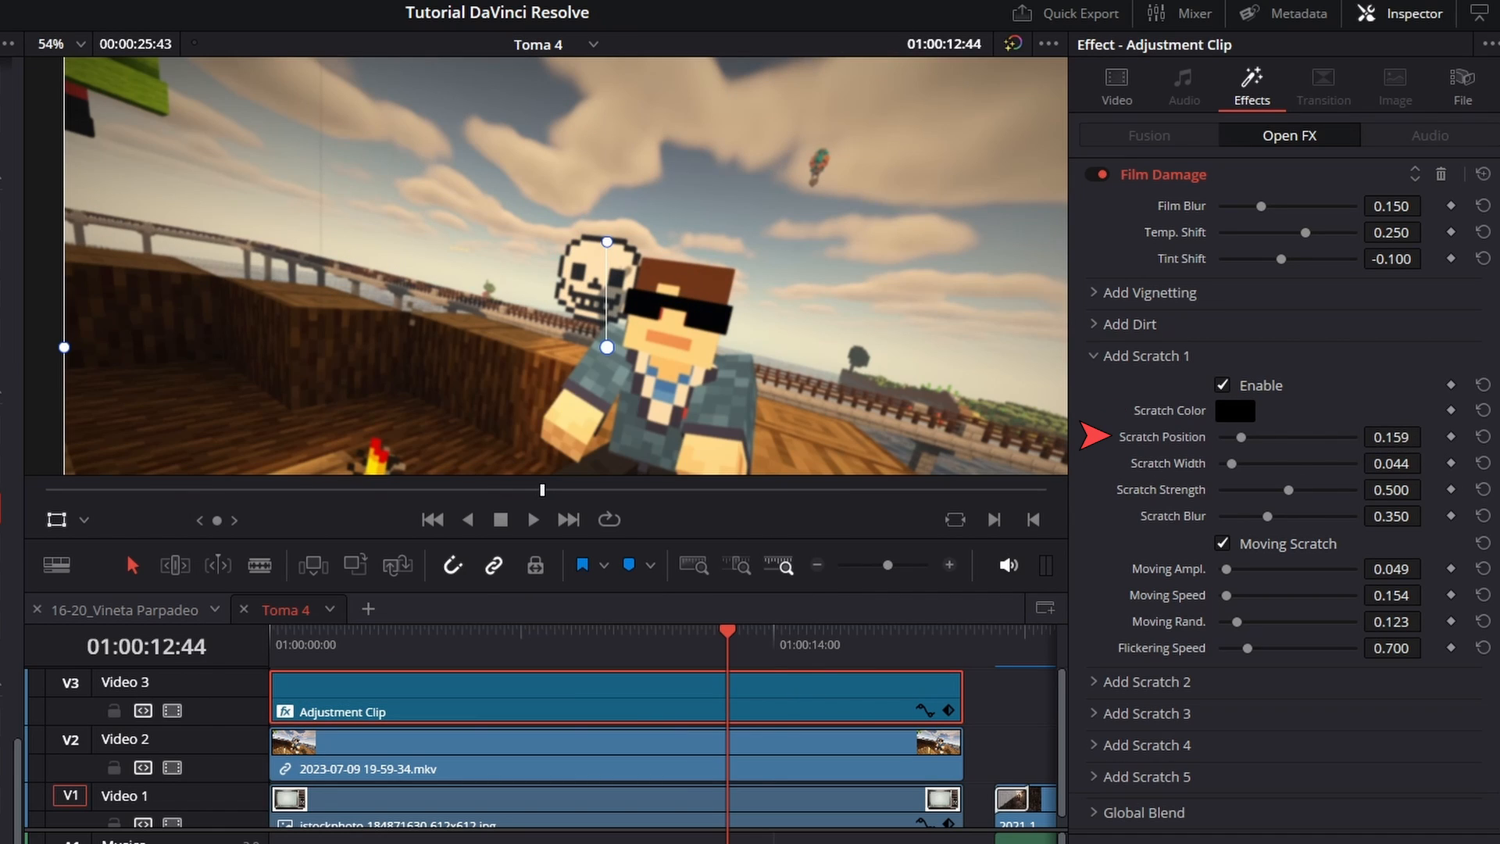
Step: Try shifting Scratch 1's position, and set its Scratch Width to 0.500 and Scratch Strength to 1.000
drag(1392, 438, 1429, 462)
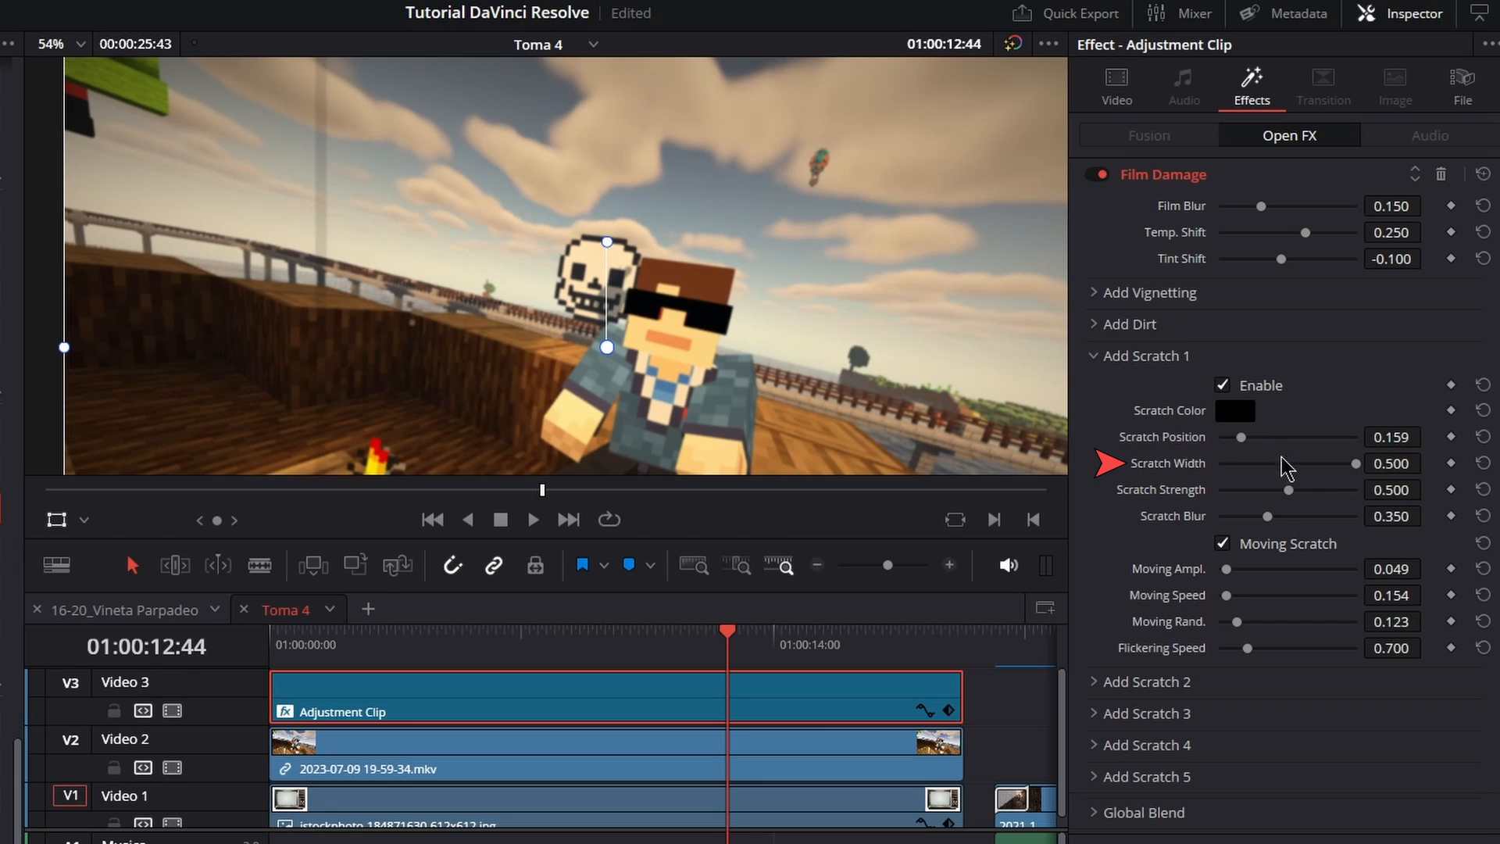
drag(1358, 465, 1415, 486)
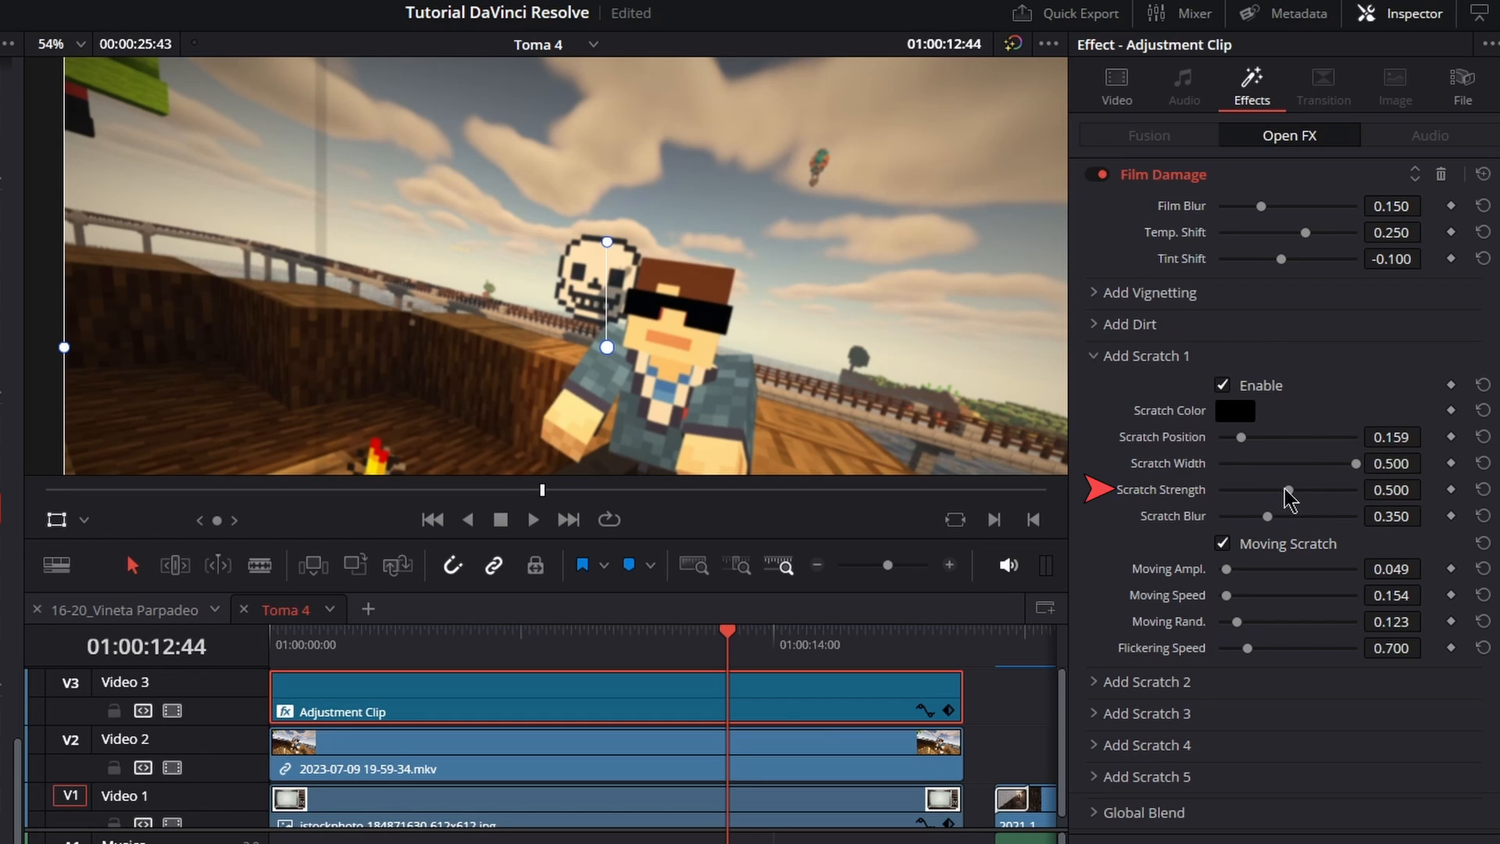
drag(1289, 491, 1381, 510)
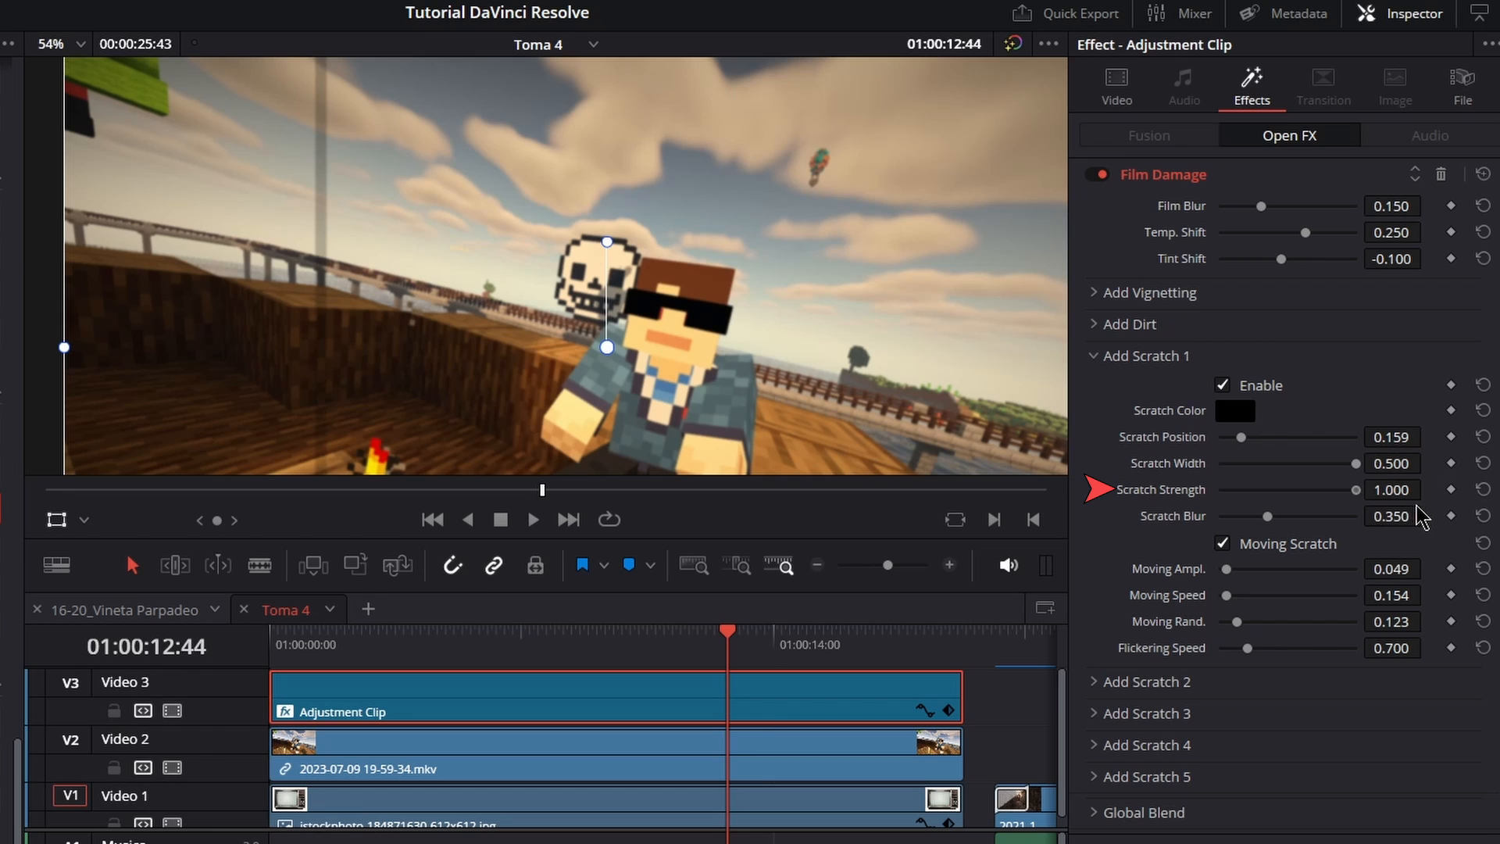
Step: Try a Scratch Blur of 0.000, then set it to 1.000 and inspect the line across the frame
drag(1267, 516, 1219, 519)
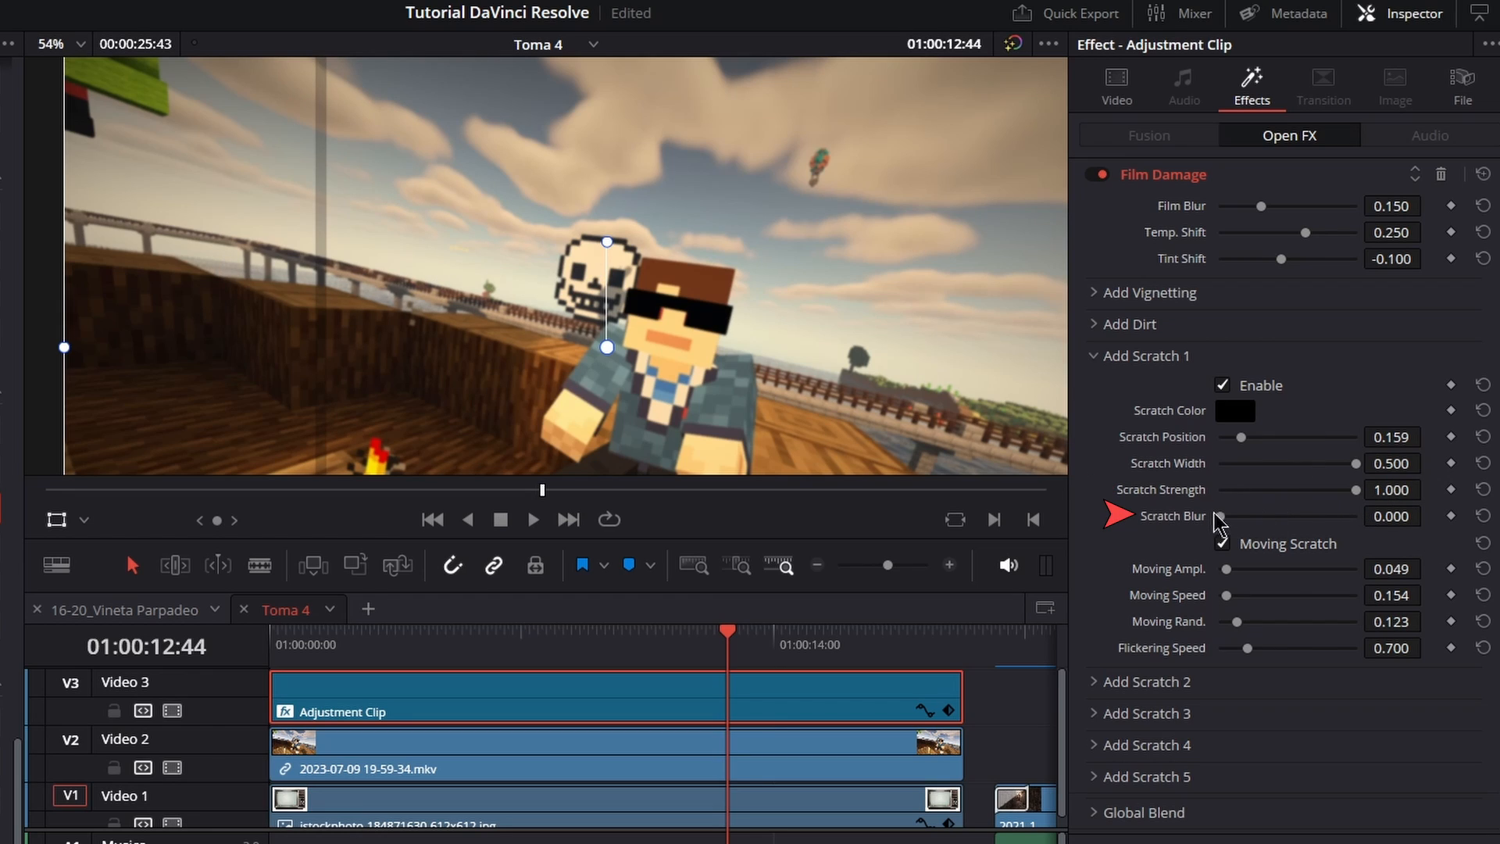
drag(1217, 519, 1430, 541)
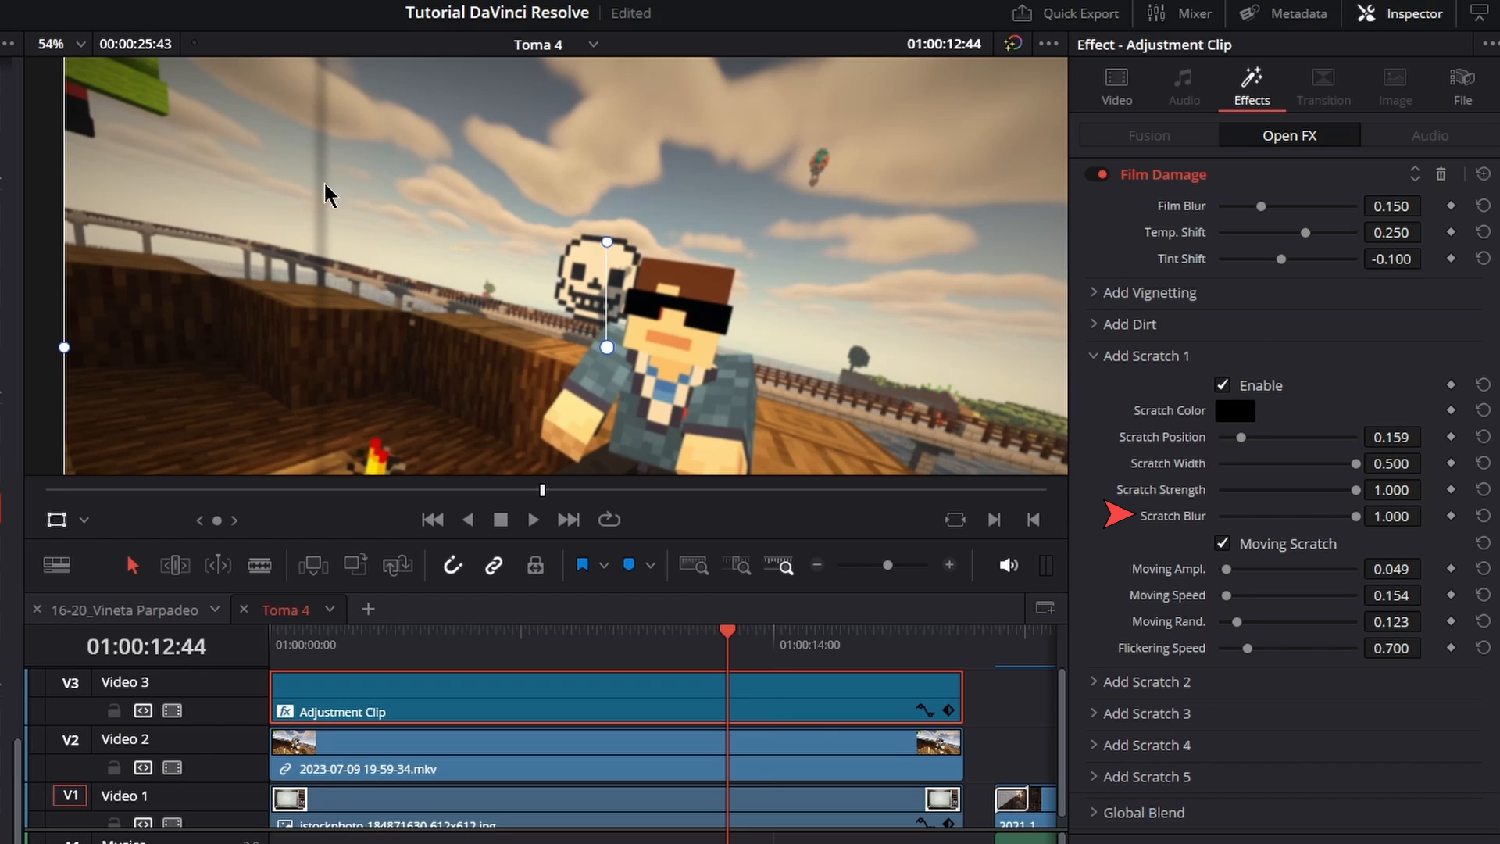
scroll(674, 330, down, 3)
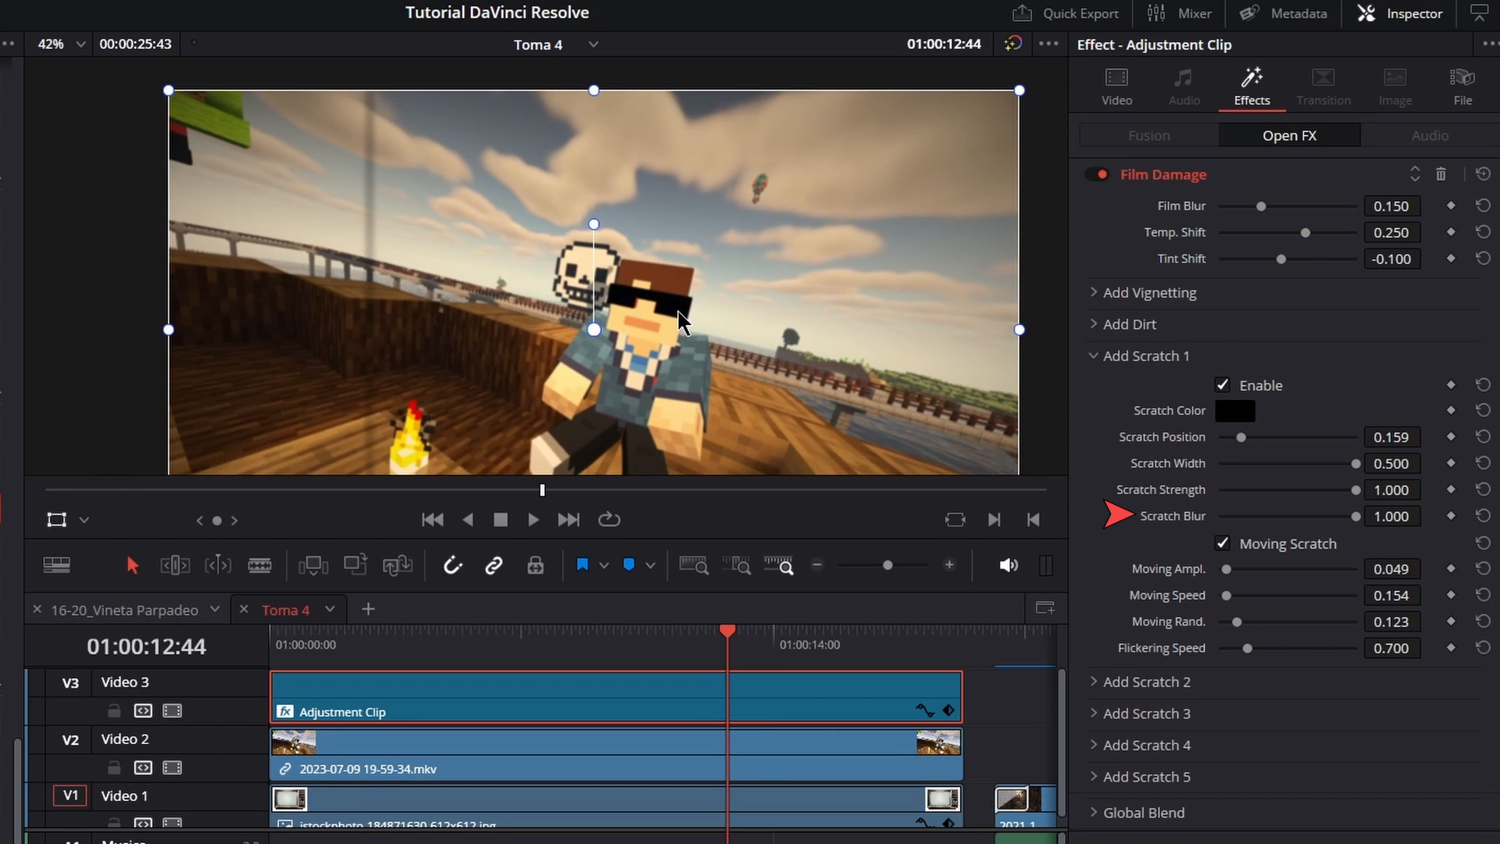
drag(611, 263, 708, 232)
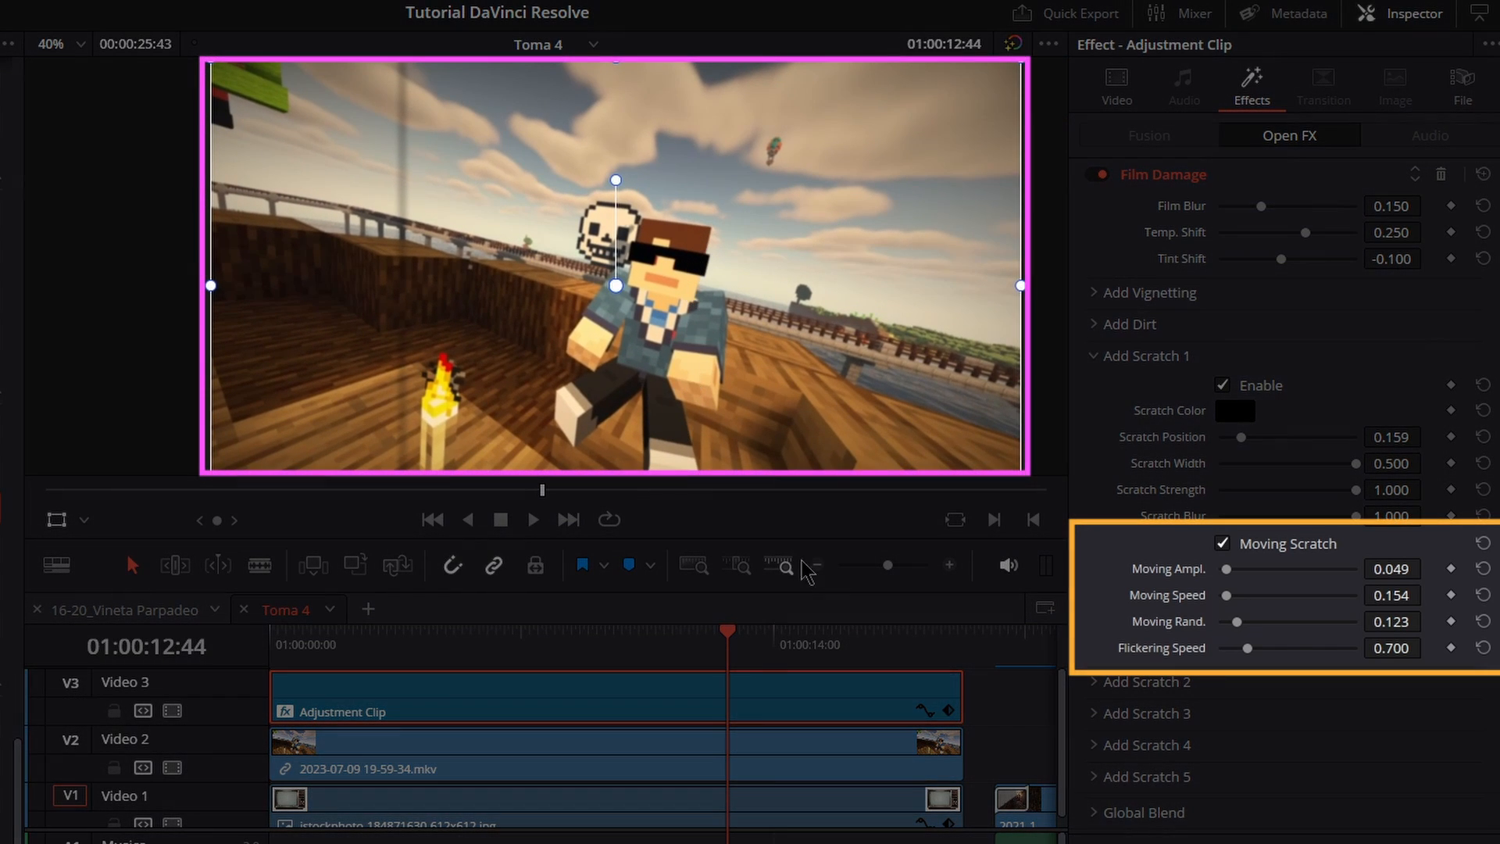
Step: Play back the clip from near its start to preview the moving scratch
drag(298, 637, 275, 637)
key(space)
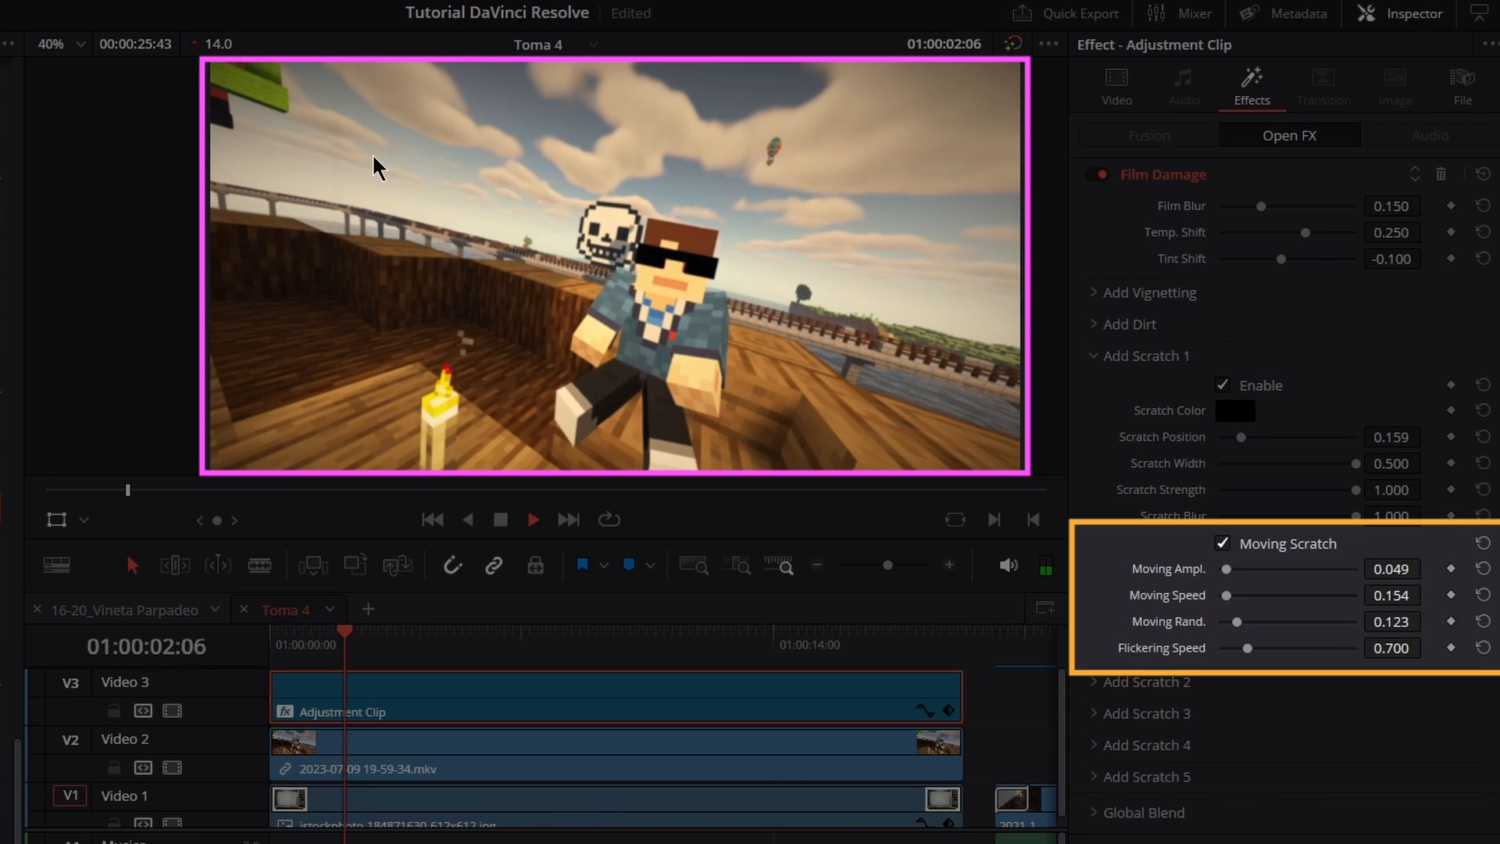
key(space)
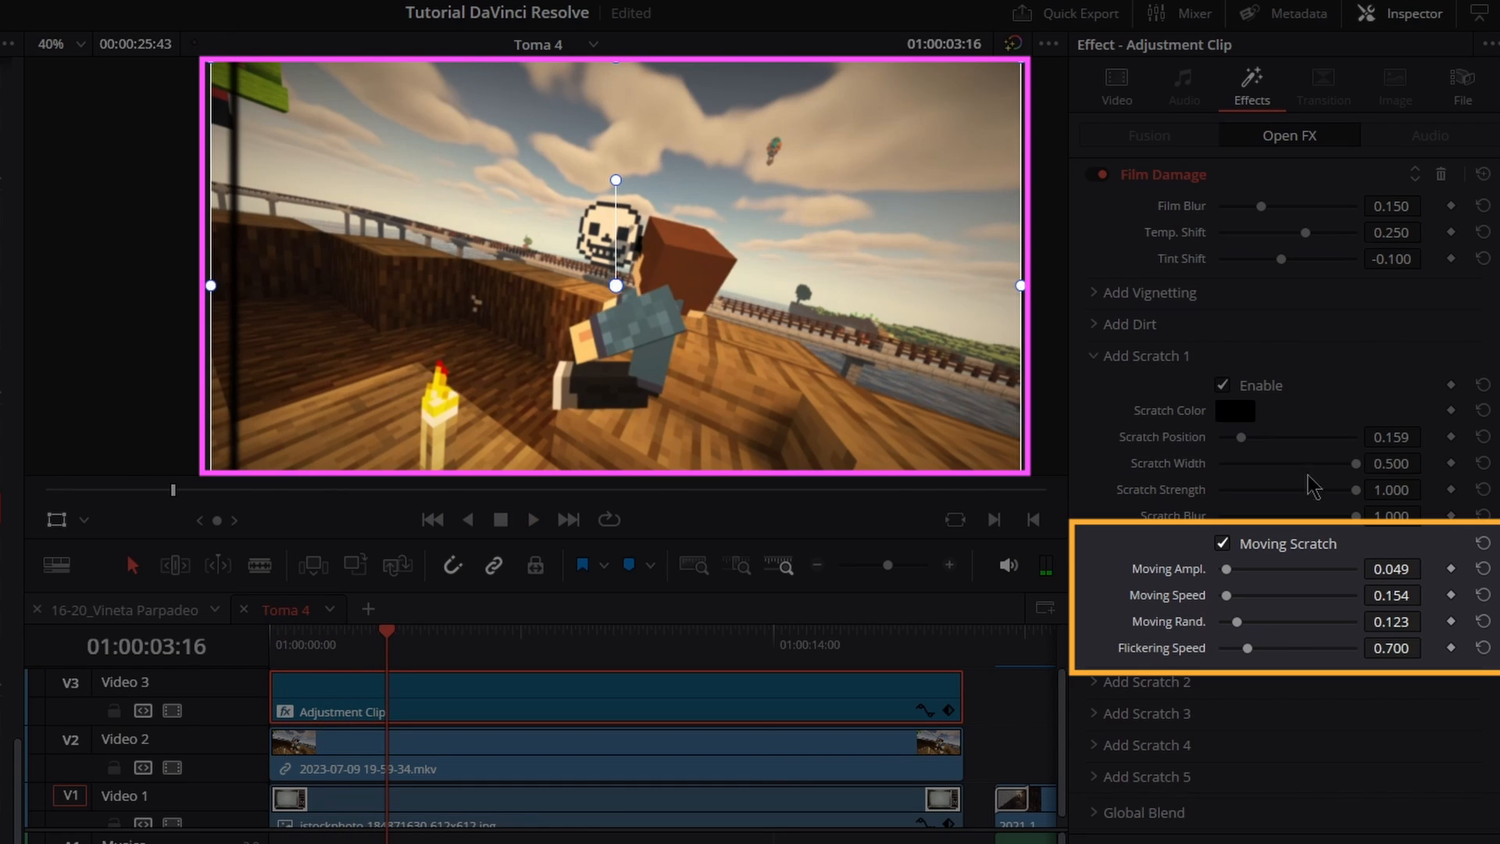
Step: Turn off Moving Scratch, play back the clip to compare the static line, and turn Moving Scratch on again
click(1282, 550)
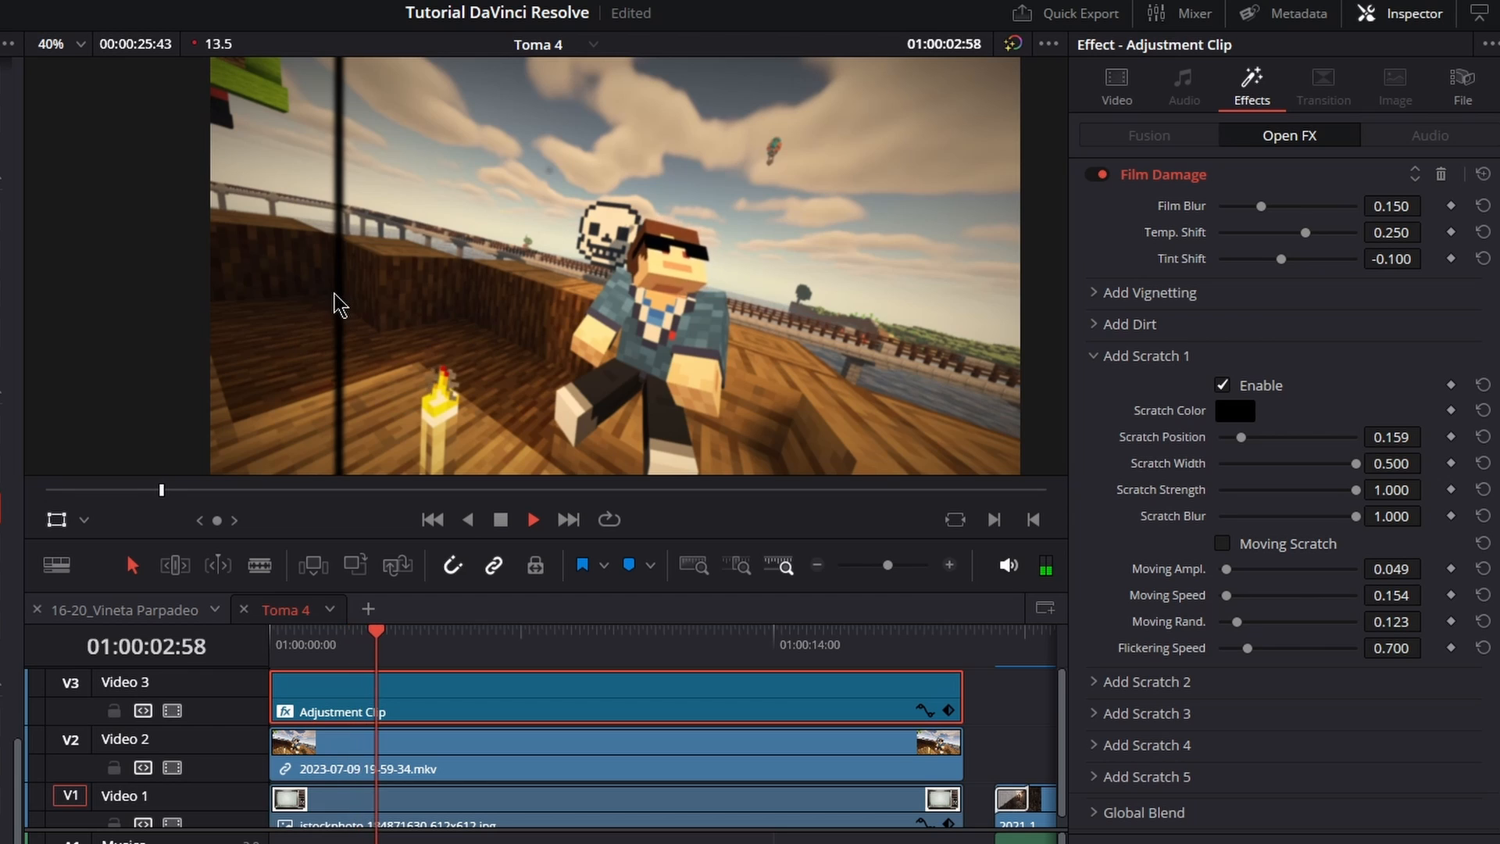
key(space)
key(space)
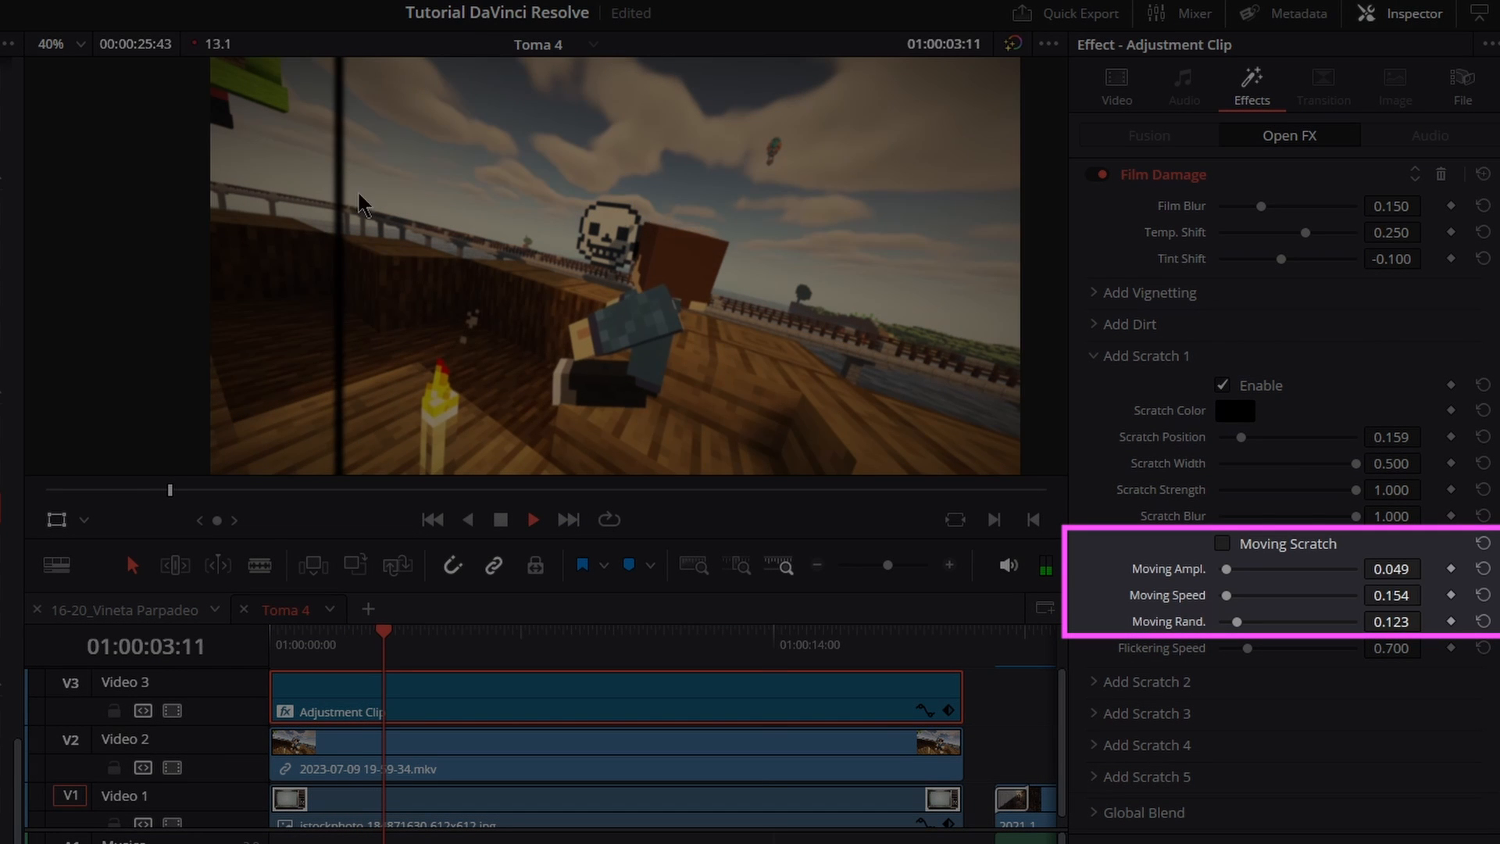
click(79, 43)
click(82, 71)
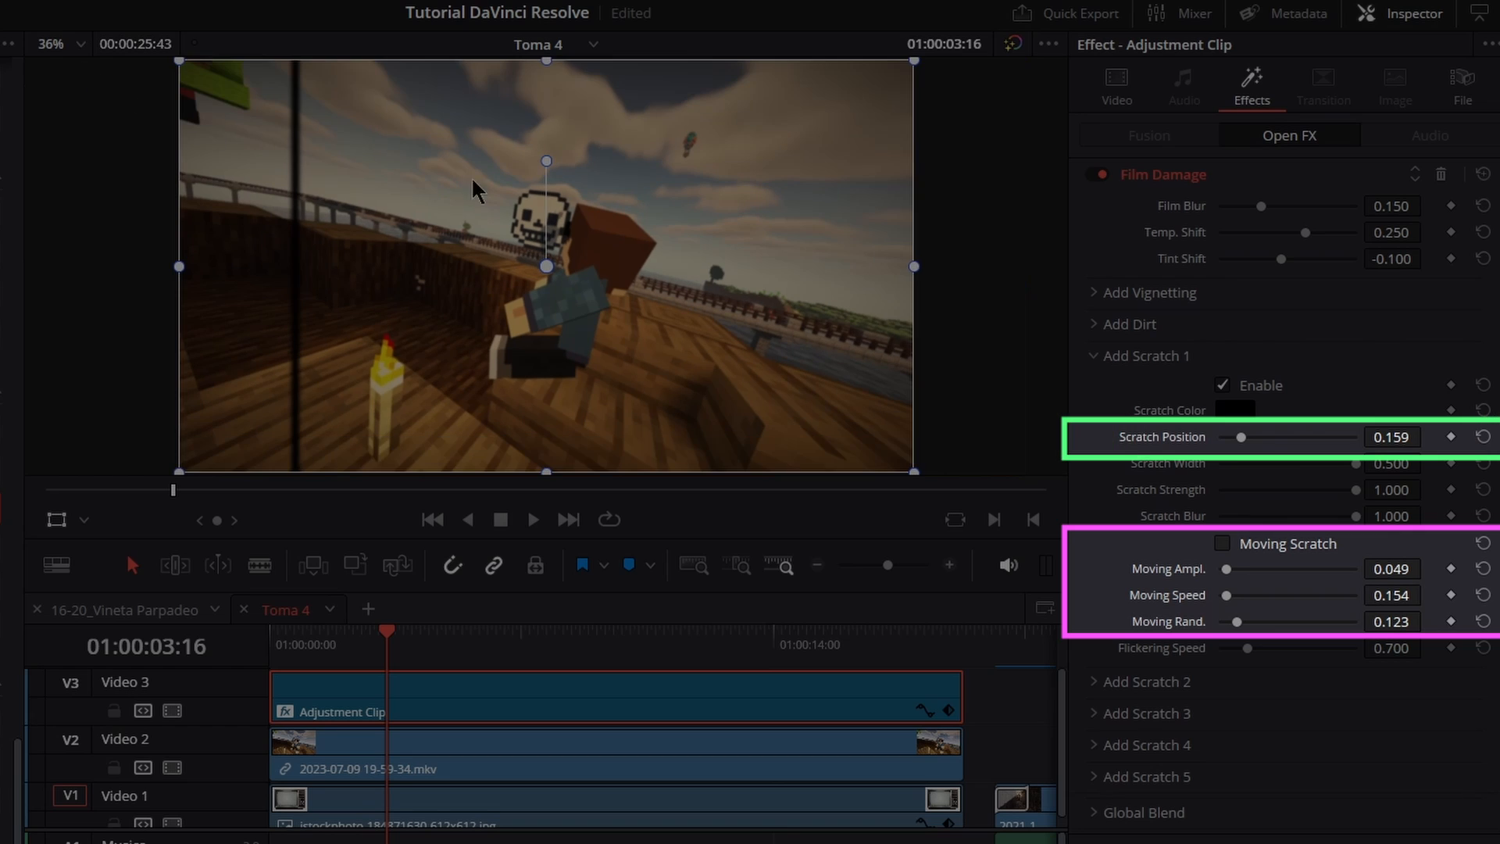
click(1280, 547)
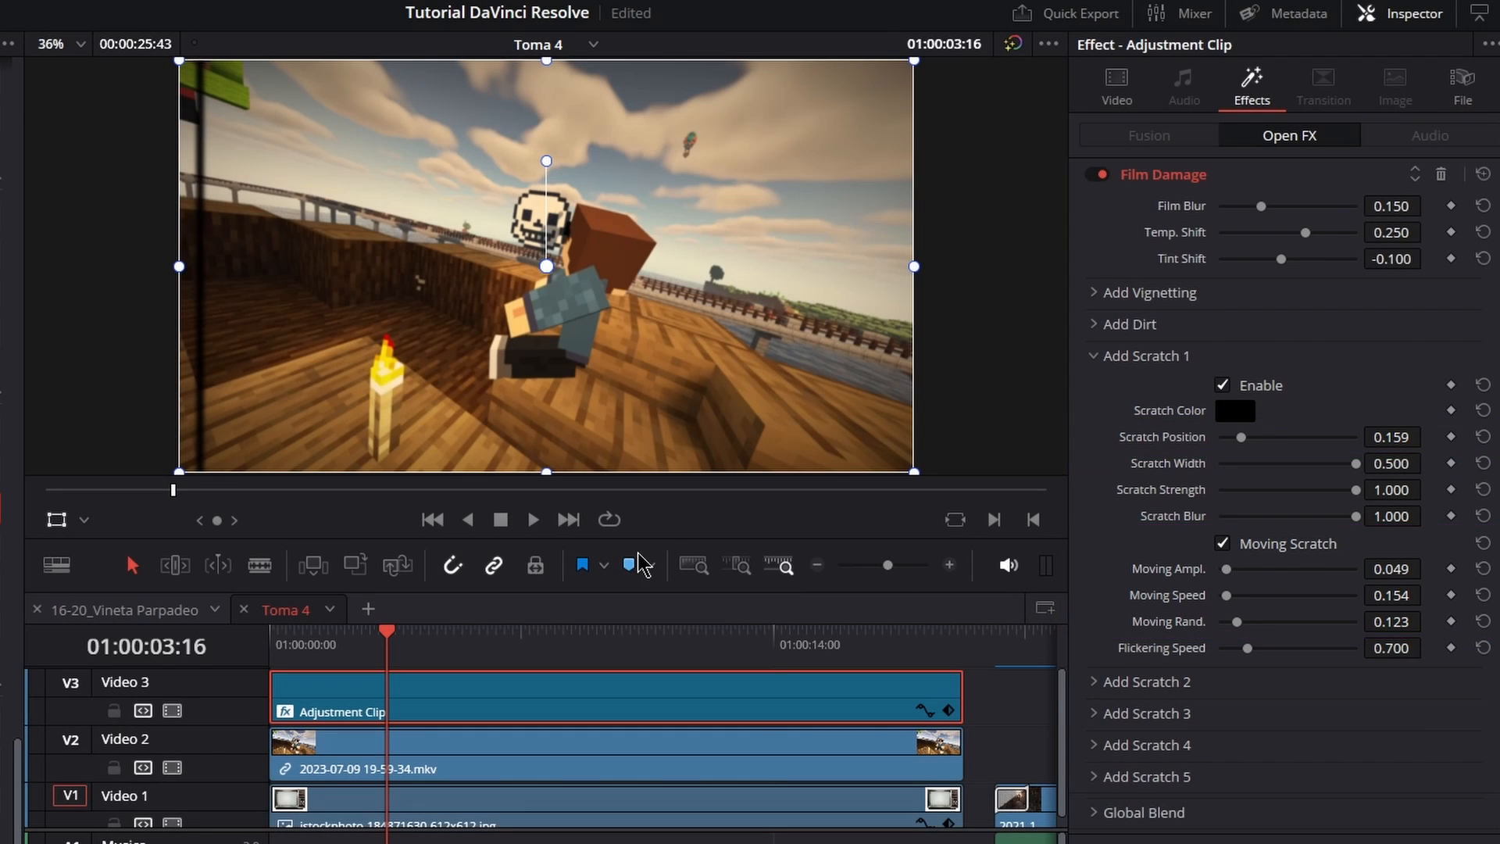
Step: Set Scratch Position to 0.500 and play back the clip to watch the scratch move around the frame's center
key(space)
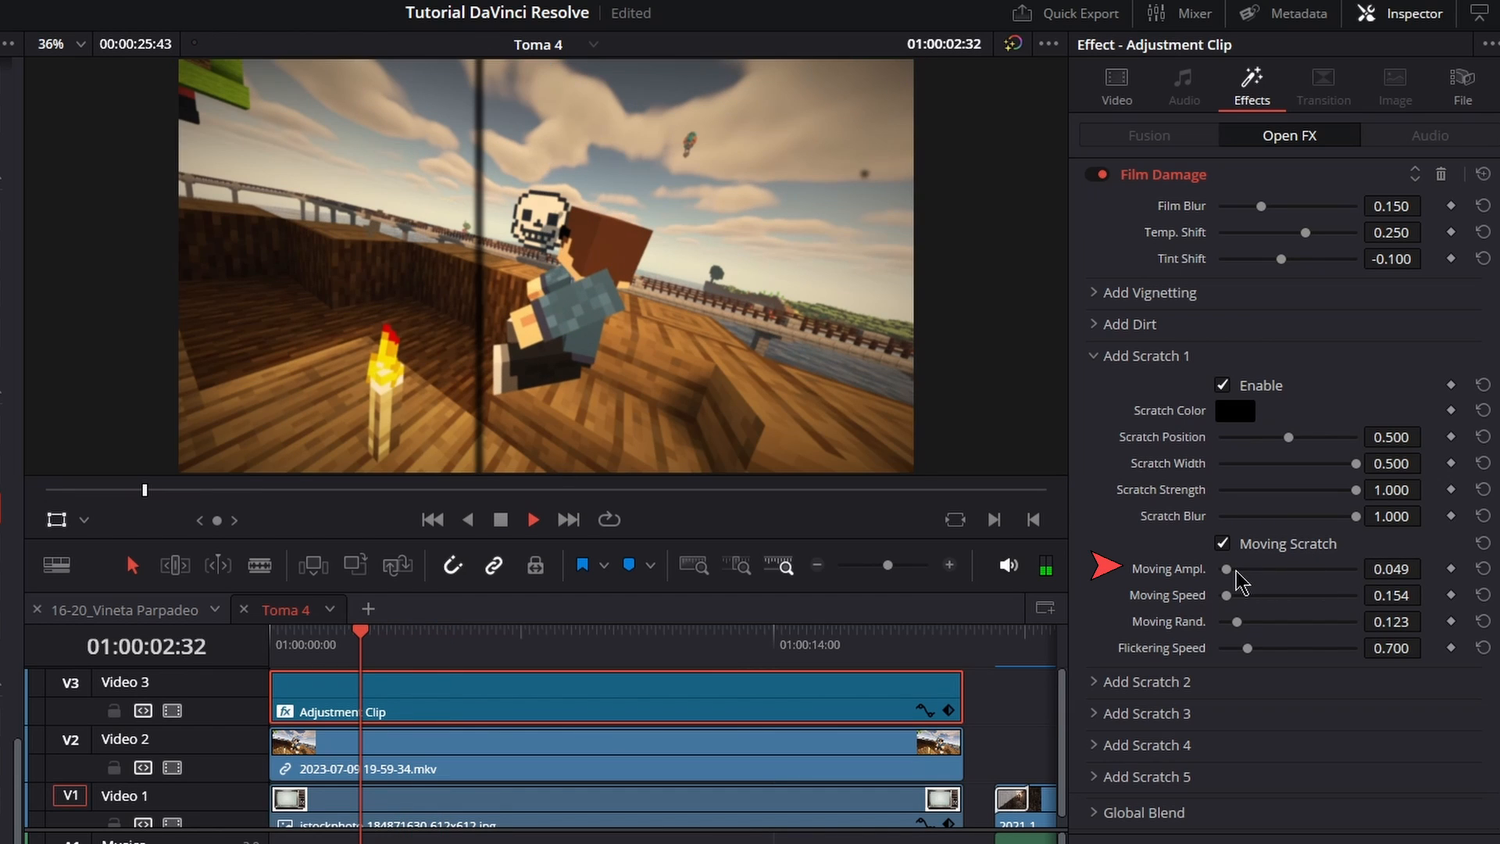
key(space)
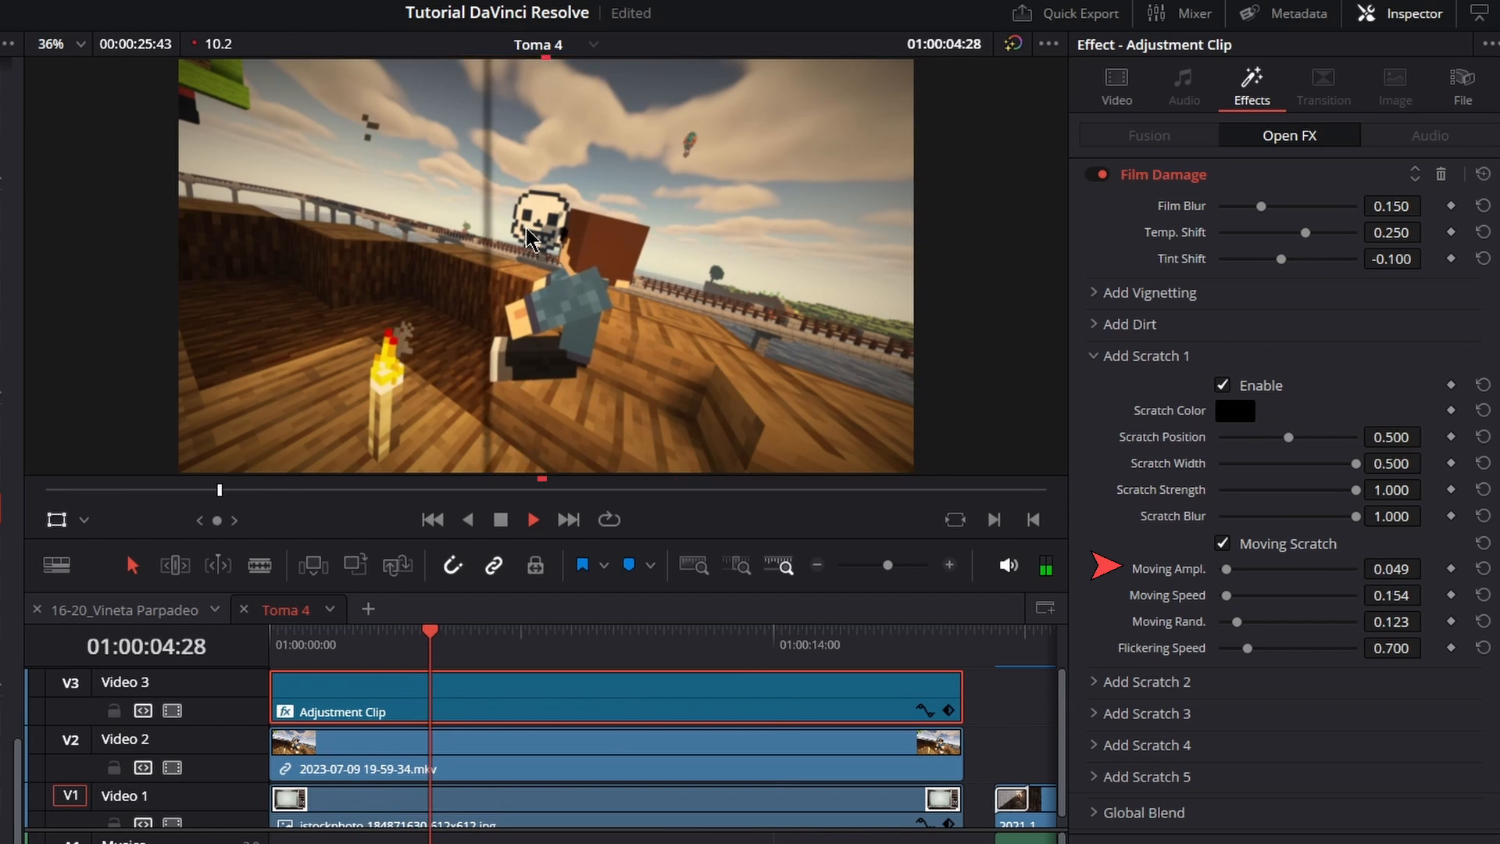
key(space)
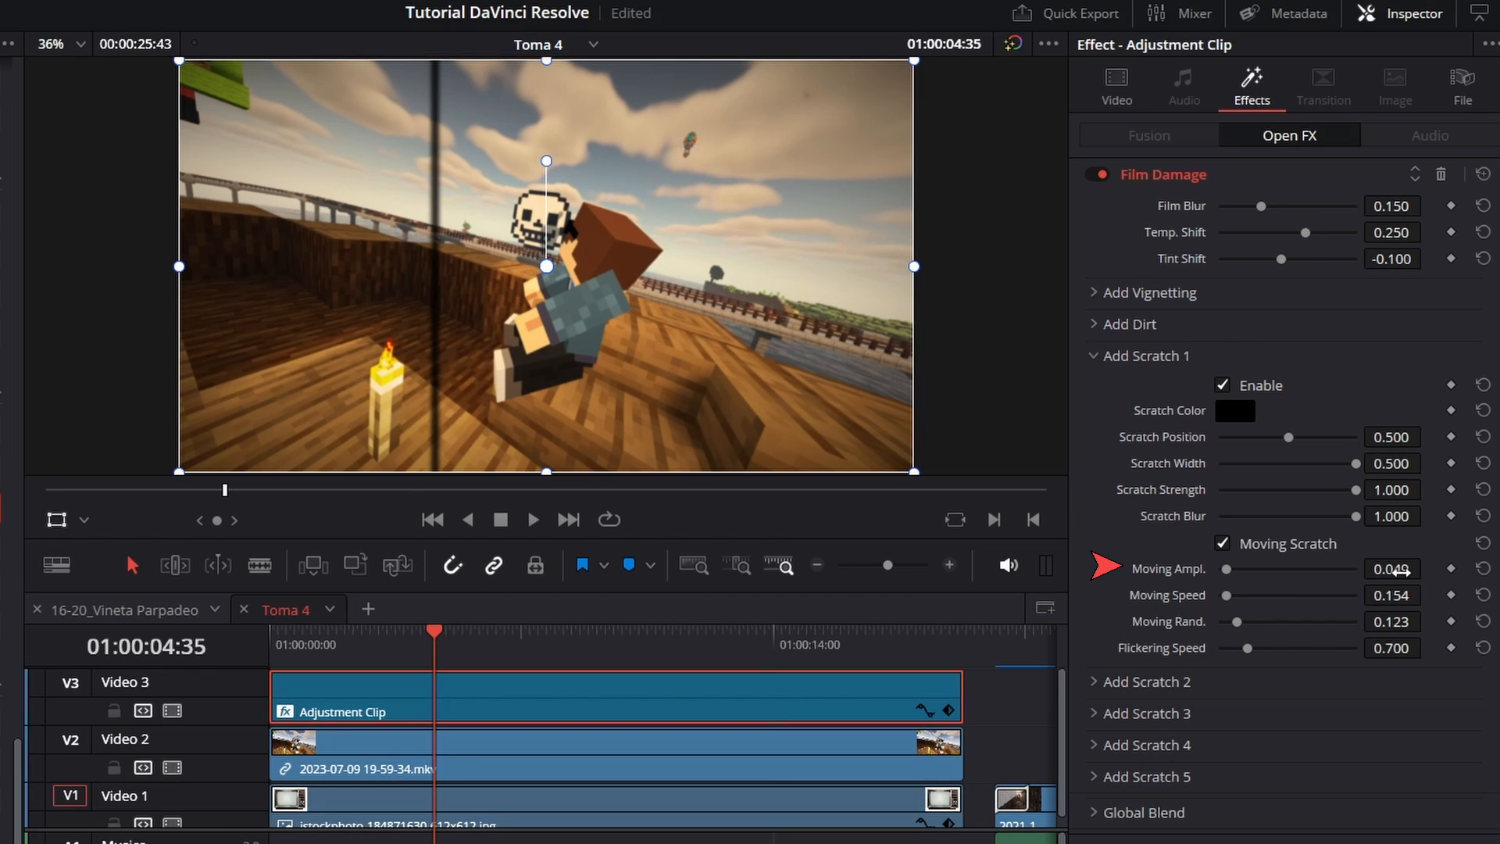
Step: Try a Moving Ampl. of 0.003 on Scratch 1 and play back the clip to check the motion
drag(1392, 569, 1430, 568)
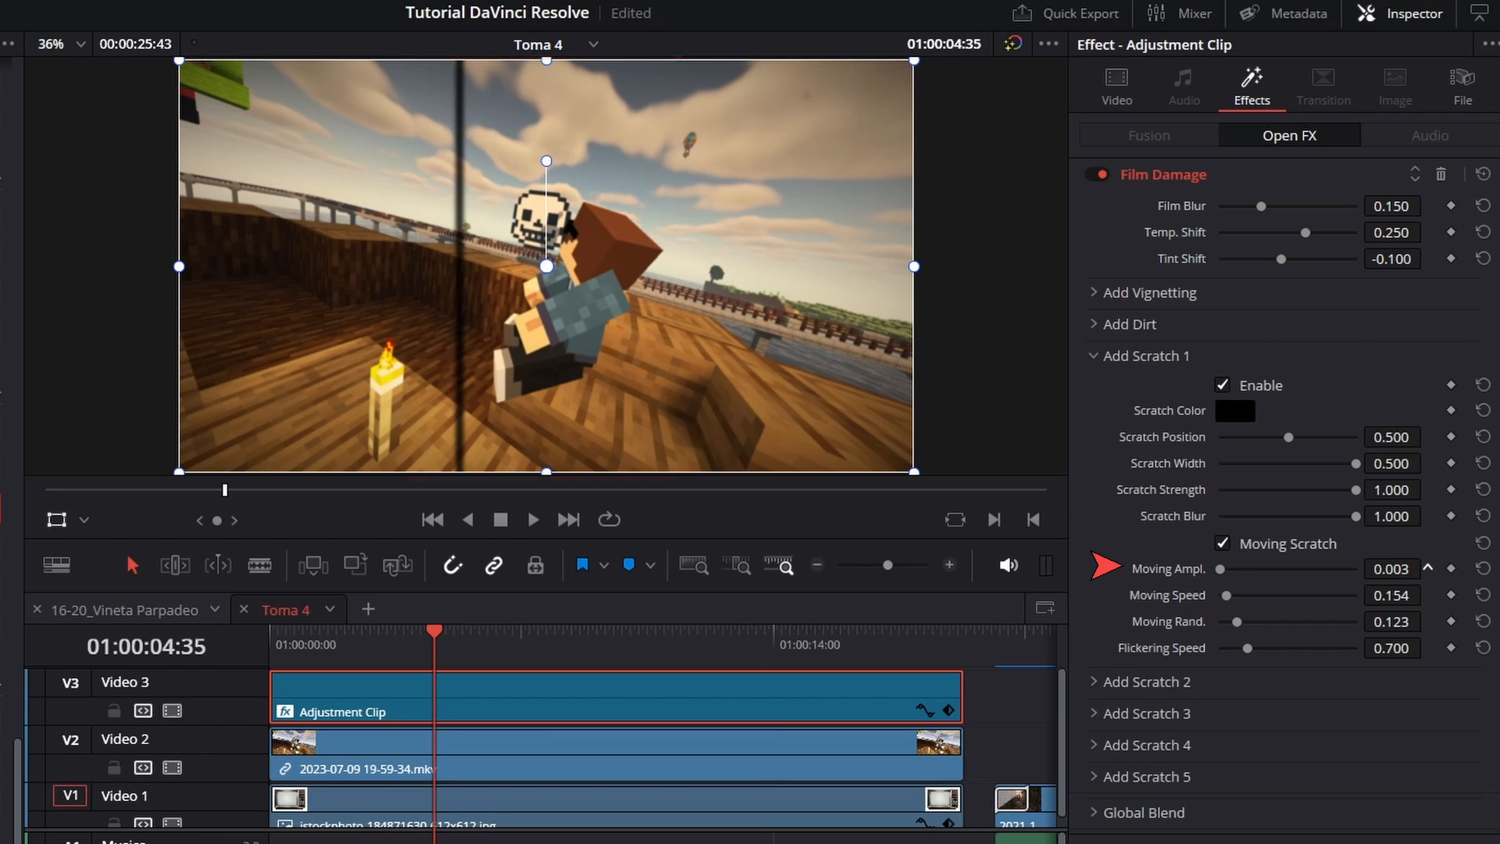
key(space)
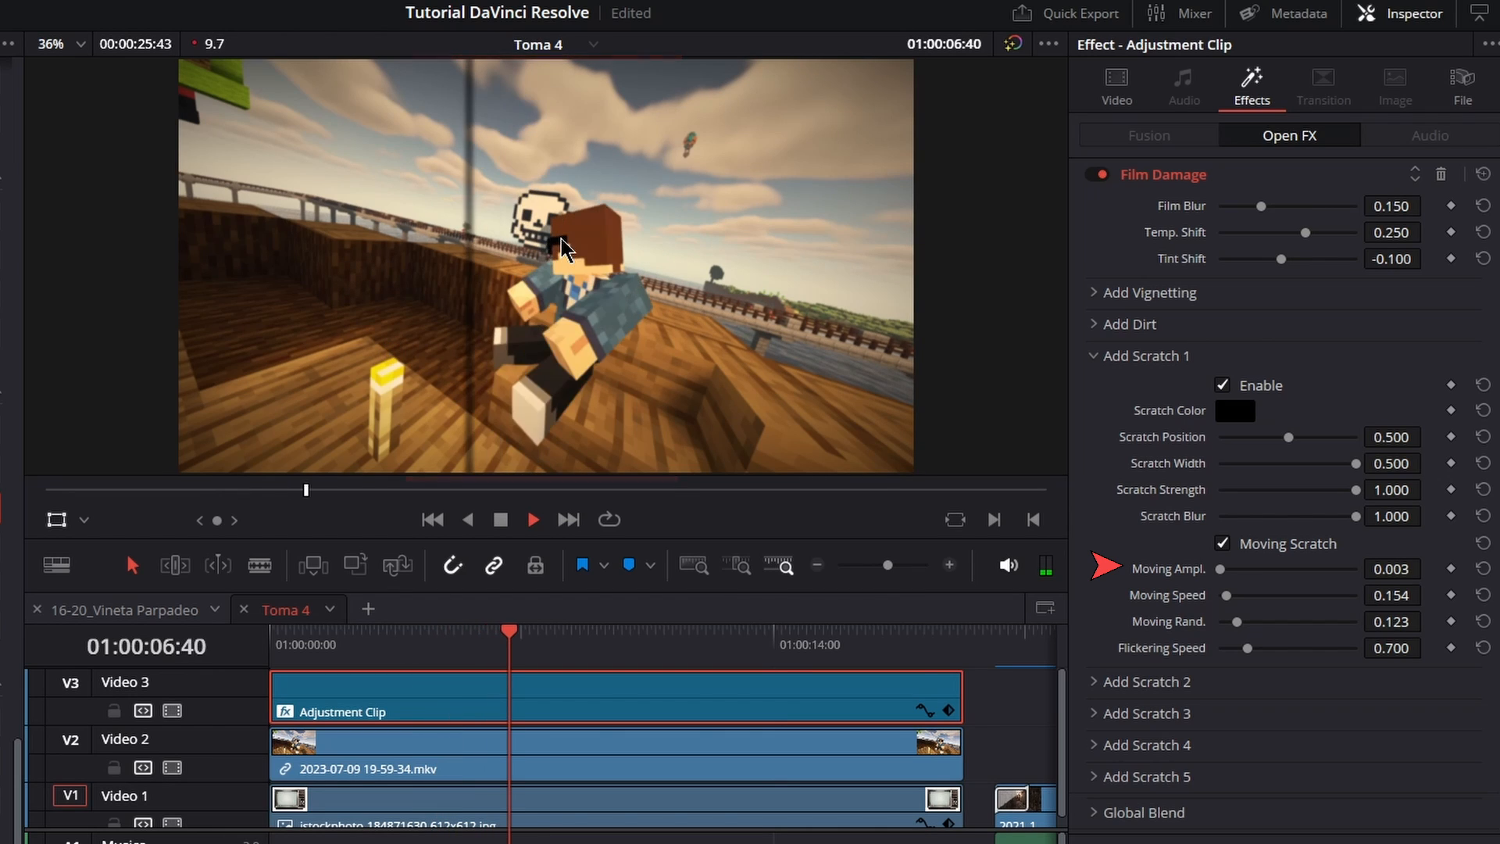
key(space)
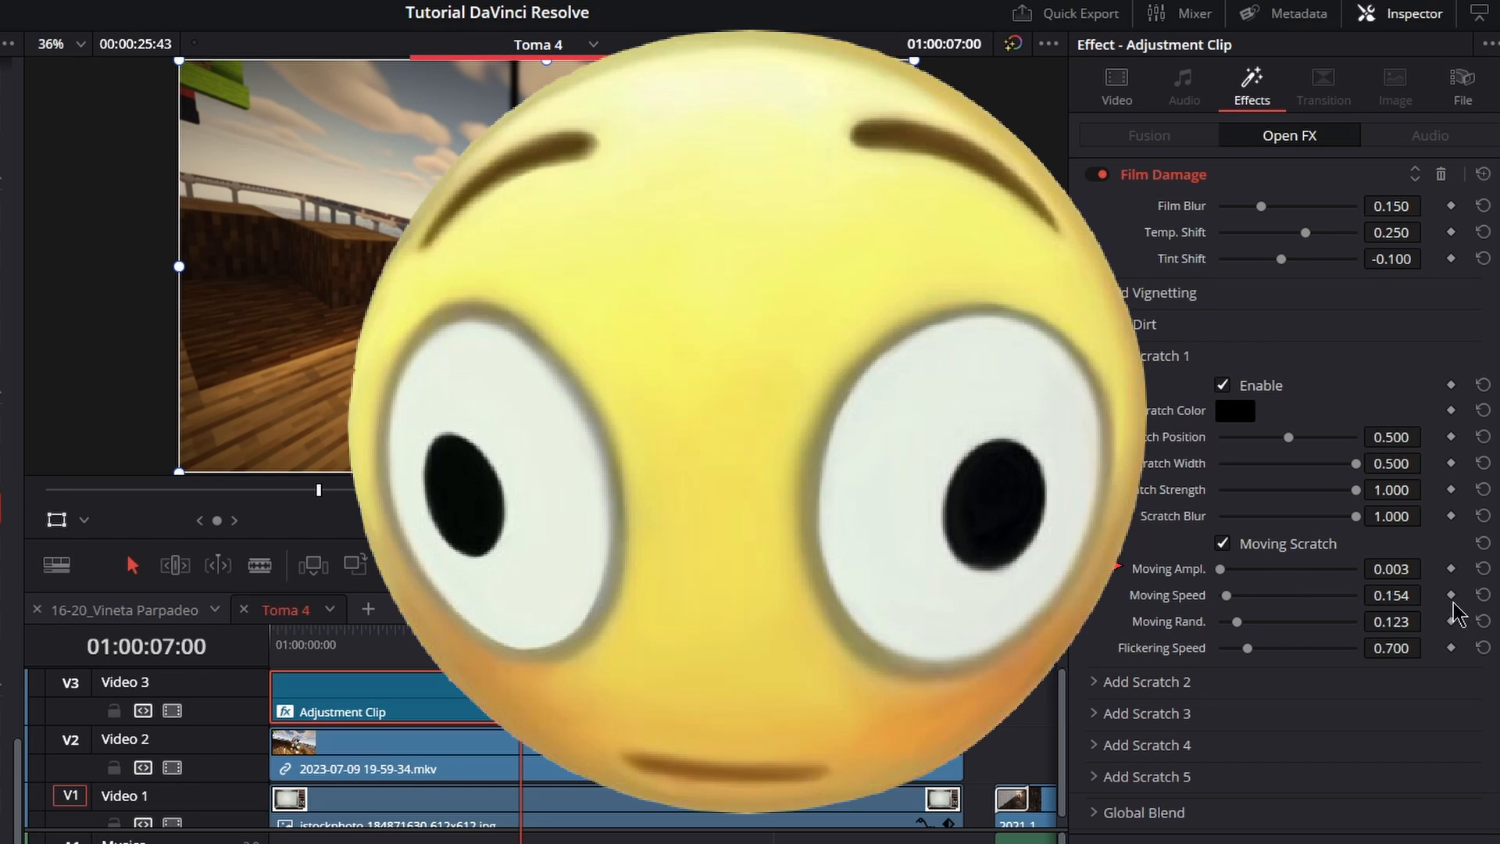
Step: Set Scratch 1's Moving Ampl. and Moving Rand. both to 0.000 and preview the scratch during playback
drag(1392, 569, 1355, 557)
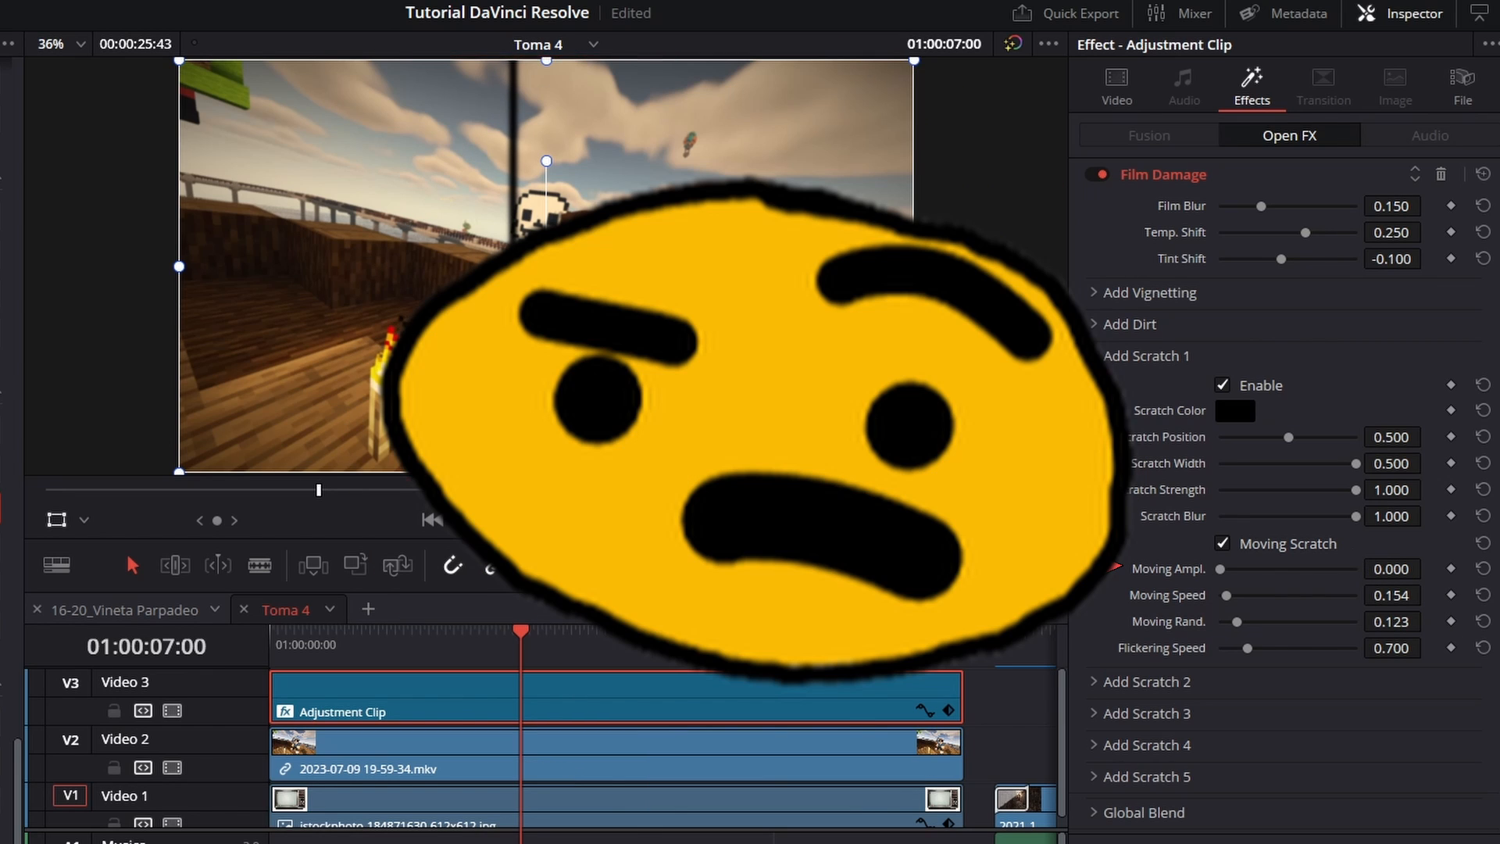
key(space)
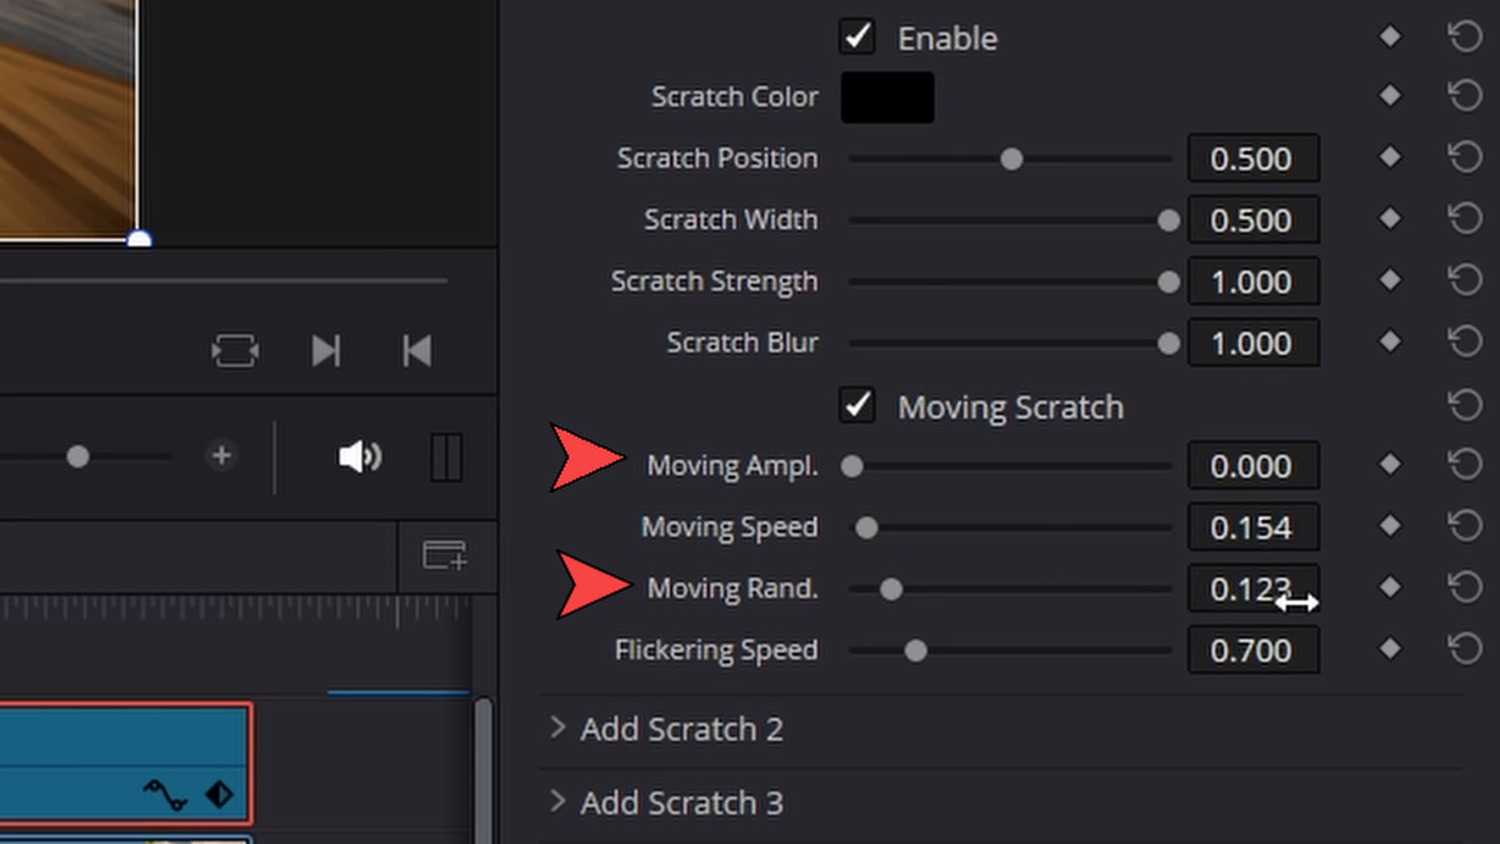
drag(1299, 603, 1243, 603)
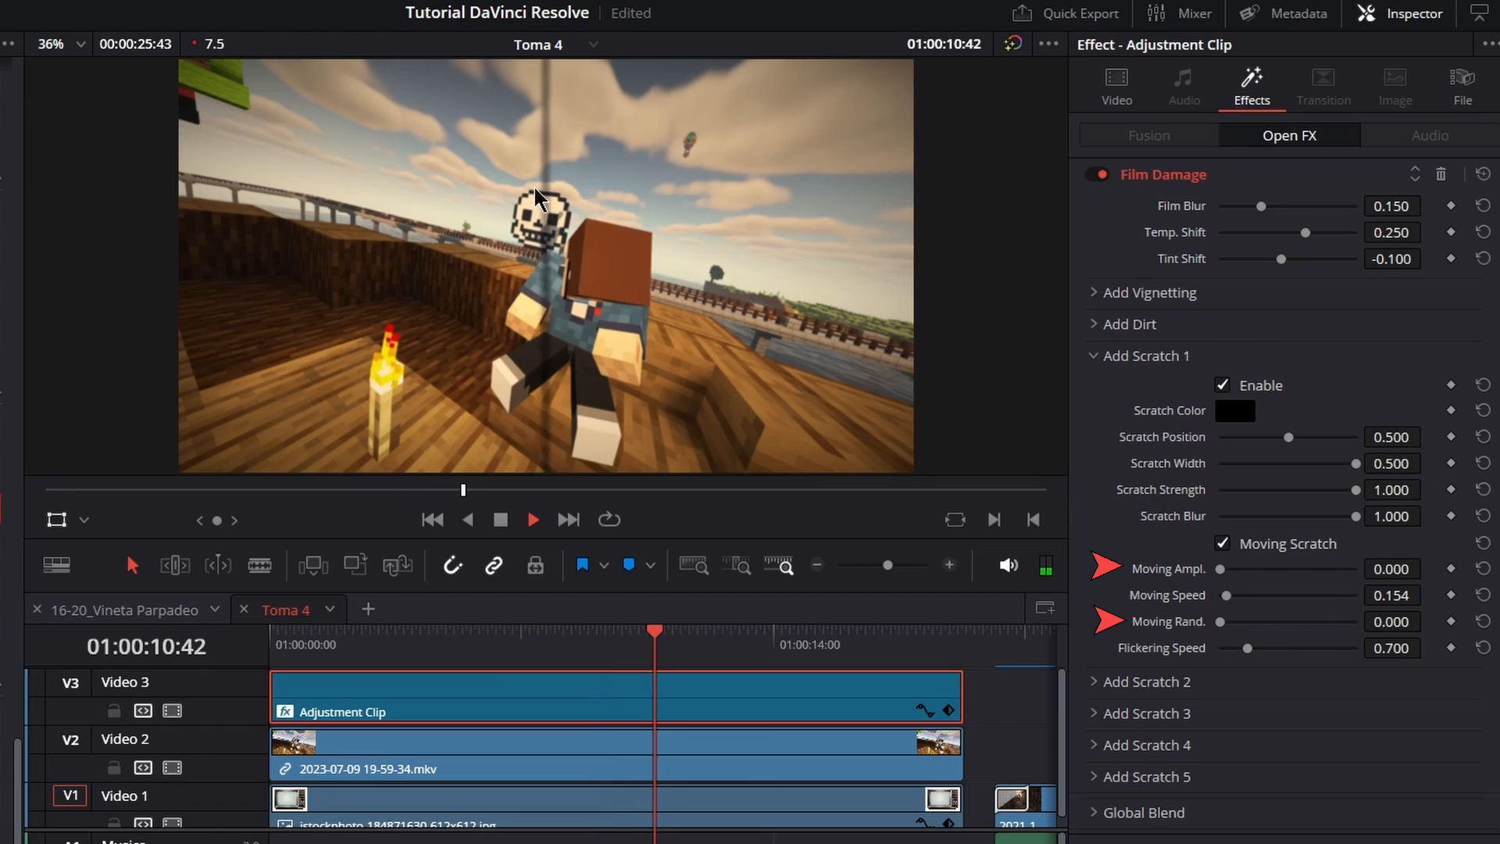
Step: Stop playback, then raise Scratch 1's Moving Ampl. to 0.059 and its Moving Speed to 2.306
key(space)
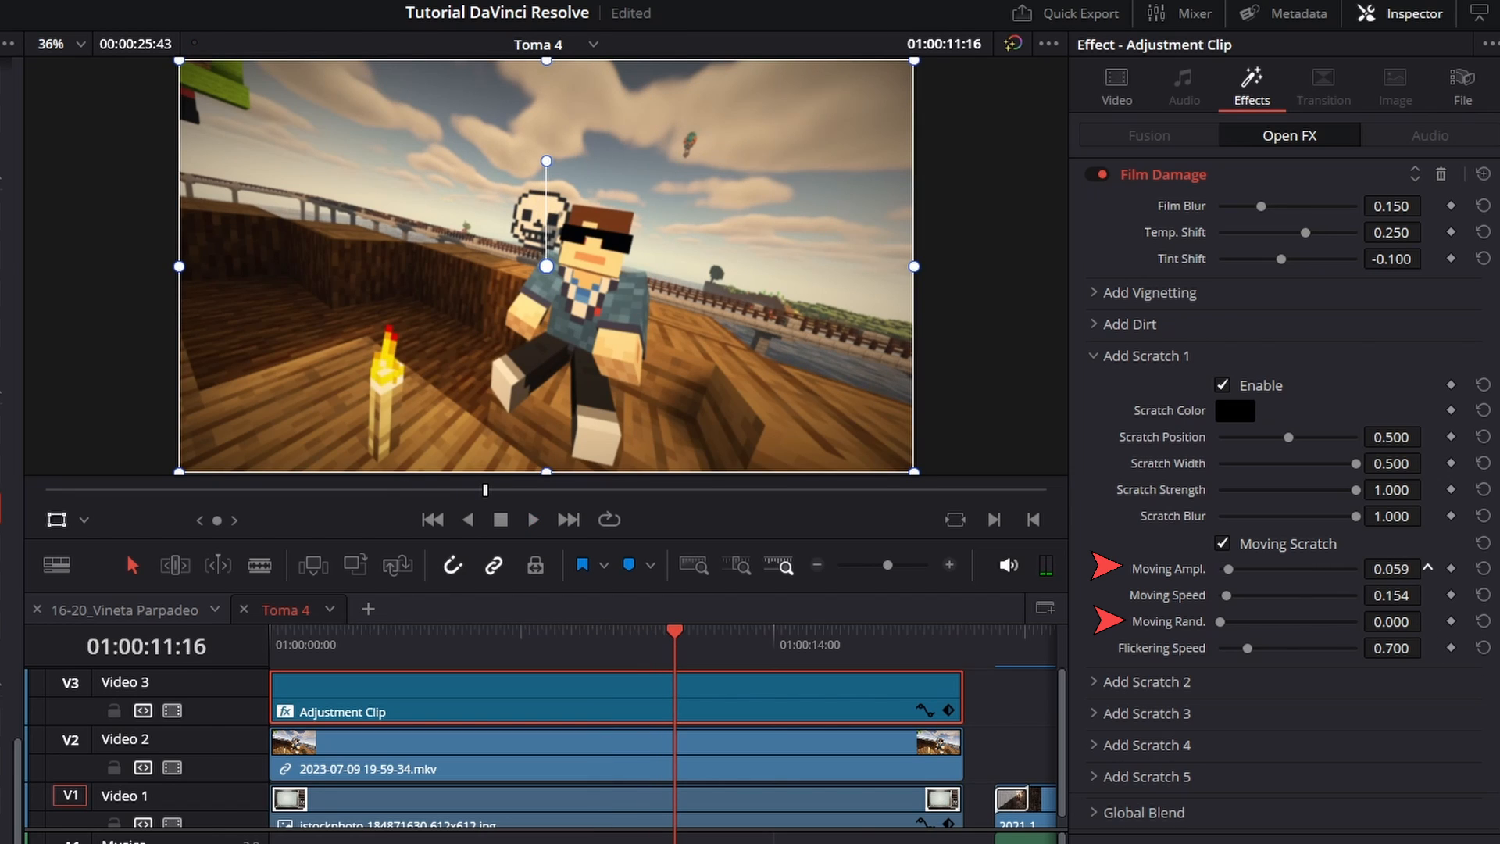
click(508, 641)
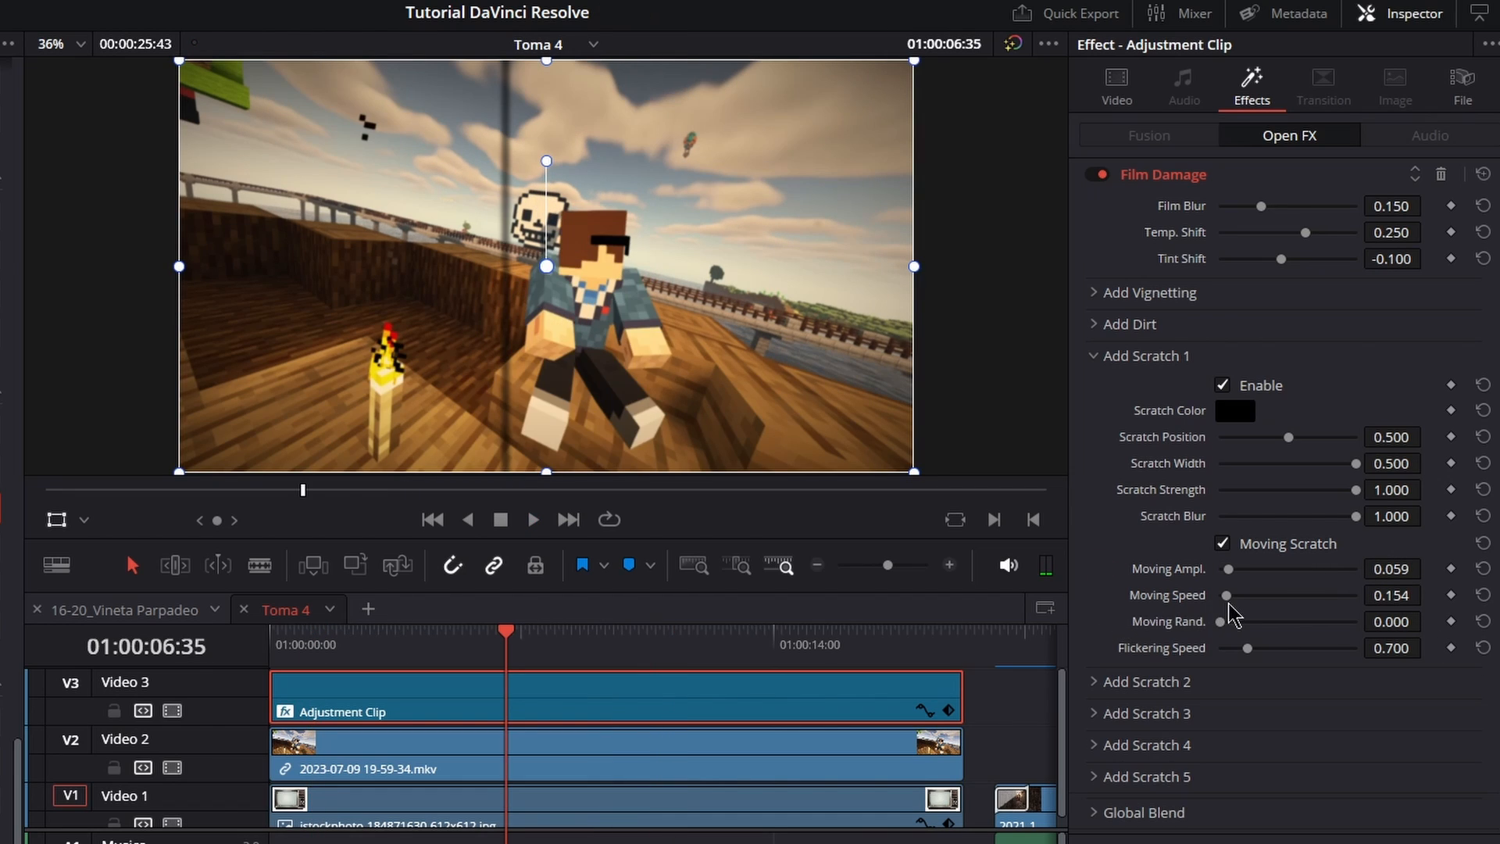
drag(1225, 598, 1312, 607)
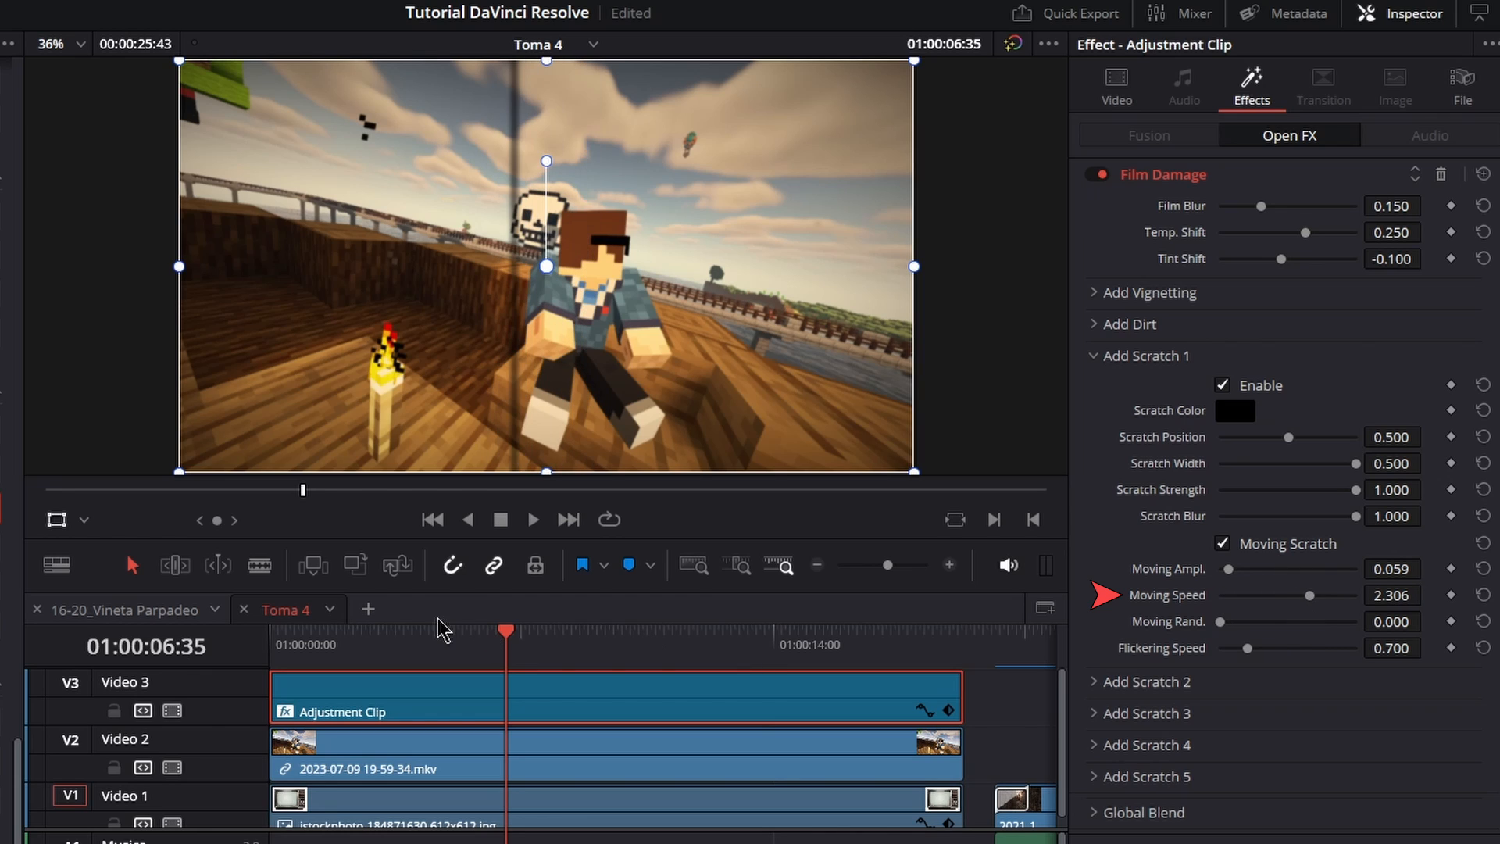
Step: Lower Scratch 1's Moving Speed to 0.163 and play back the clip to compare the scratch movement
click(295, 639)
key(space)
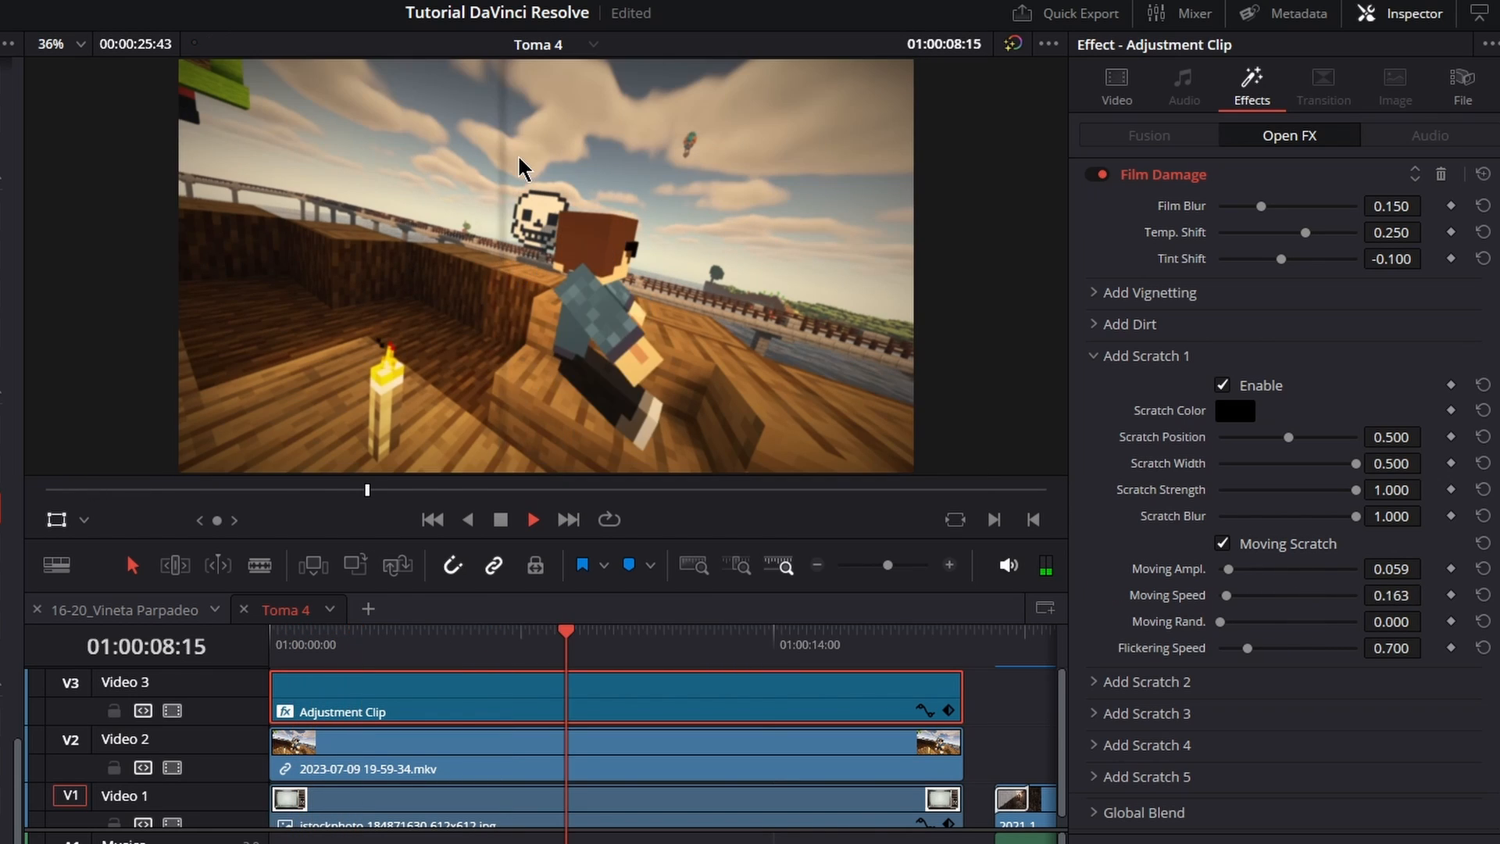
key(space)
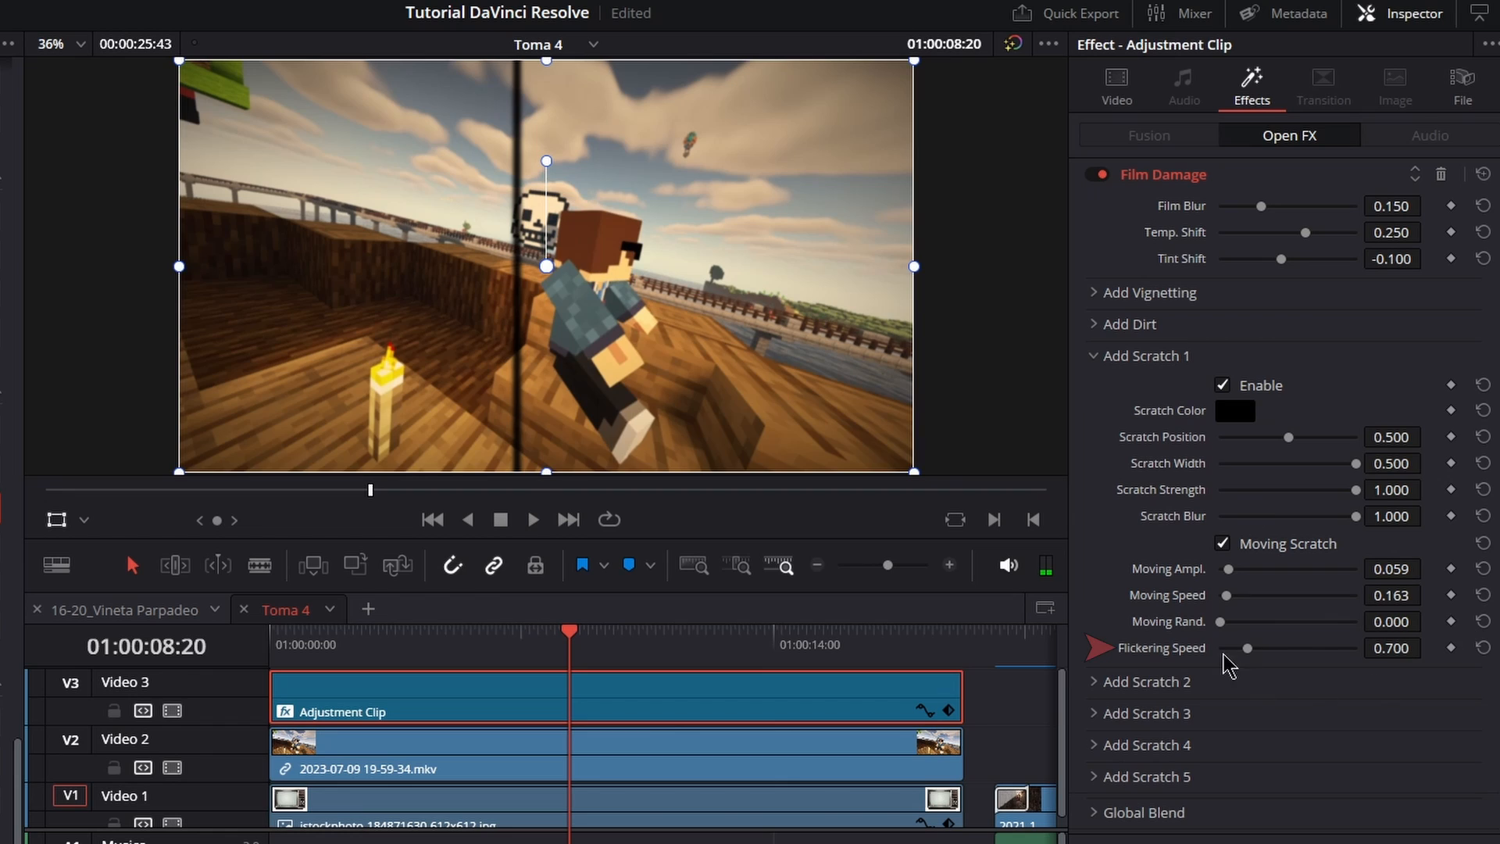
Step: Try a Flickering Speed of 3.500 on Scratch 1 and play back the clip to check the flicker
drag(1271, 655, 1357, 658)
click(455, 643)
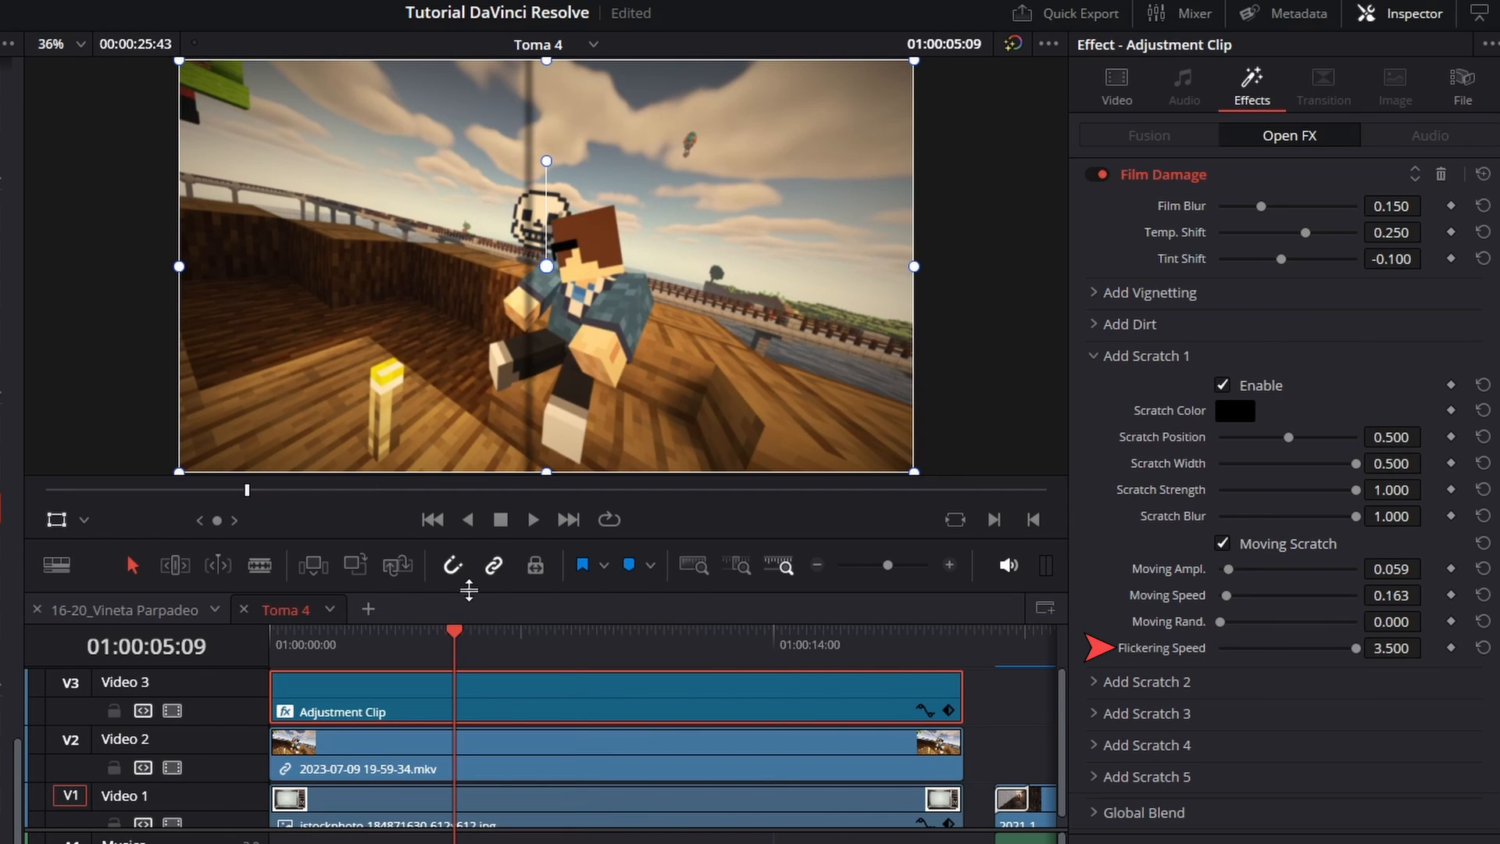
key(space)
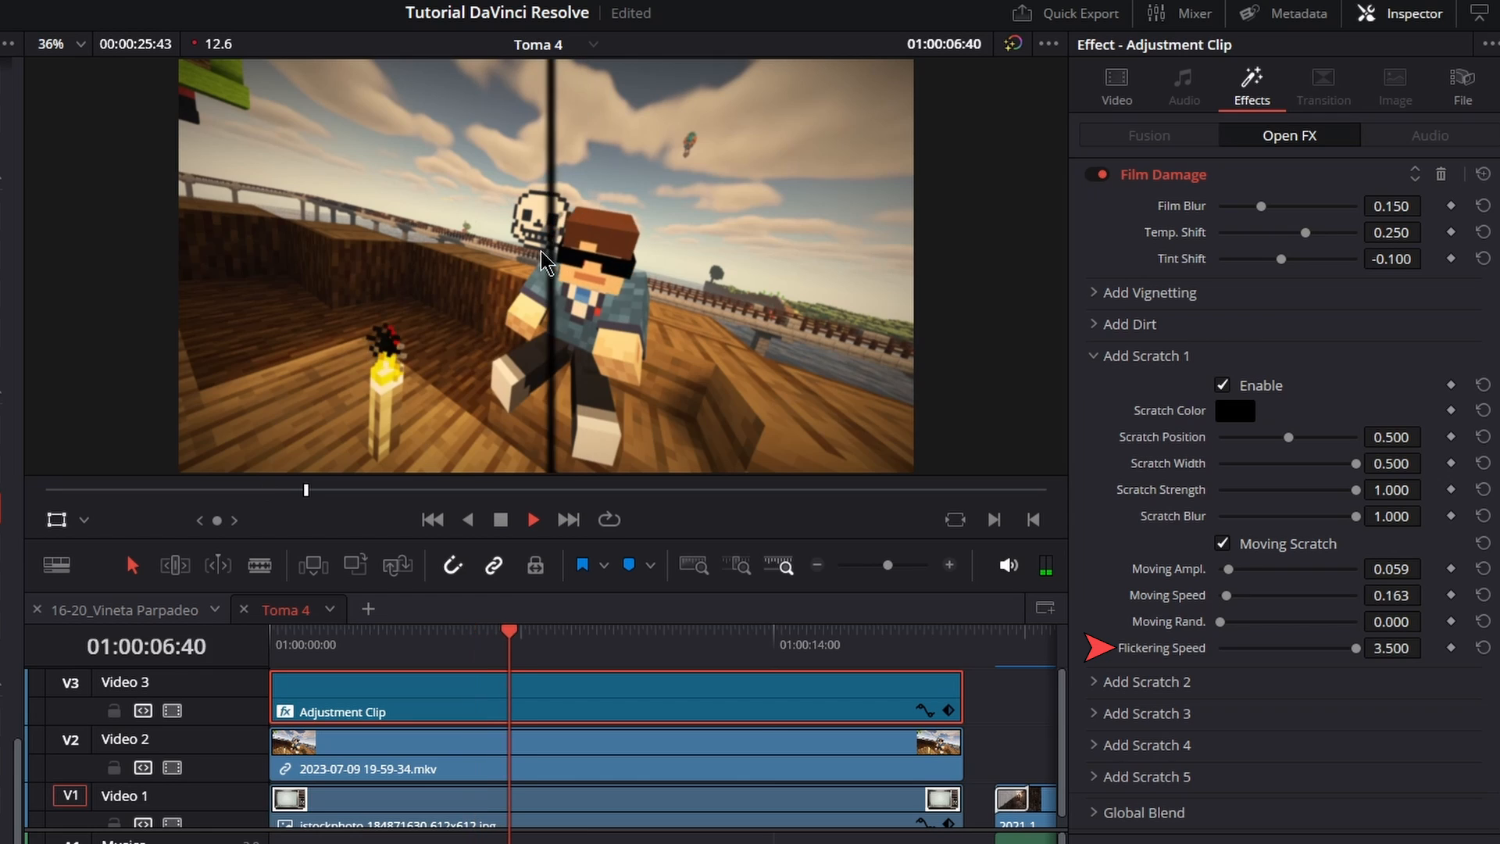
key(space)
Step: Set Scratch 1's Flickering Speed to 0.245 and preview the slower flicker during playback
drag(1356, 648, 1229, 655)
click(443, 642)
key(space)
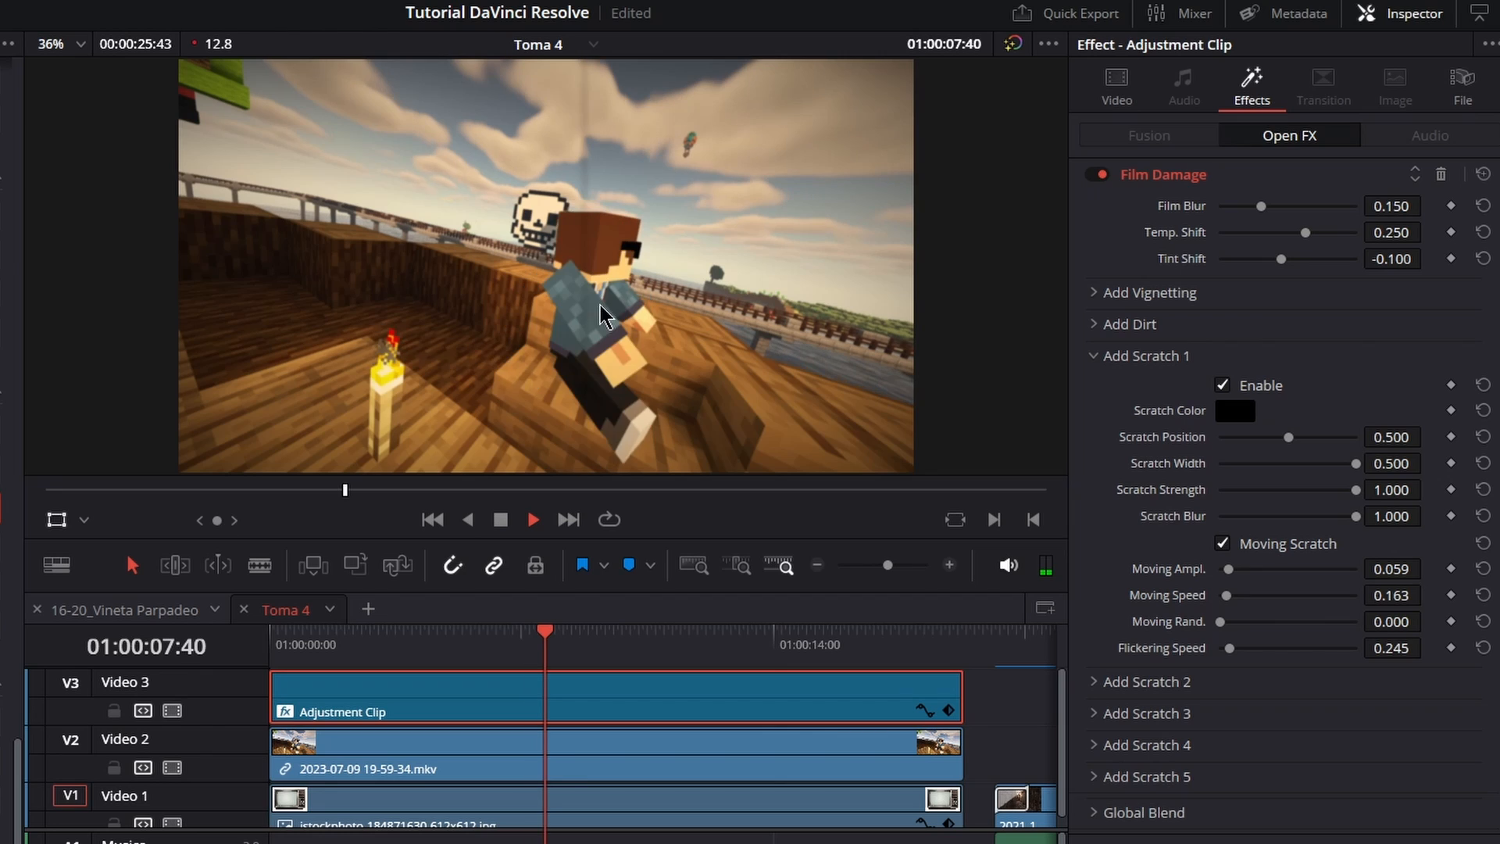
key(space)
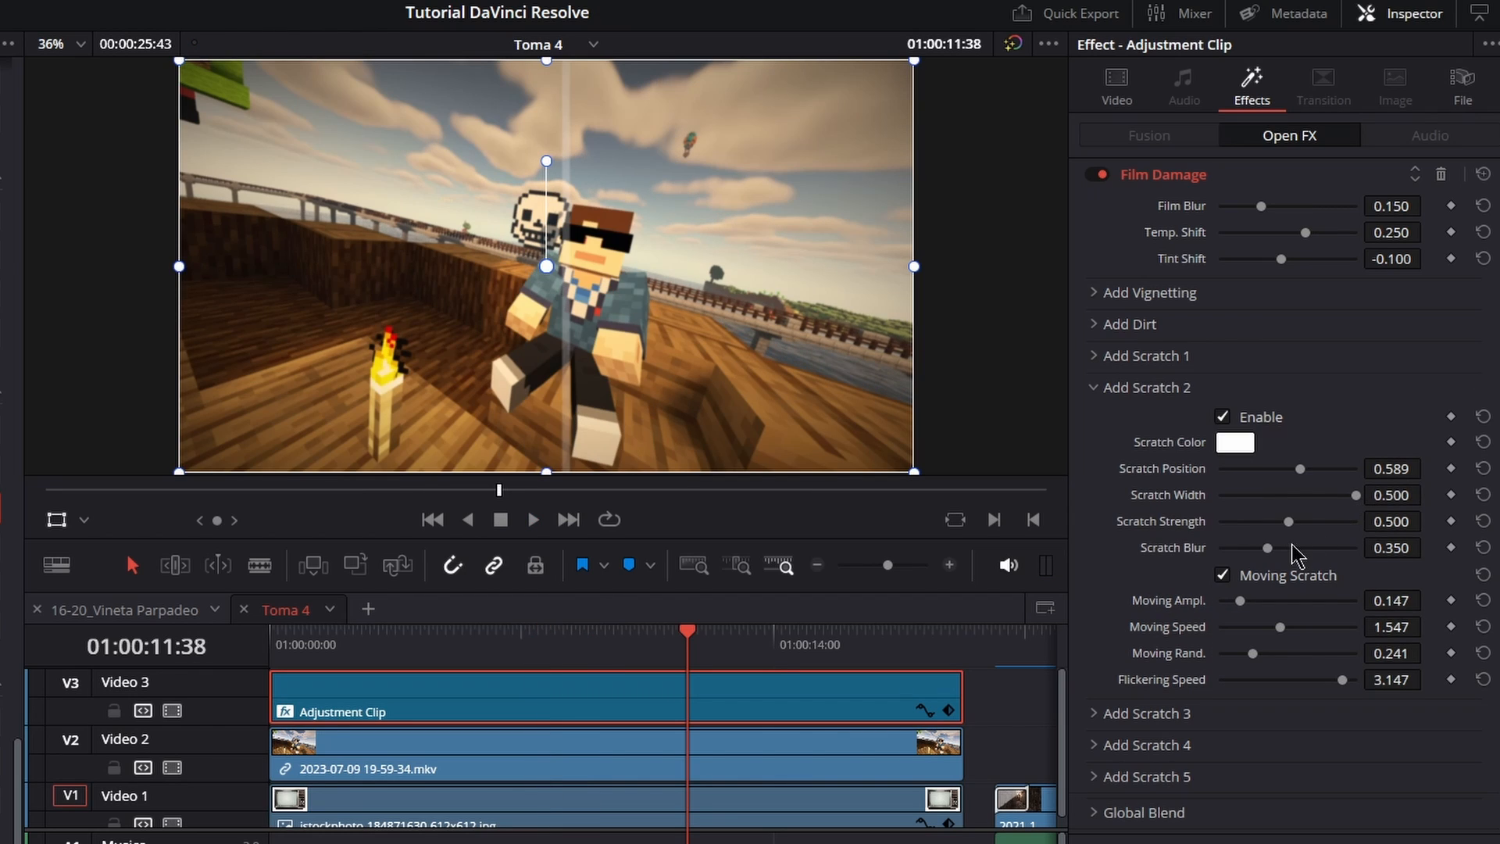
Step: Set Scratch 2's Scratch Blur to 0.659, Scratch Width to 0.140 and Scratch Strength to 0.946, then collapse its settings
click(1307, 548)
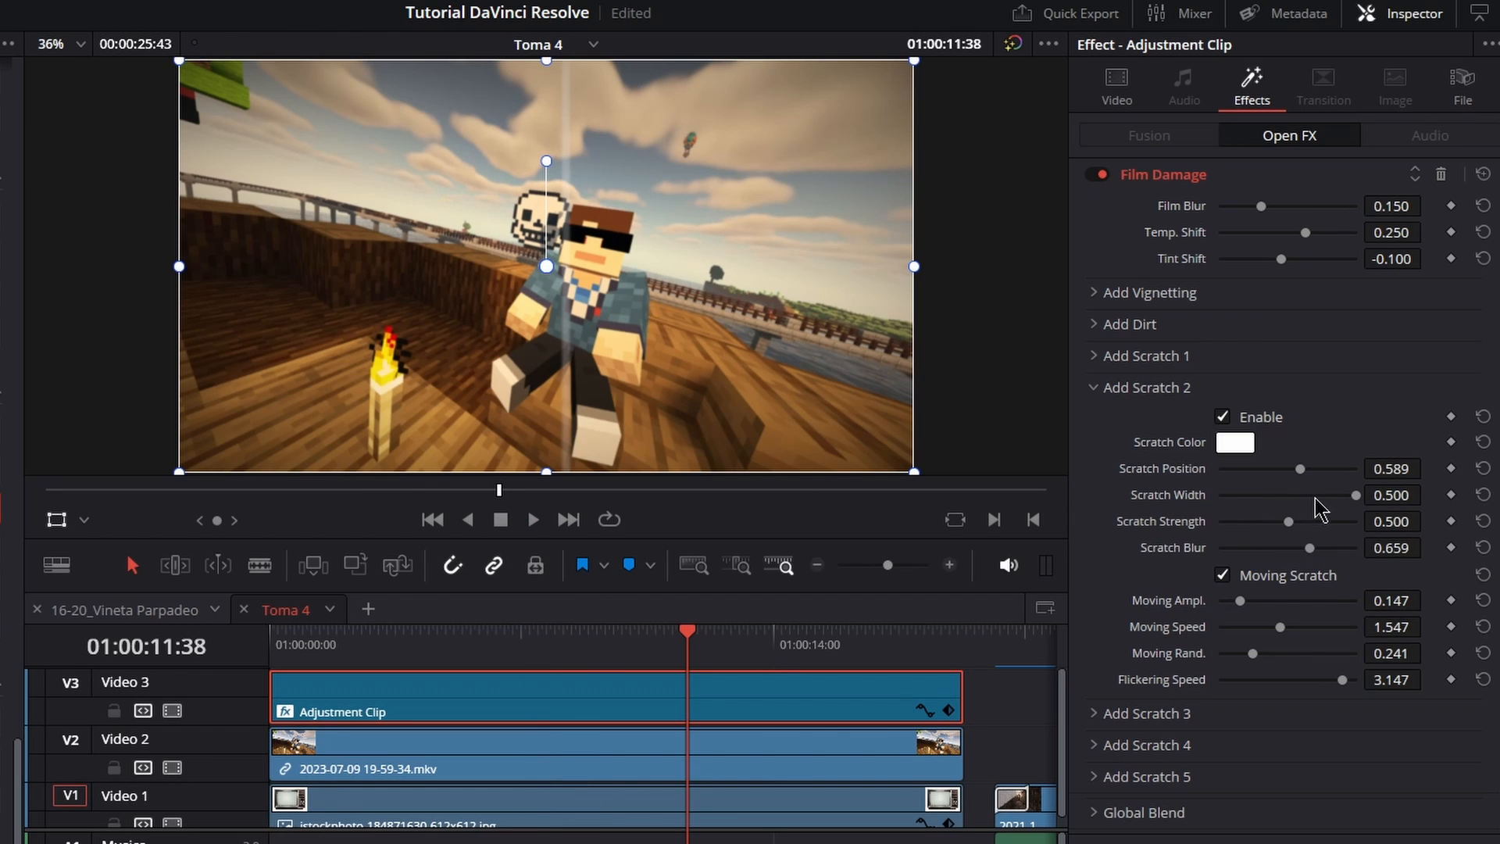
drag(1316, 500, 1257, 497)
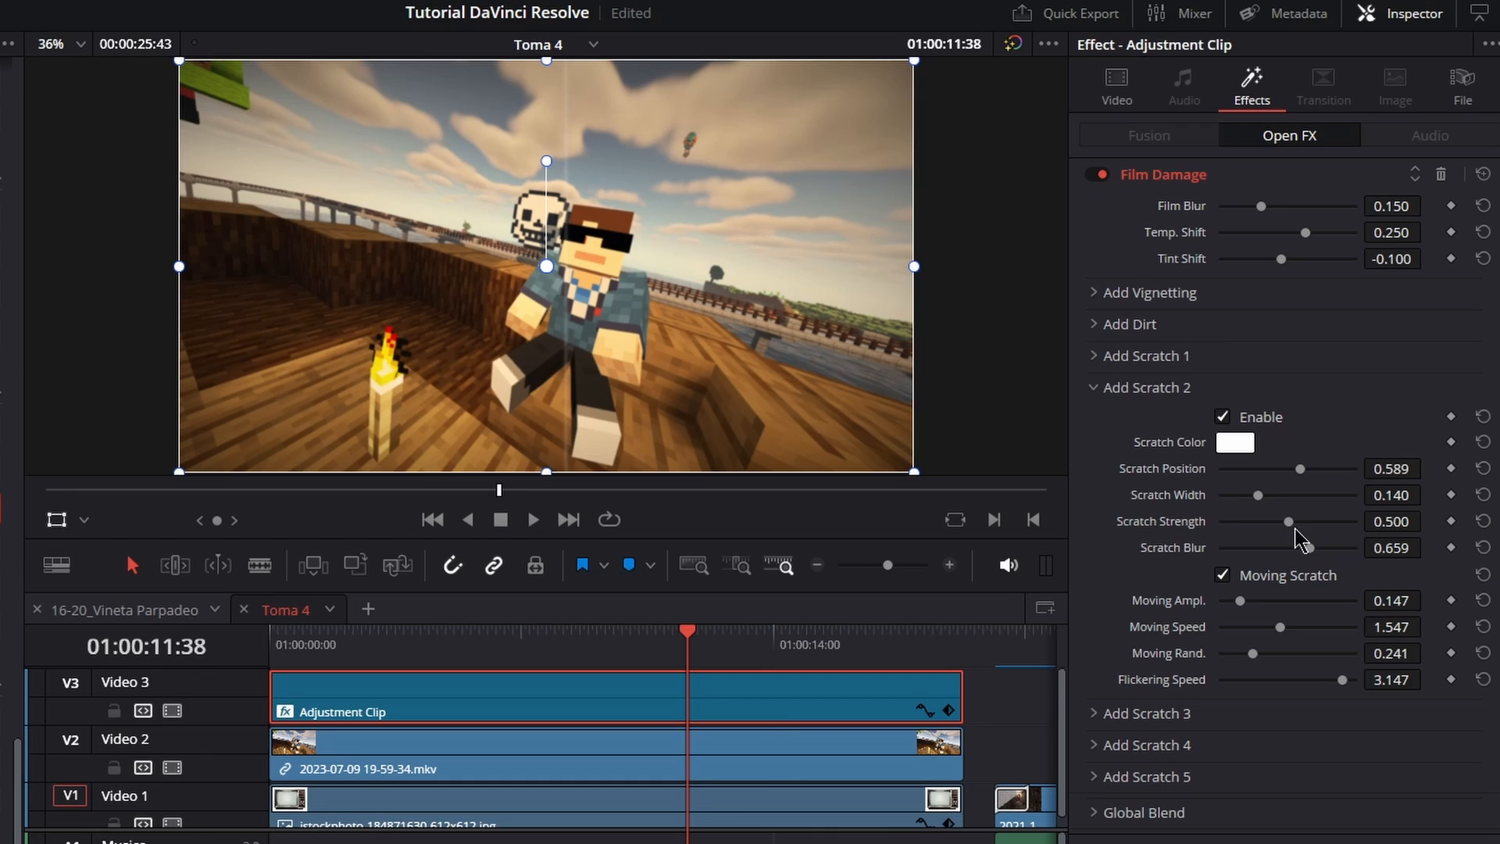
drag(1338, 522, 1350, 521)
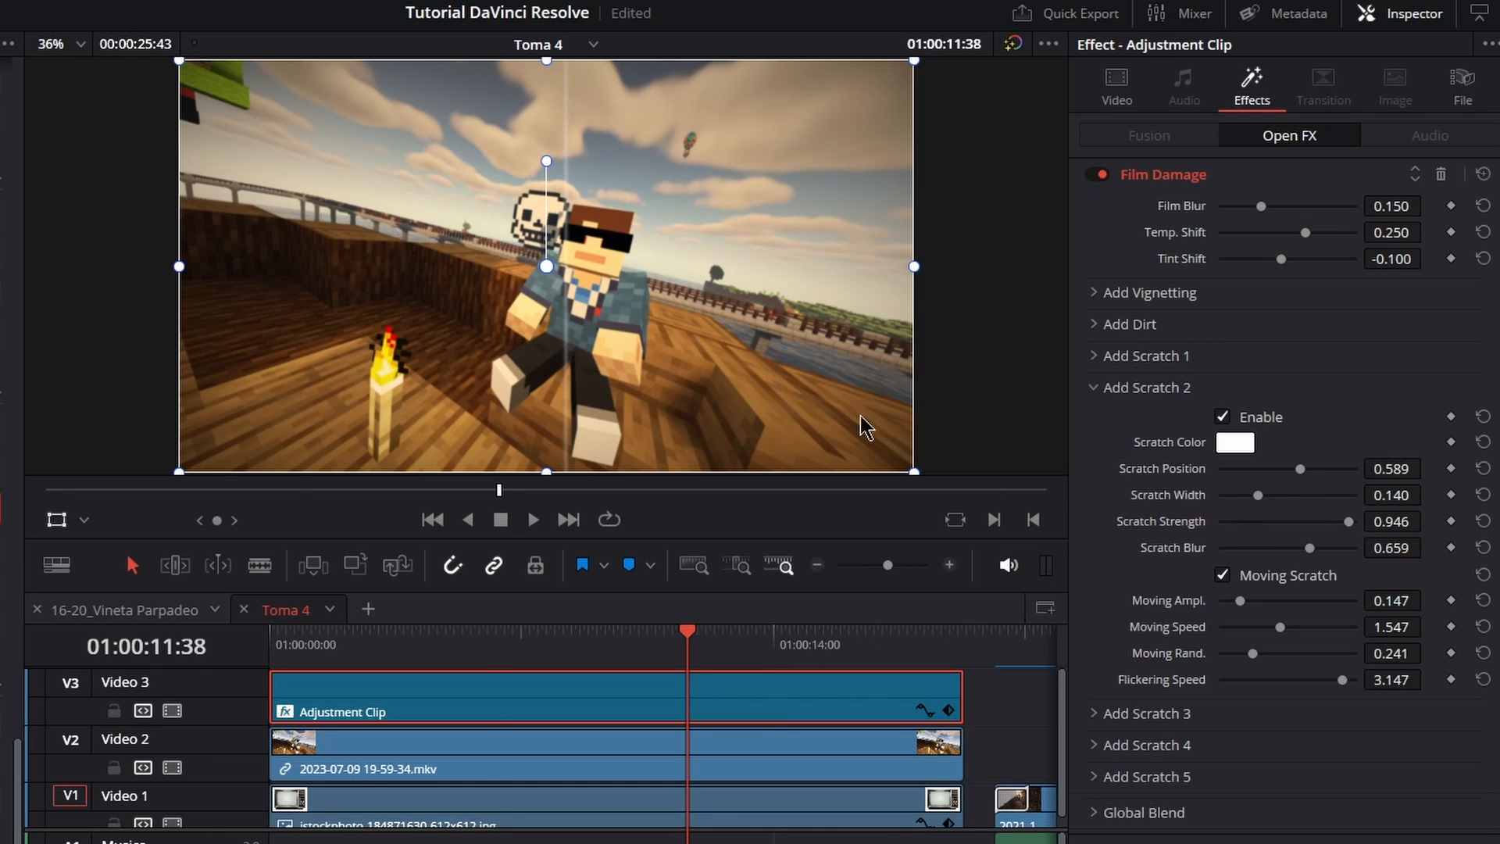
click(1123, 384)
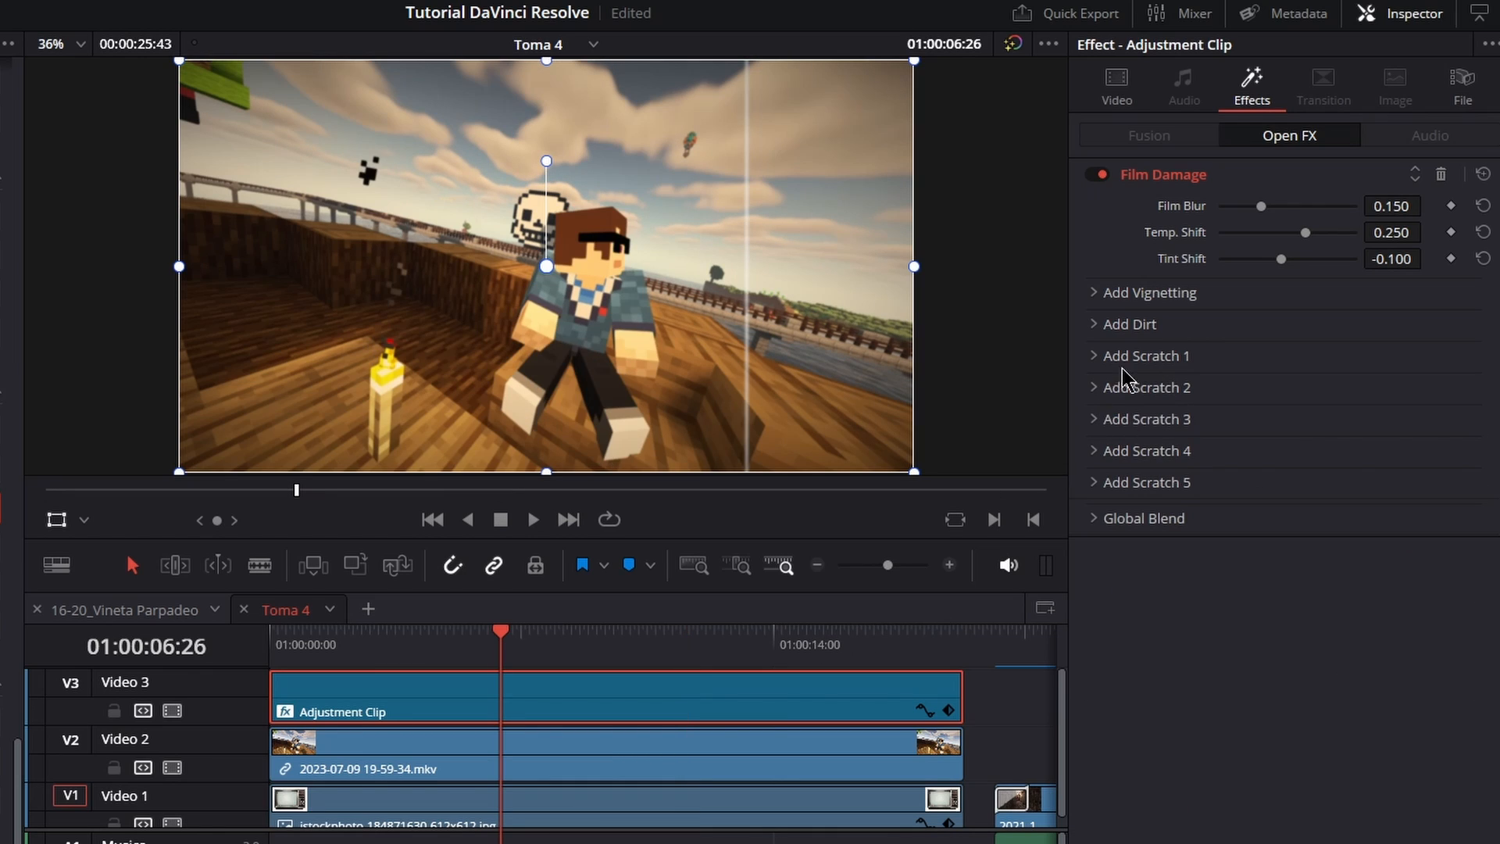
Step: Preview the clip with Film Damage fully blended, then try a Global Blend of 0.000 and an intermediate amount
click(1098, 528)
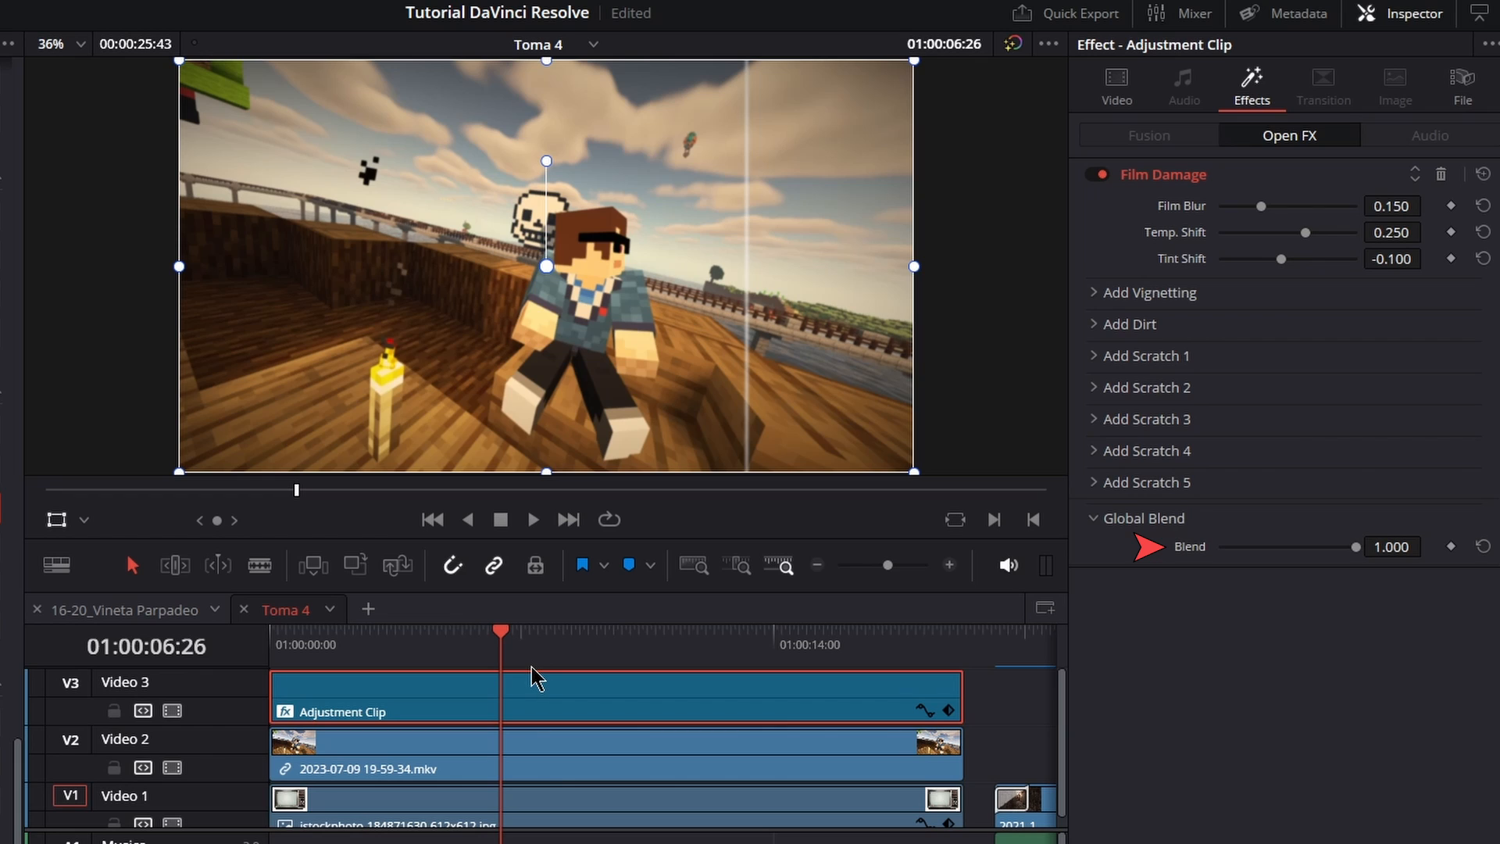
key(space)
key(space)
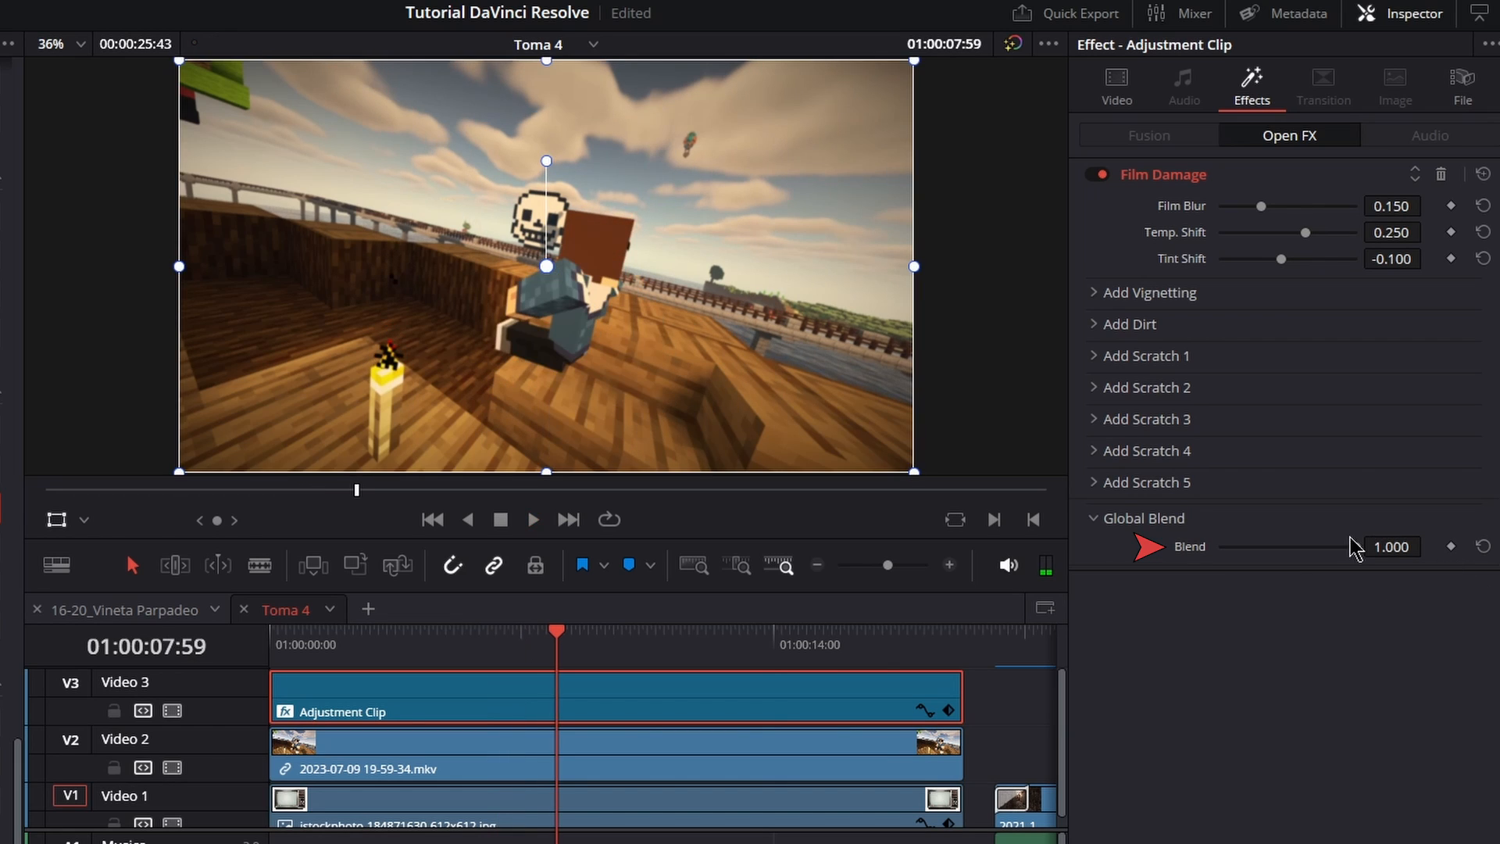
drag(1350, 542, 1395, 560)
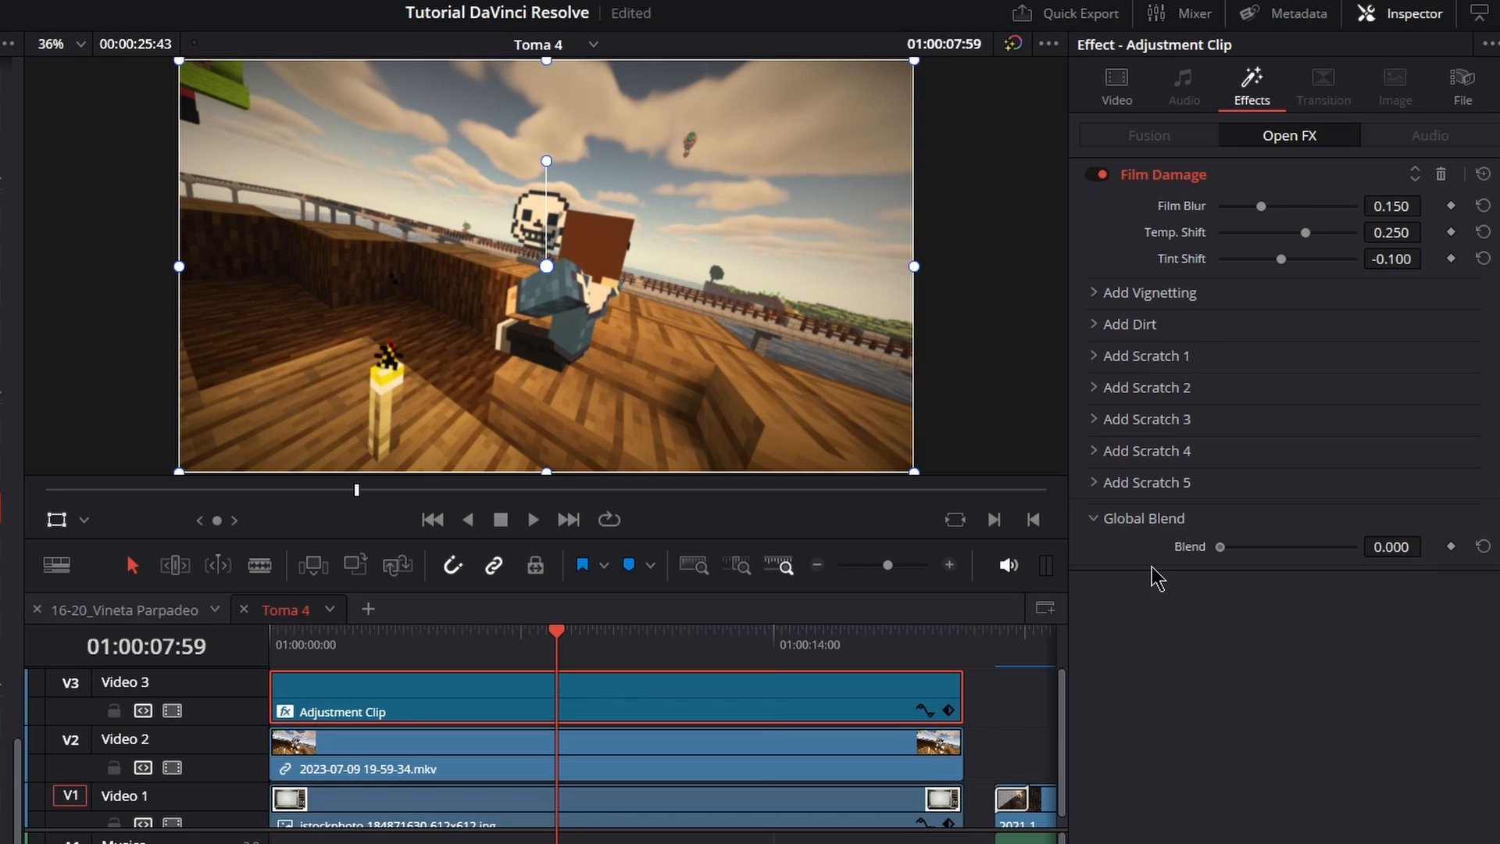
drag(1365, 569, 1293, 564)
click(326, 645)
key(space)
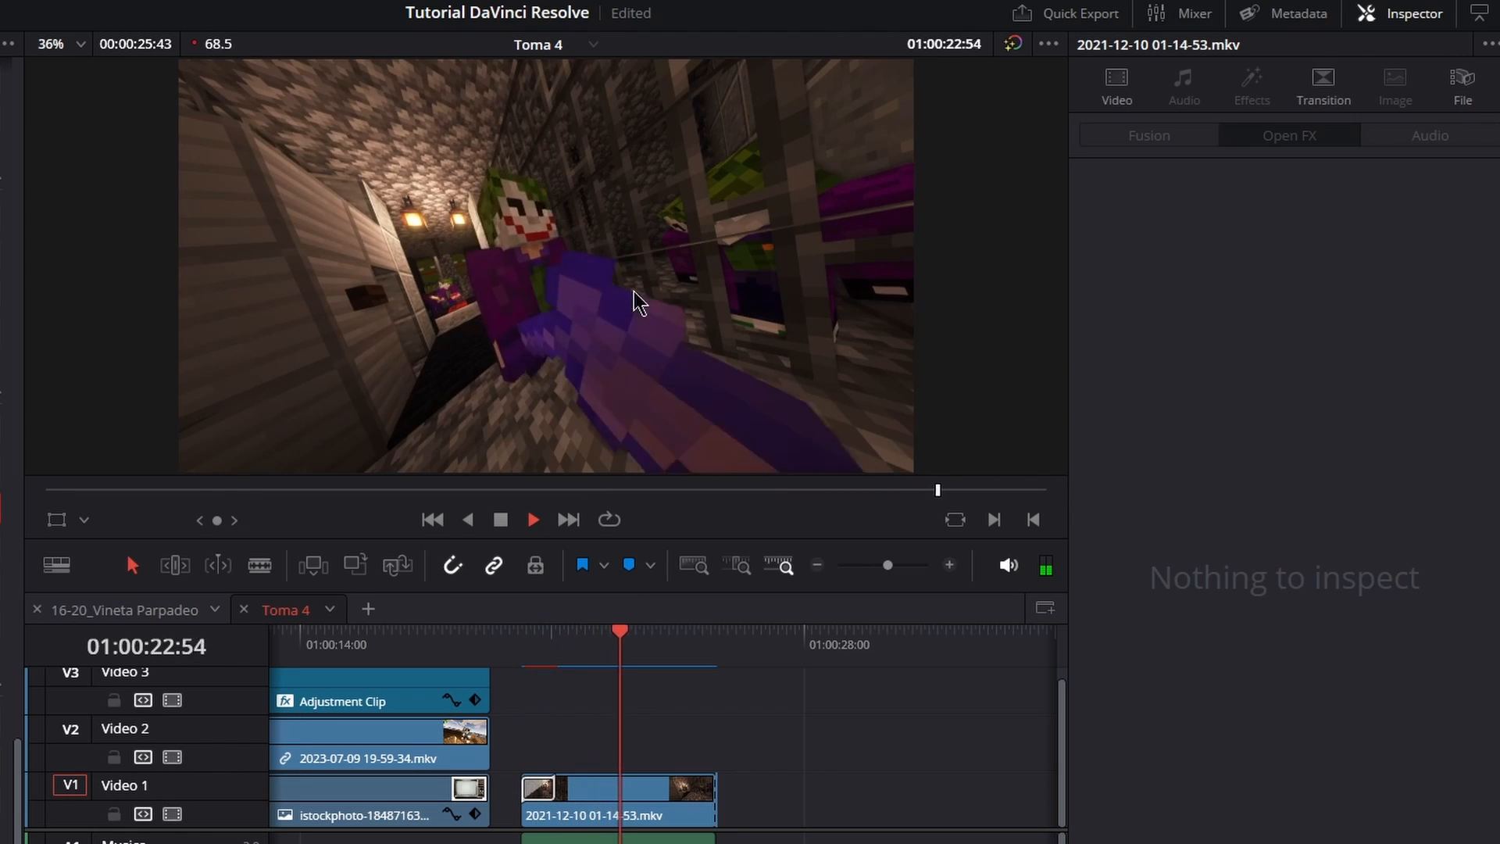
key(space)
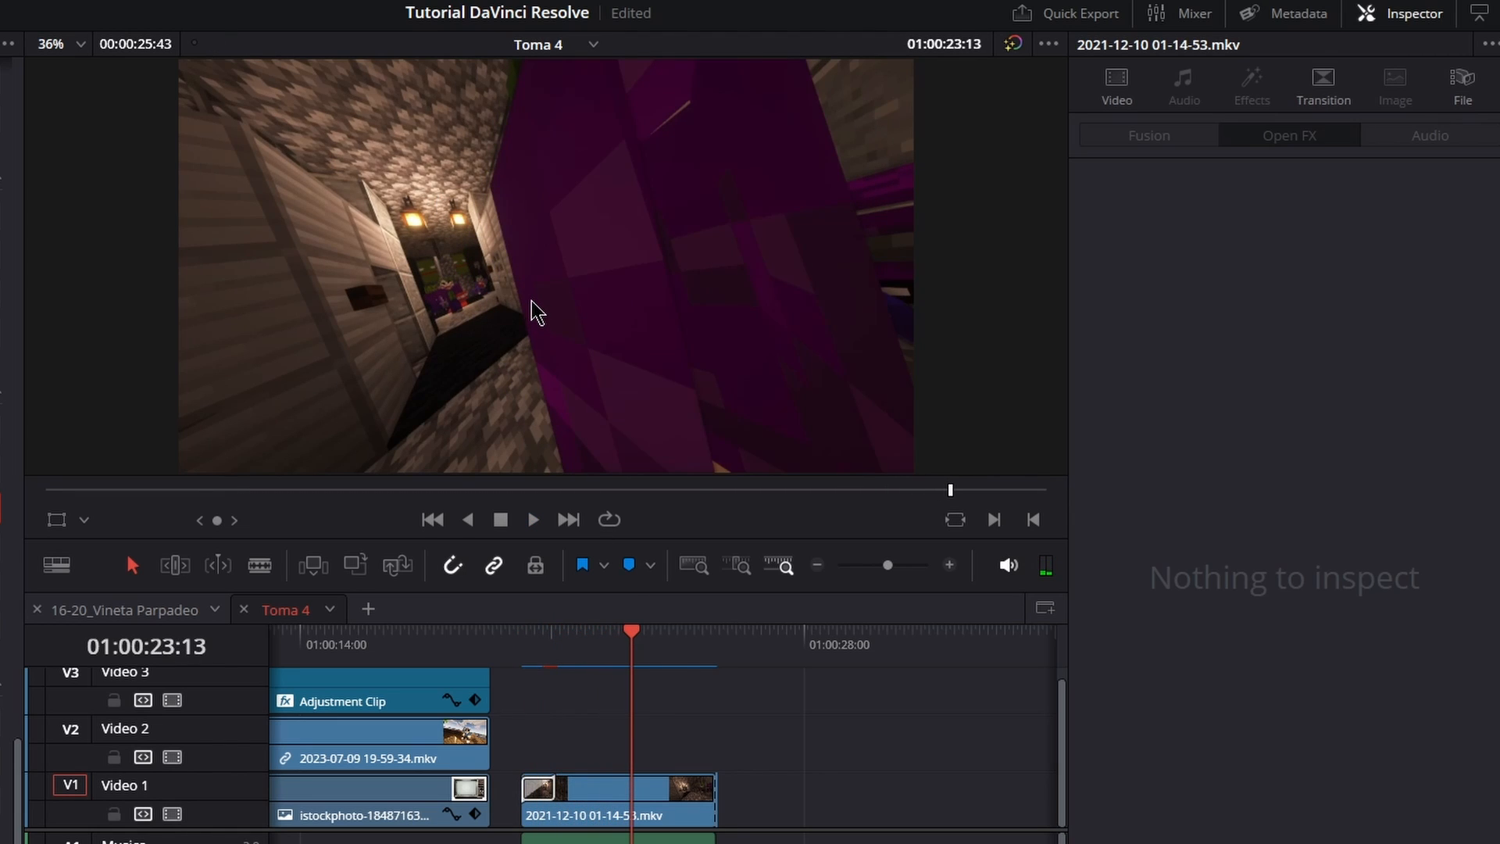
click(611, 646)
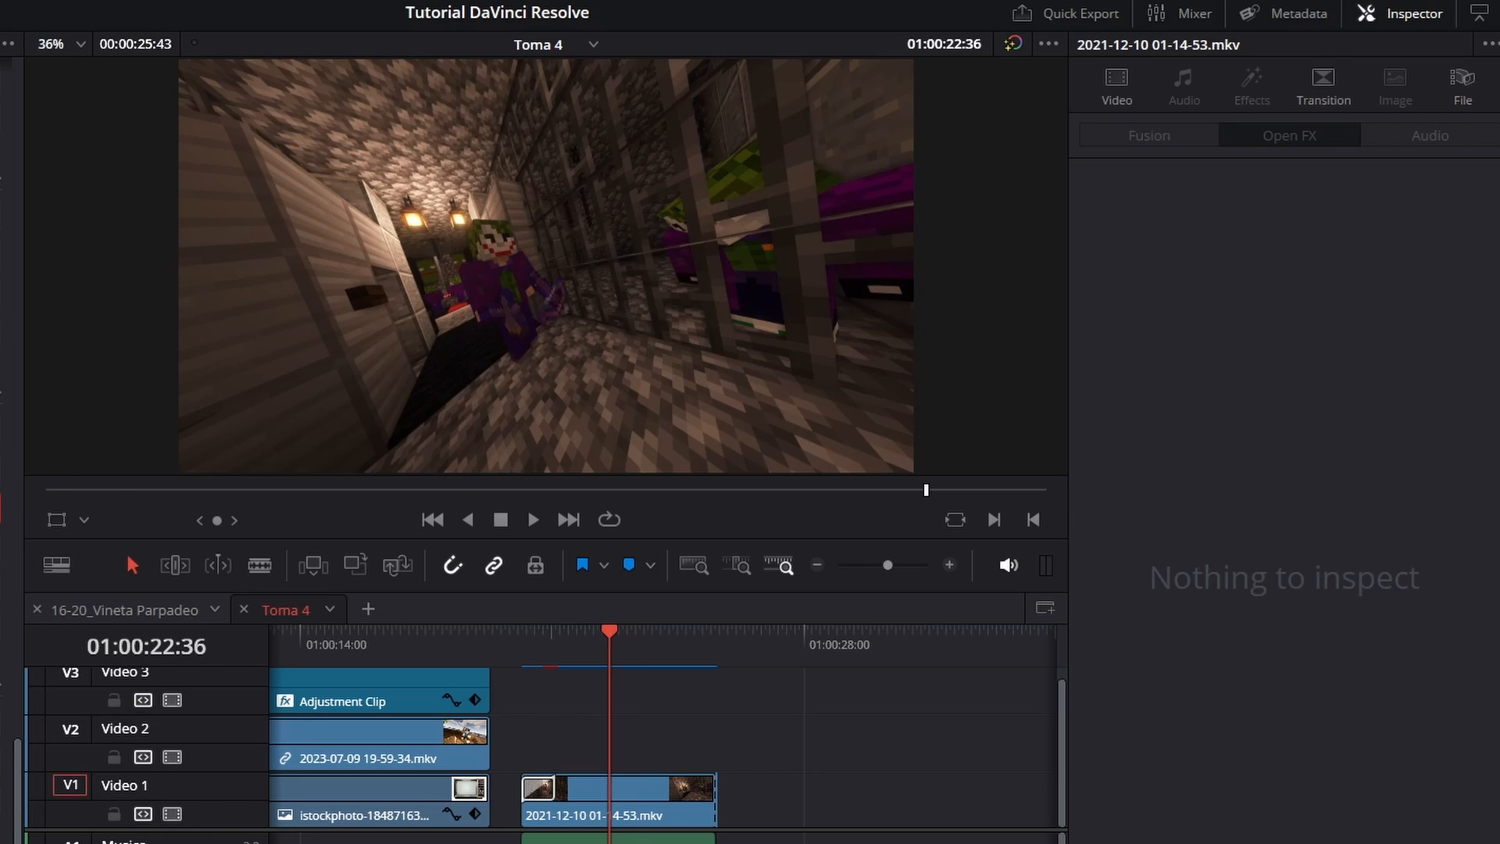
drag(12, 469, 650, 787)
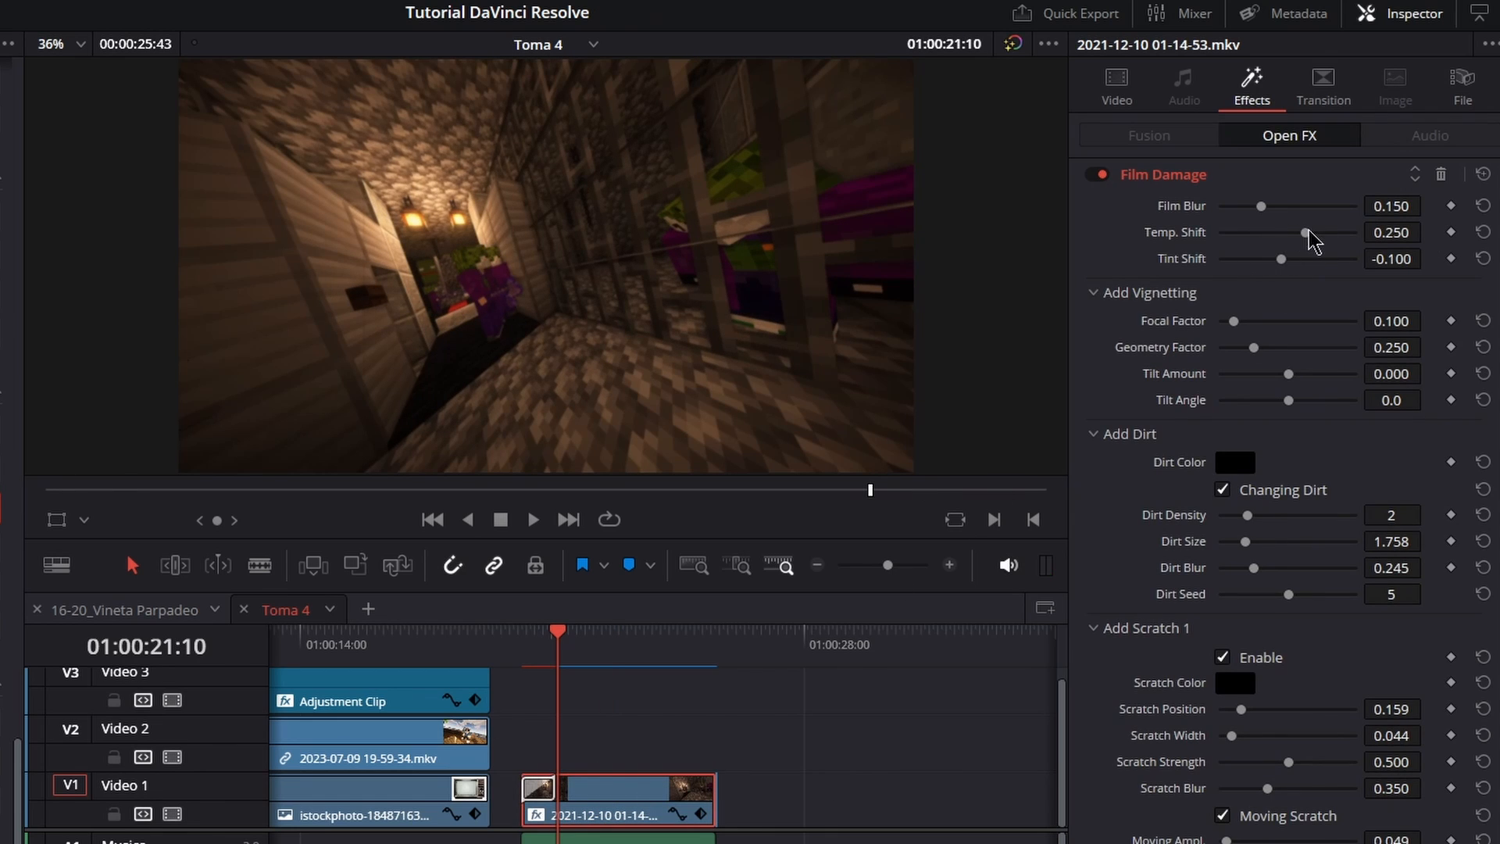
Step: Set Temp. Shift to 0.535 and Tint Shift to 0.240, and increase the vignetting's Focal Factor
drag(1312, 232, 1308, 274)
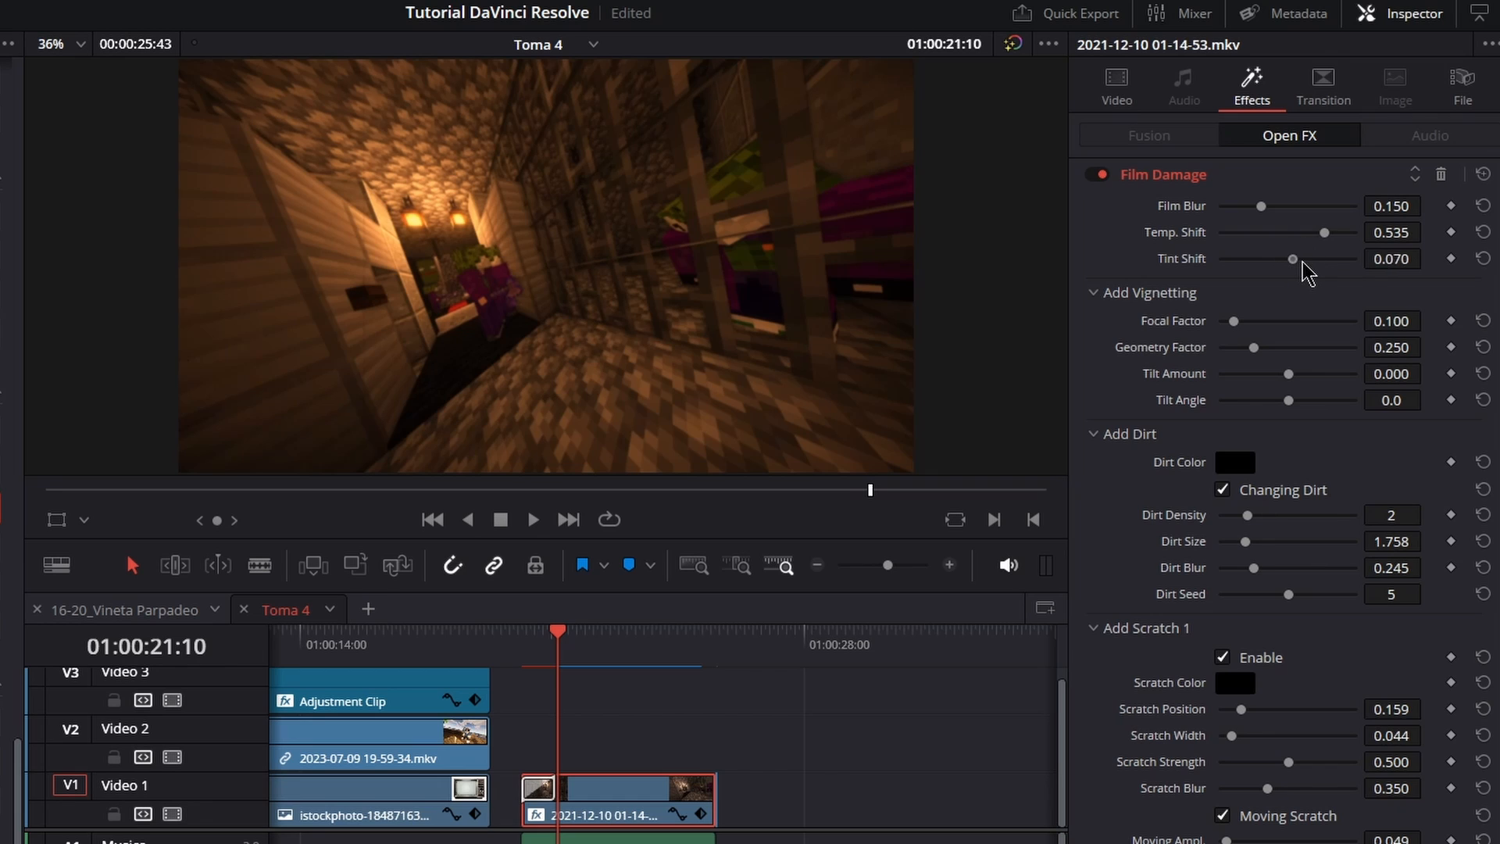
drag(1234, 321, 1292, 322)
click(1094, 293)
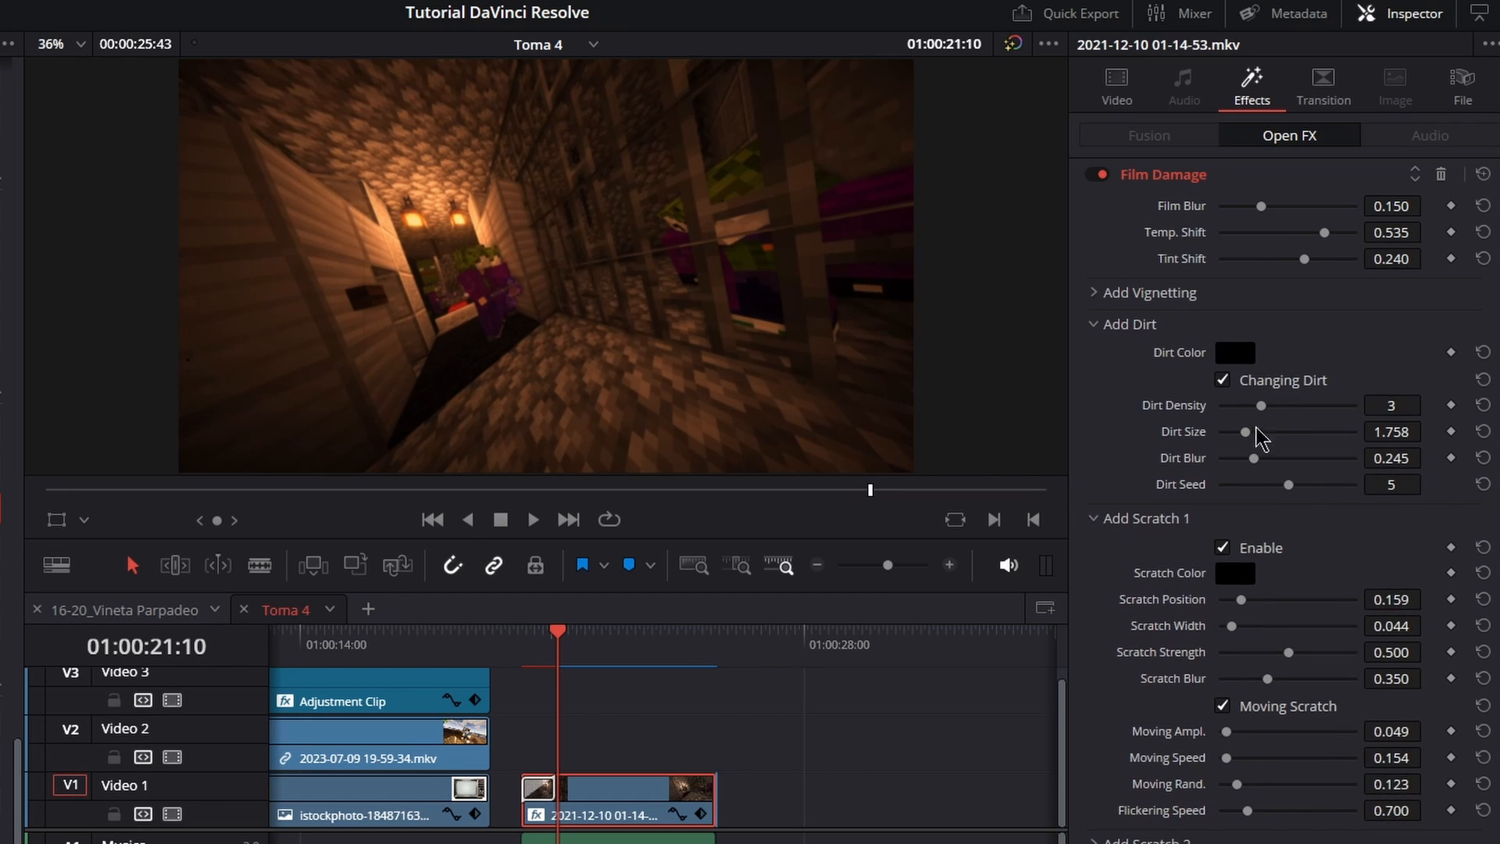
Step: Set the dirt to a density of 3, size of 2.396, blur of 0.729 and seed of 4
drag(1260, 436, 1268, 431)
drag(1255, 458, 1270, 484)
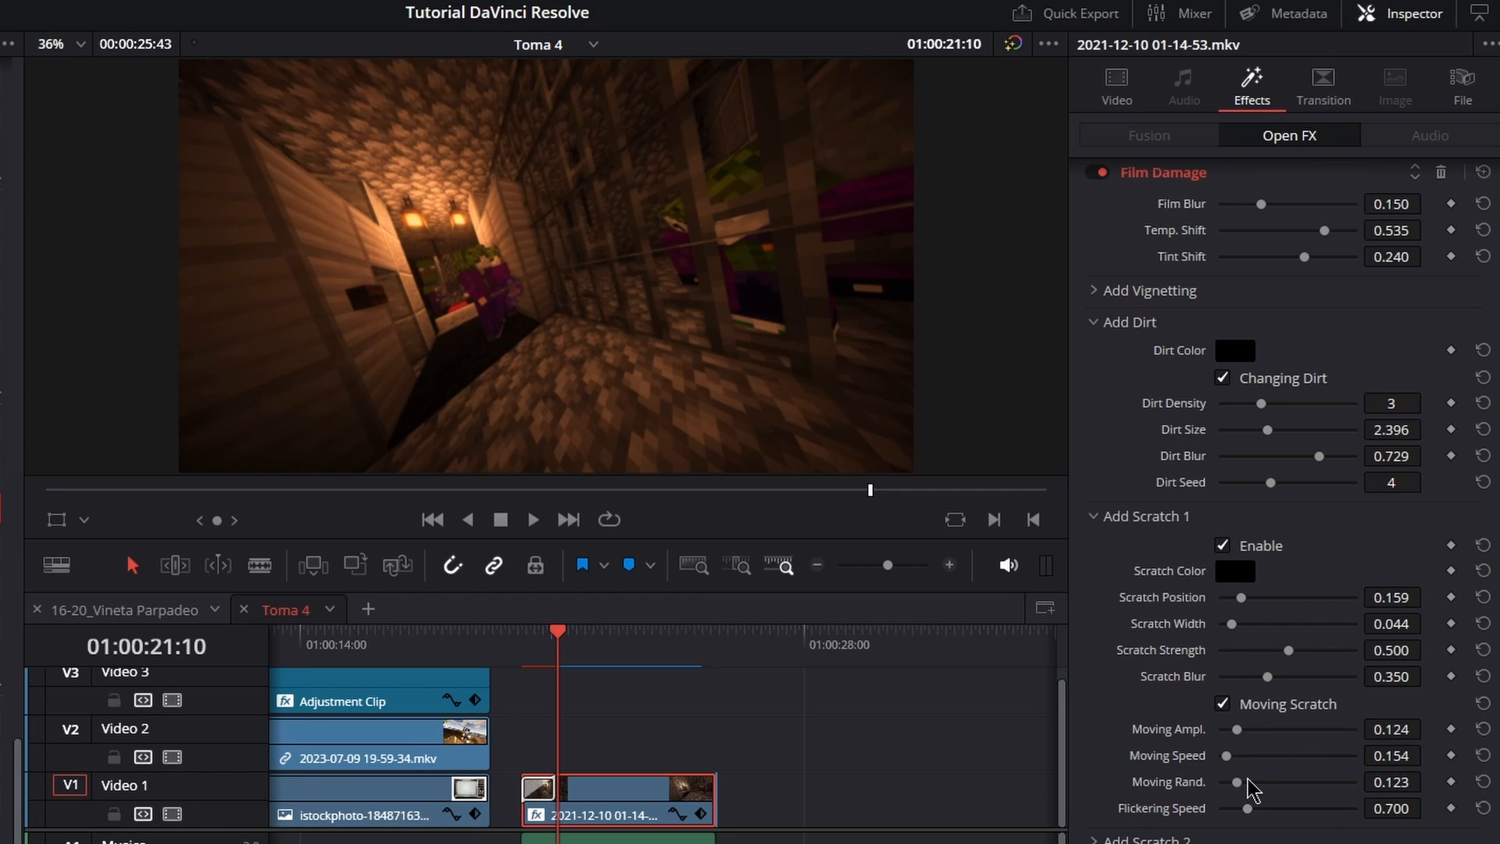
Step: Set Scratch 1's Moving Ampl. to 0.124 and increase its Moving Rand., Flickering Speed, Moving Speed and Scratch Blur
drag(1249, 783, 1262, 783)
drag(1248, 809, 1303, 809)
drag(1227, 755, 1274, 756)
drag(1269, 677, 1317, 678)
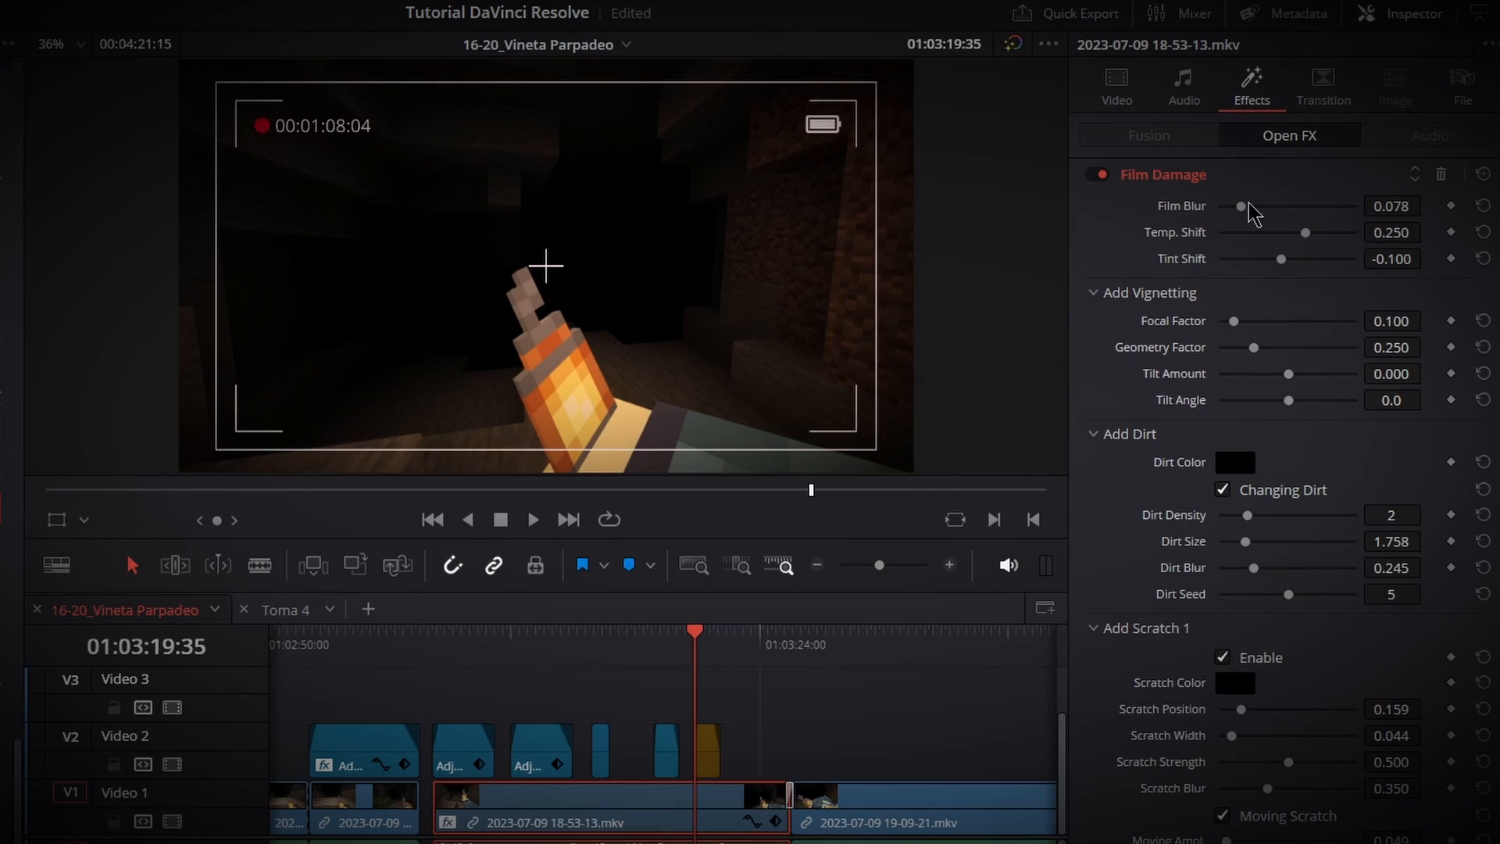
mouse_move(1285, 265)
mouse_down()
mouse_move(1257, 269)
mouse_move(1259, 237)
mouse_move(1309, 243)
mouse_move(1259, 260)
mouse_up()
scroll(1180, 330, down, 3)
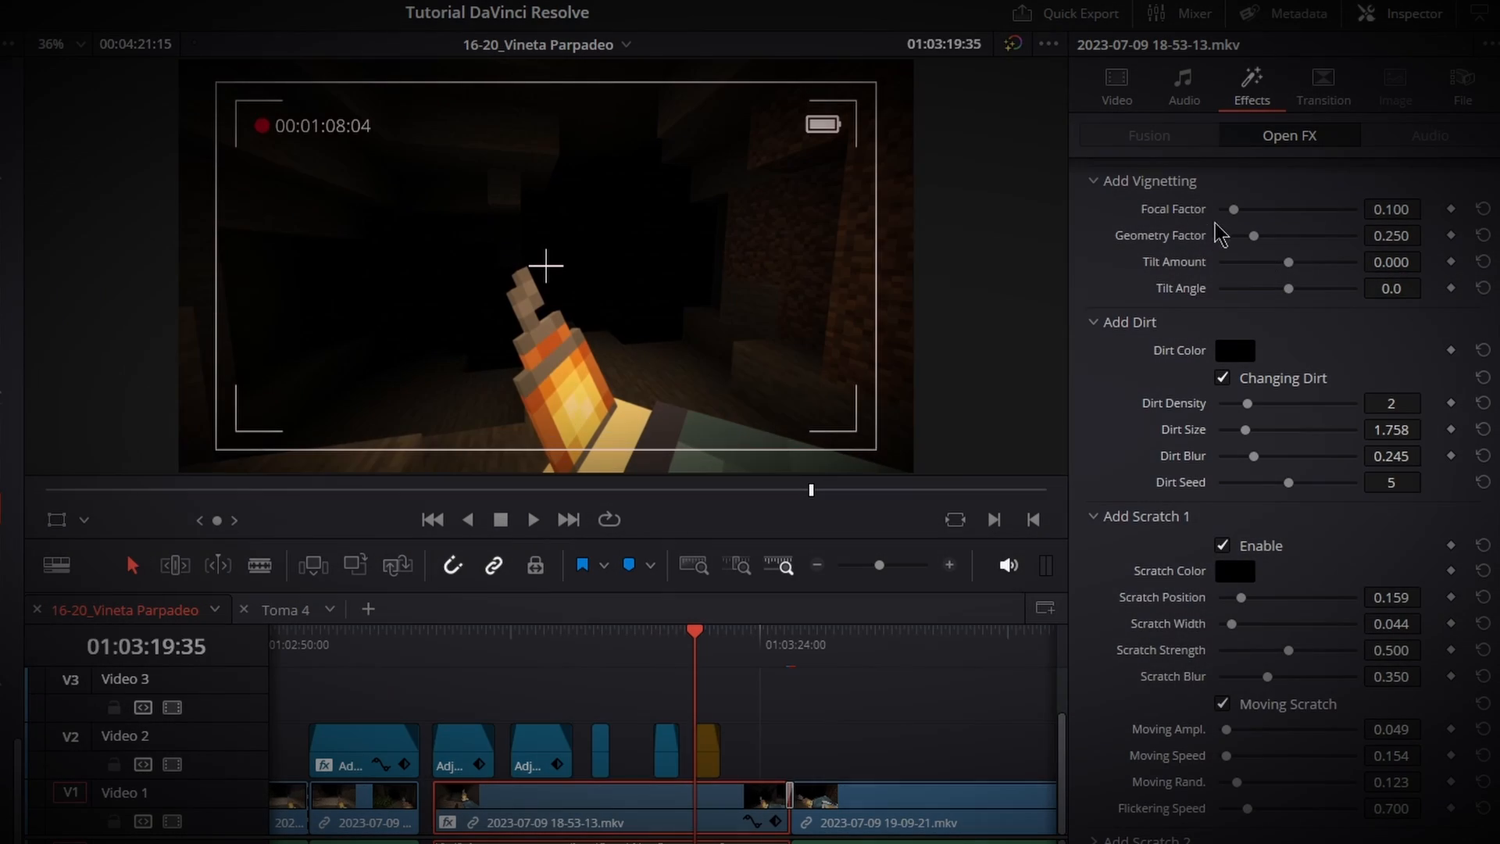
click(1103, 185)
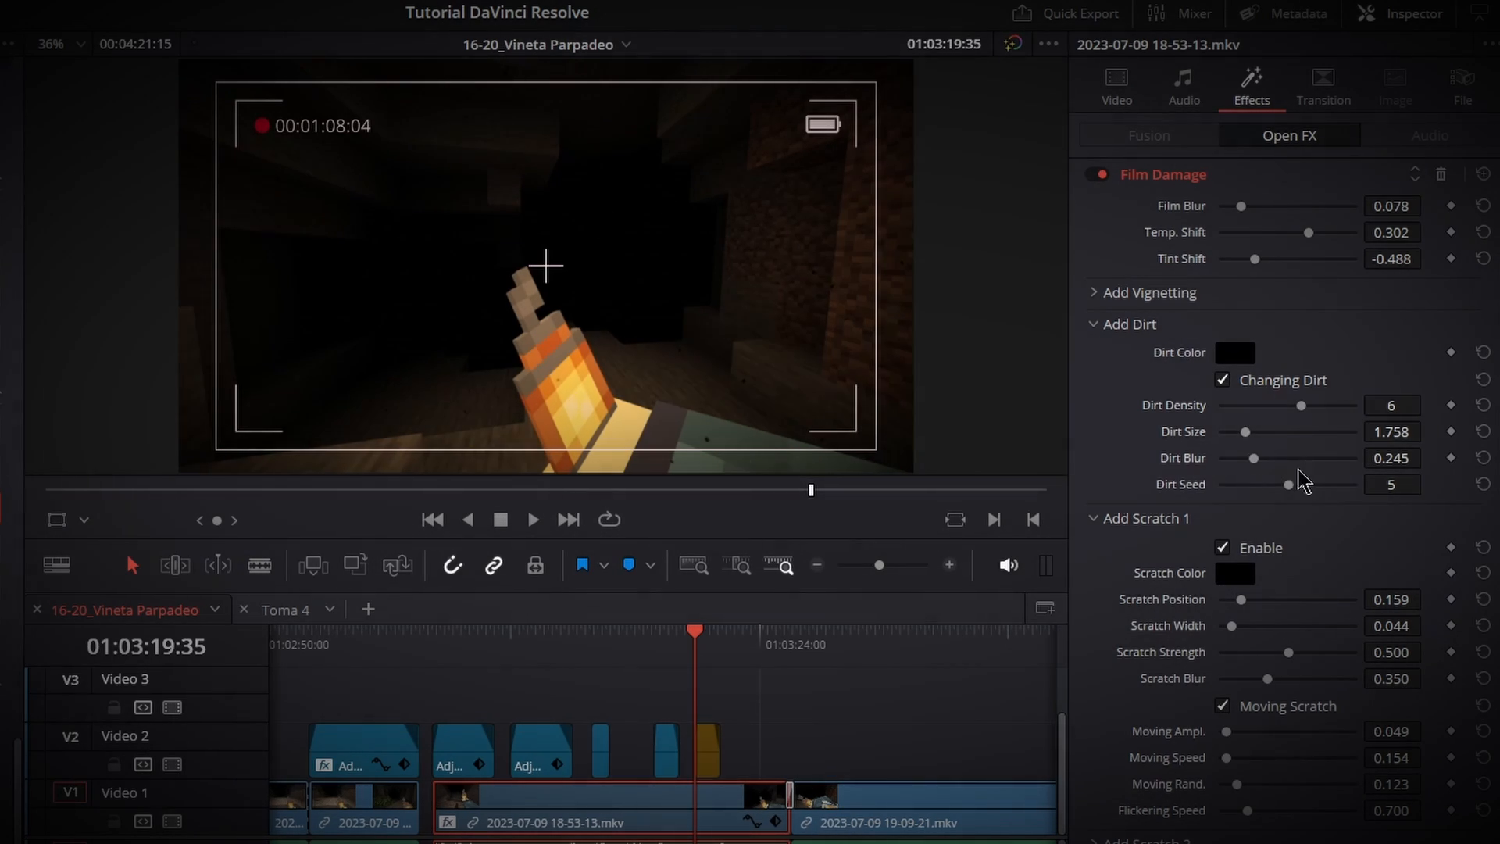
Step: Set the clip's Dirt Blur to 1.000, Dirt Density to 8 and Dirt Size to 2.240
click(1357, 460)
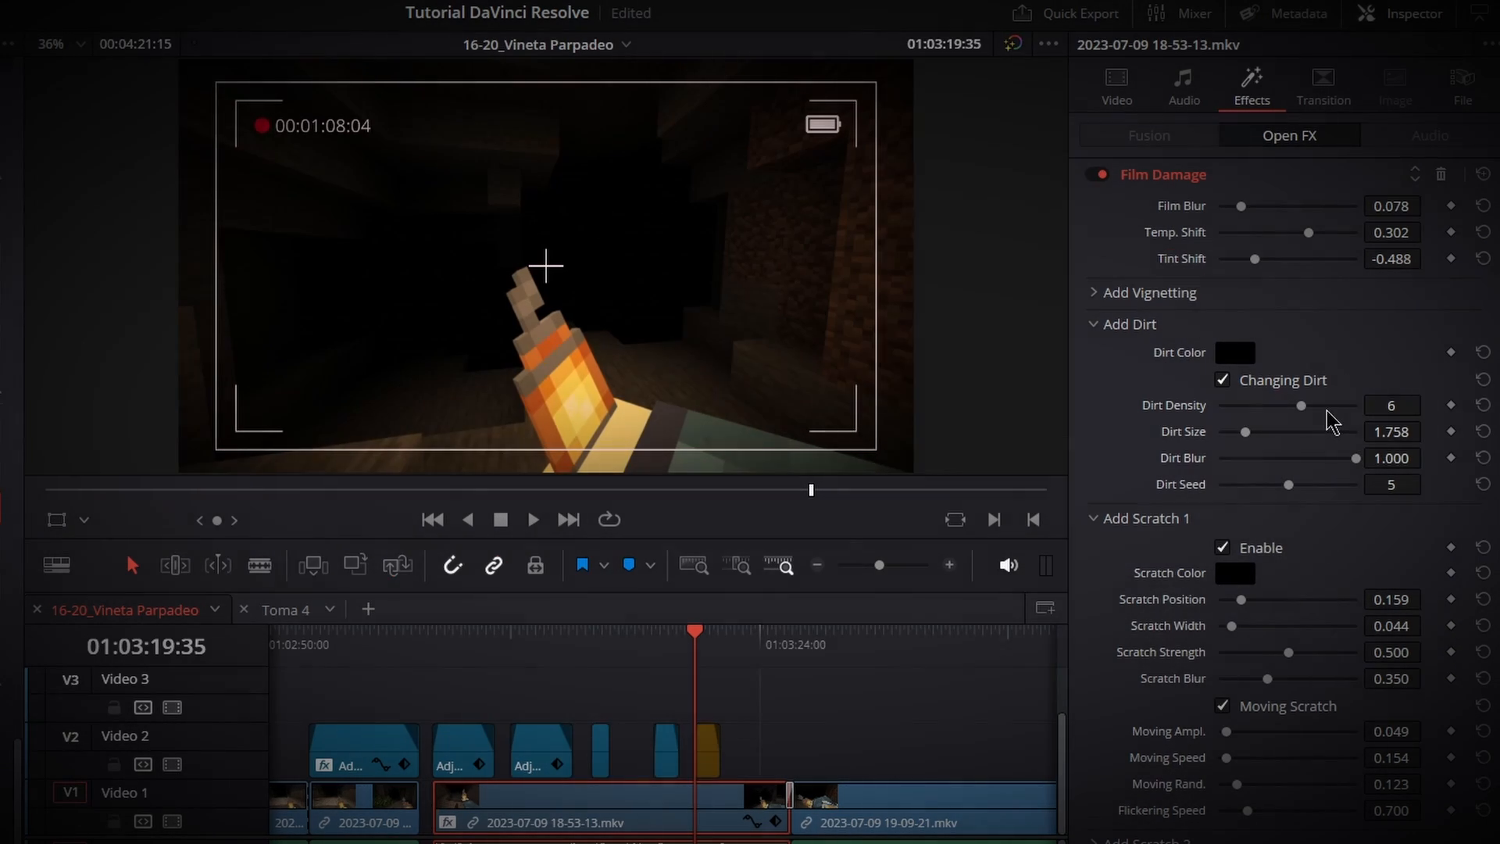
click(1306, 432)
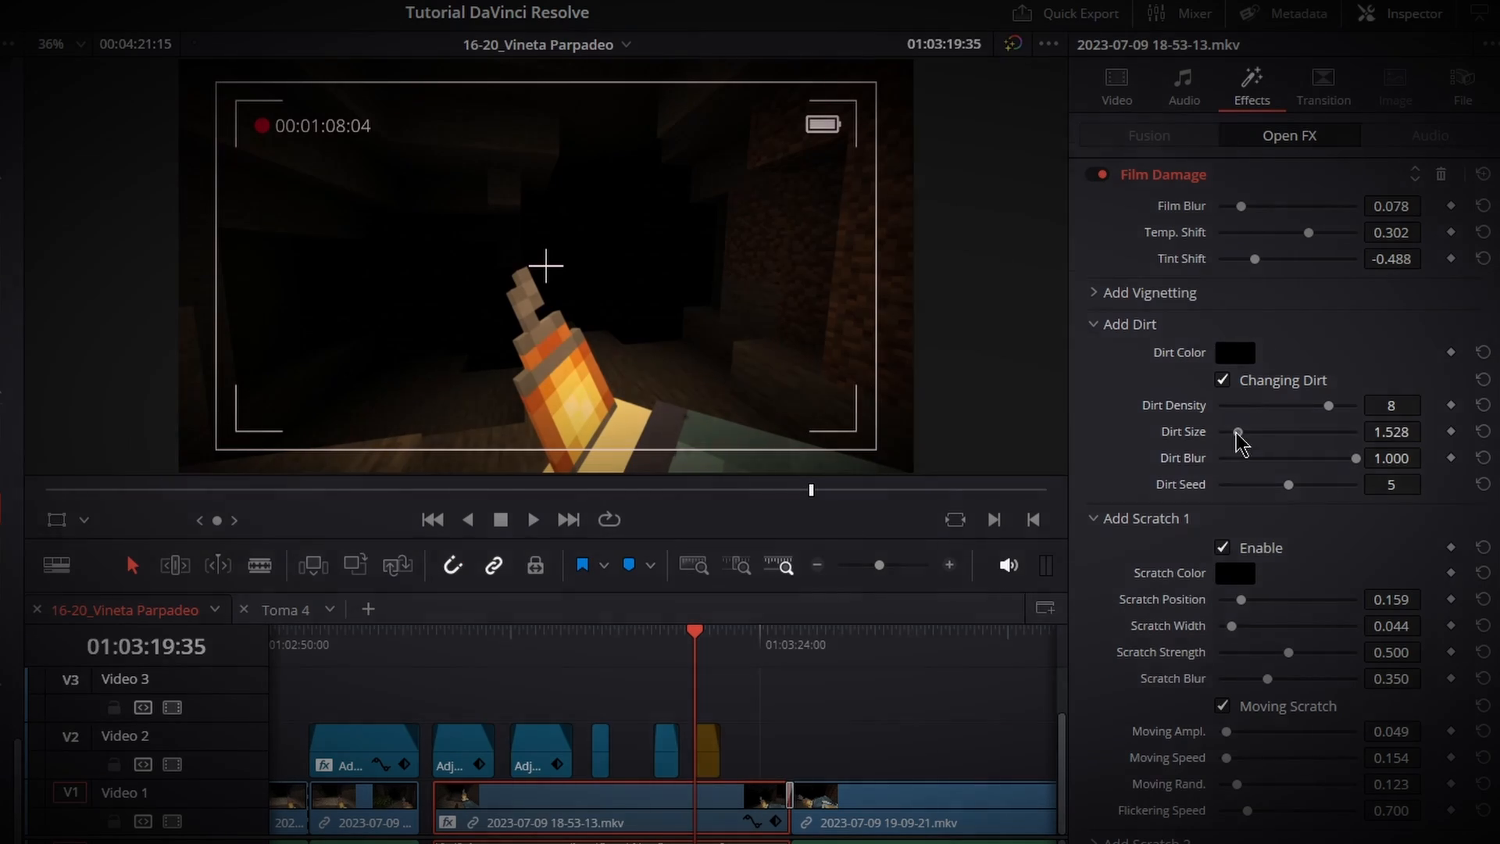
drag(1236, 431, 1265, 433)
Step: Change the Dirt Color to a dark brown sampled from the cave wall in the viewer
click(1235, 353)
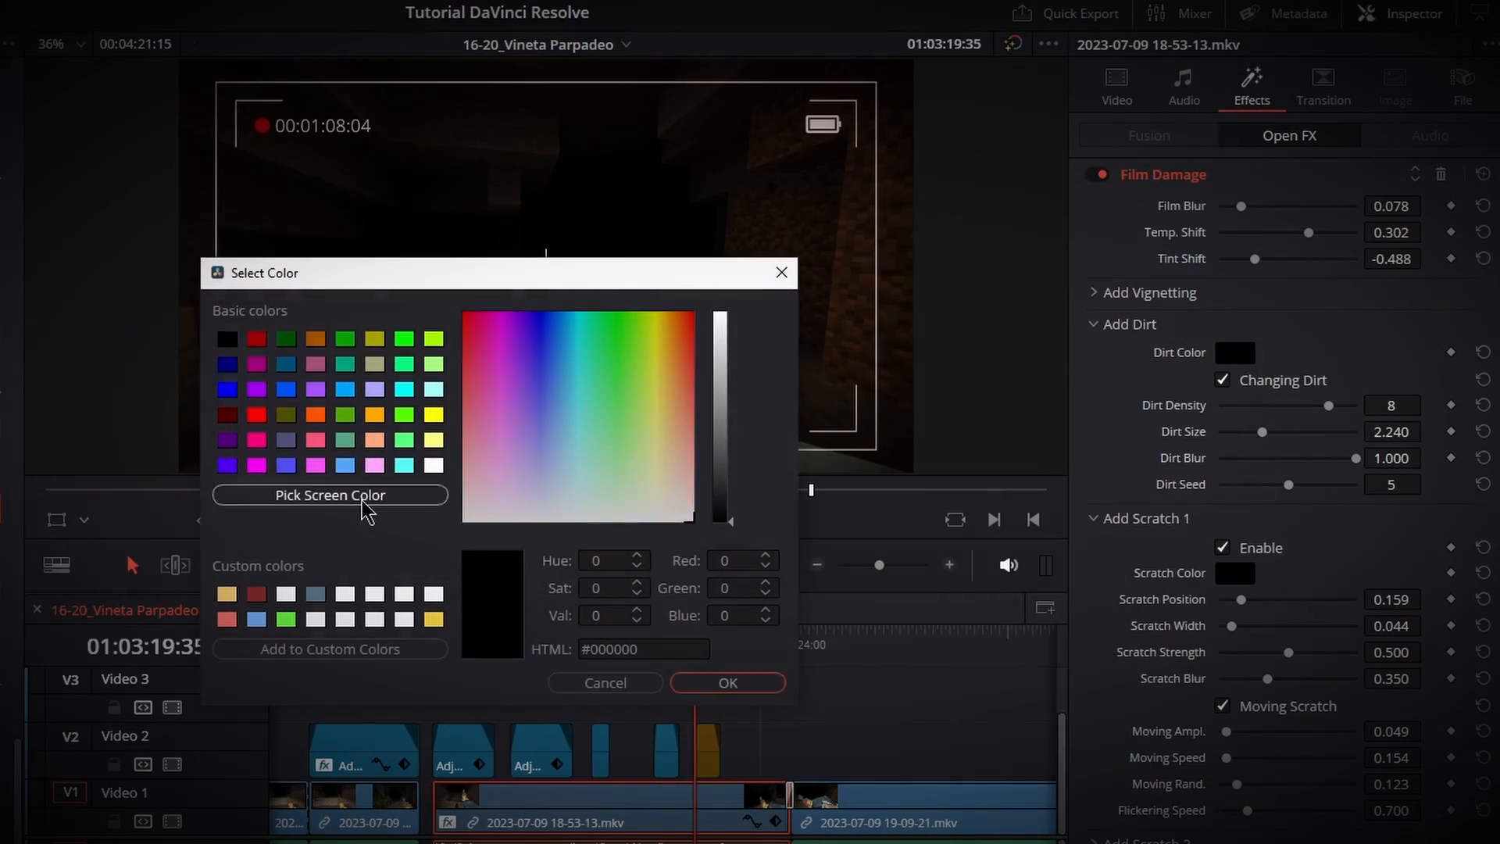
click(330, 495)
click(842, 321)
click(705, 676)
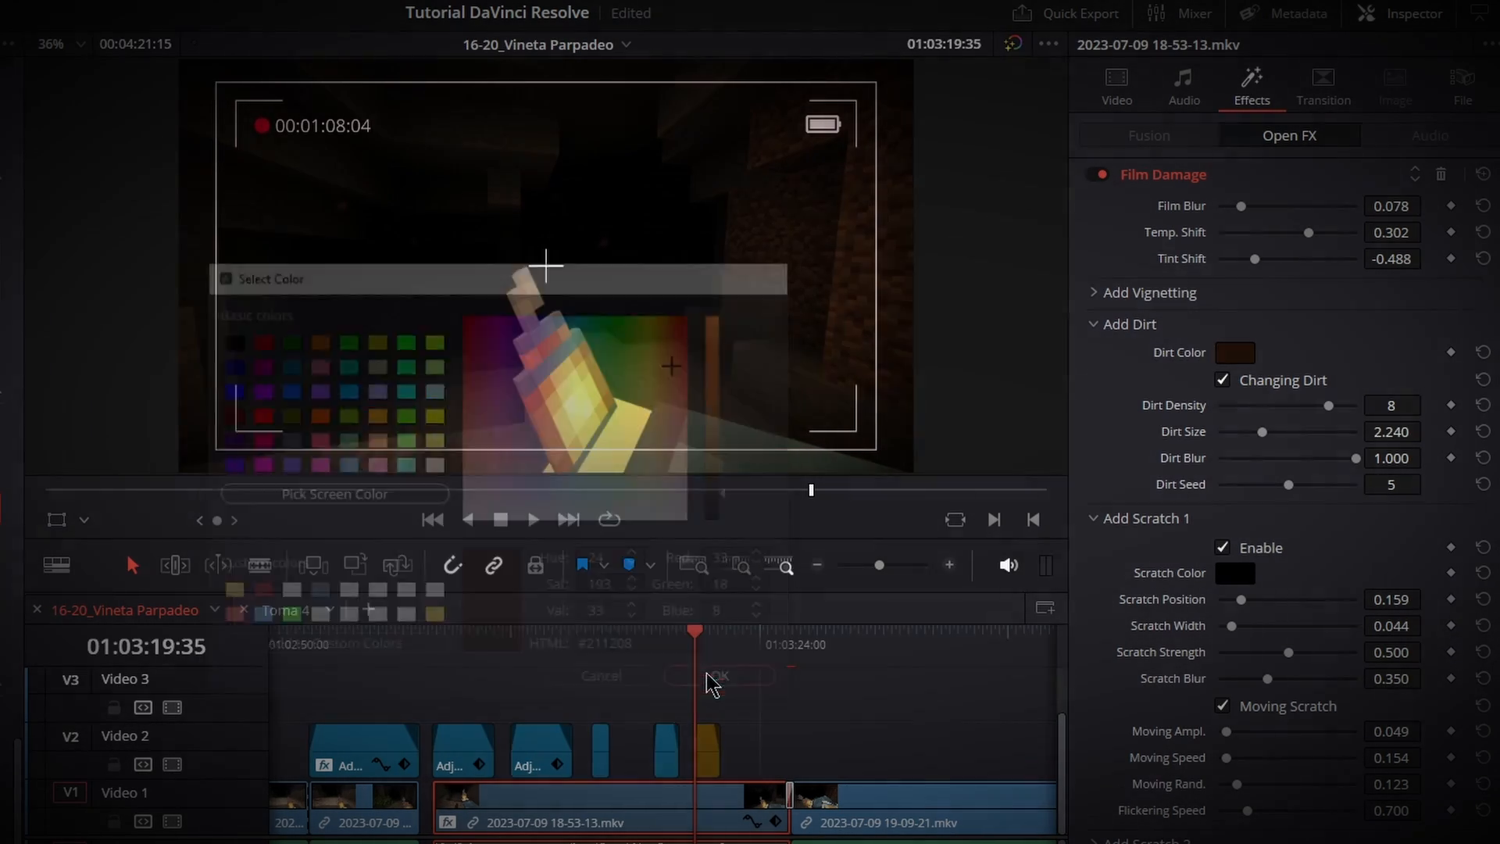
scroll(837, 336, up, 3)
click(62, 45)
click(62, 71)
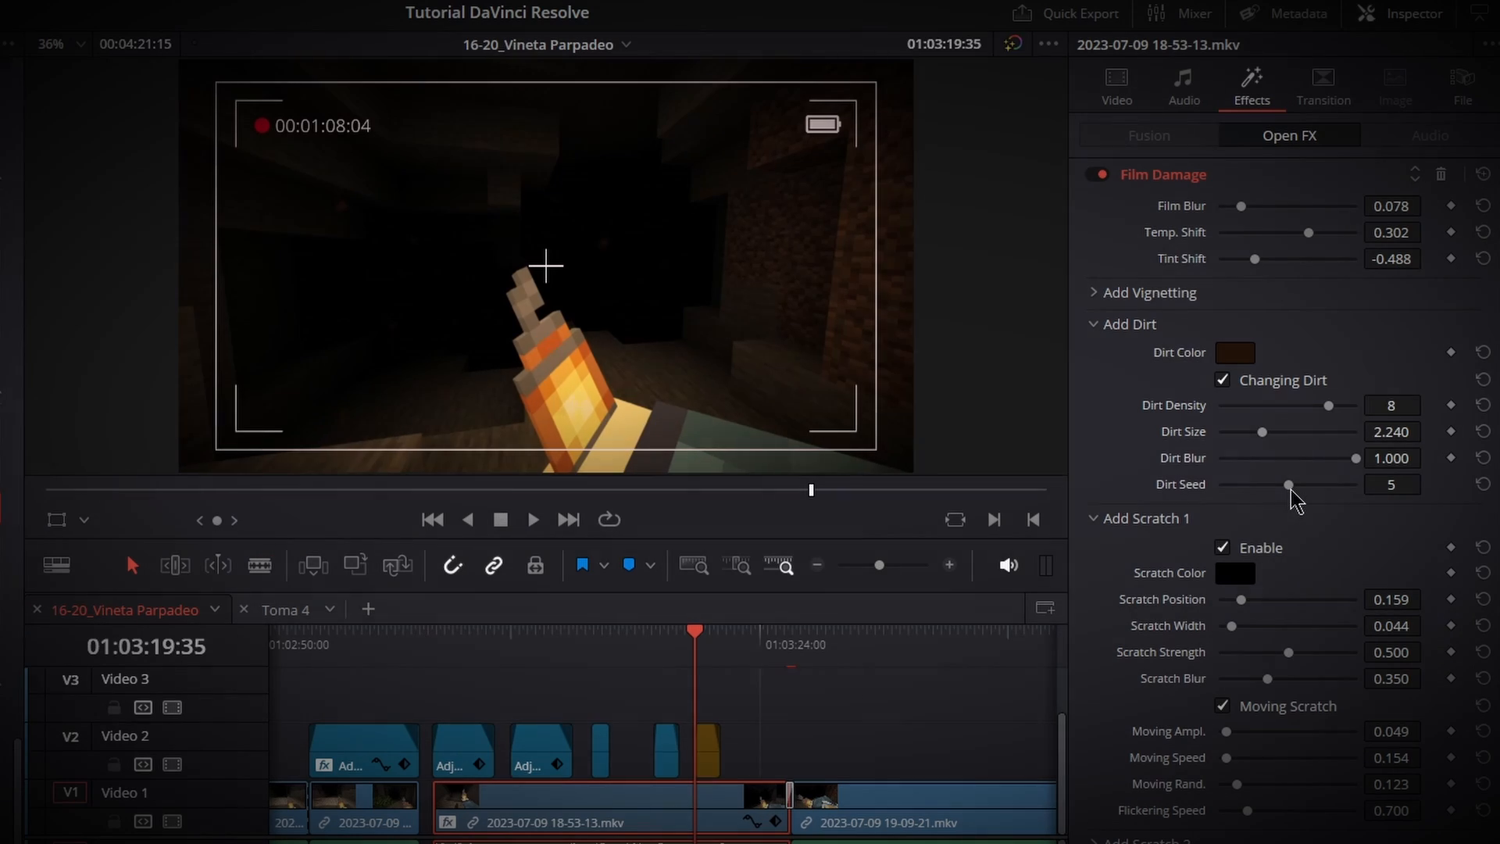
Step: Disable Scratch 1 and its Moving Scratch option, then briefly review the dirt settings
click(1099, 327)
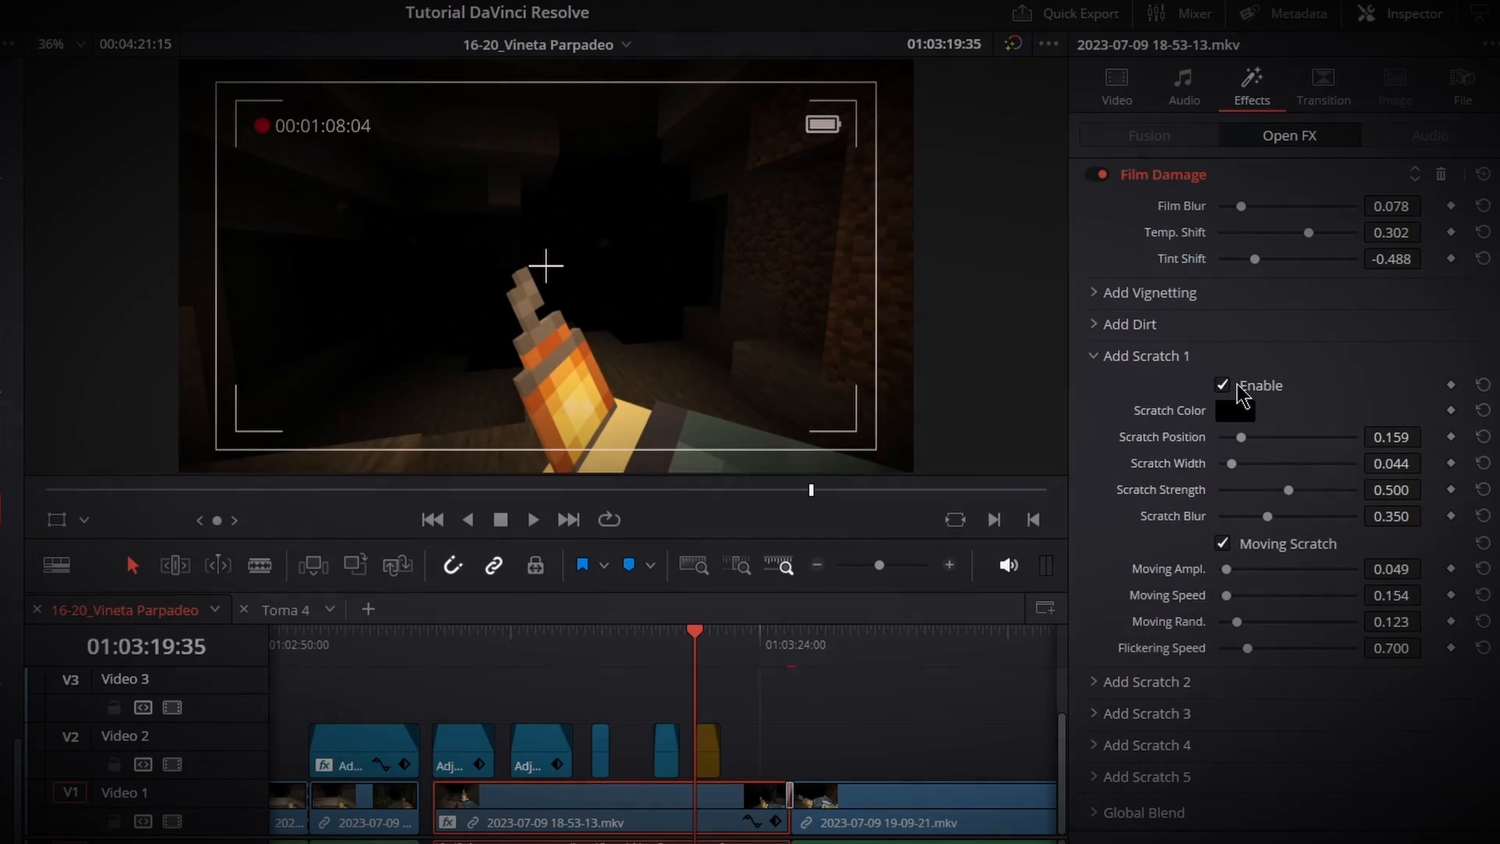
click(1238, 385)
click(1242, 545)
click(1101, 357)
click(1103, 325)
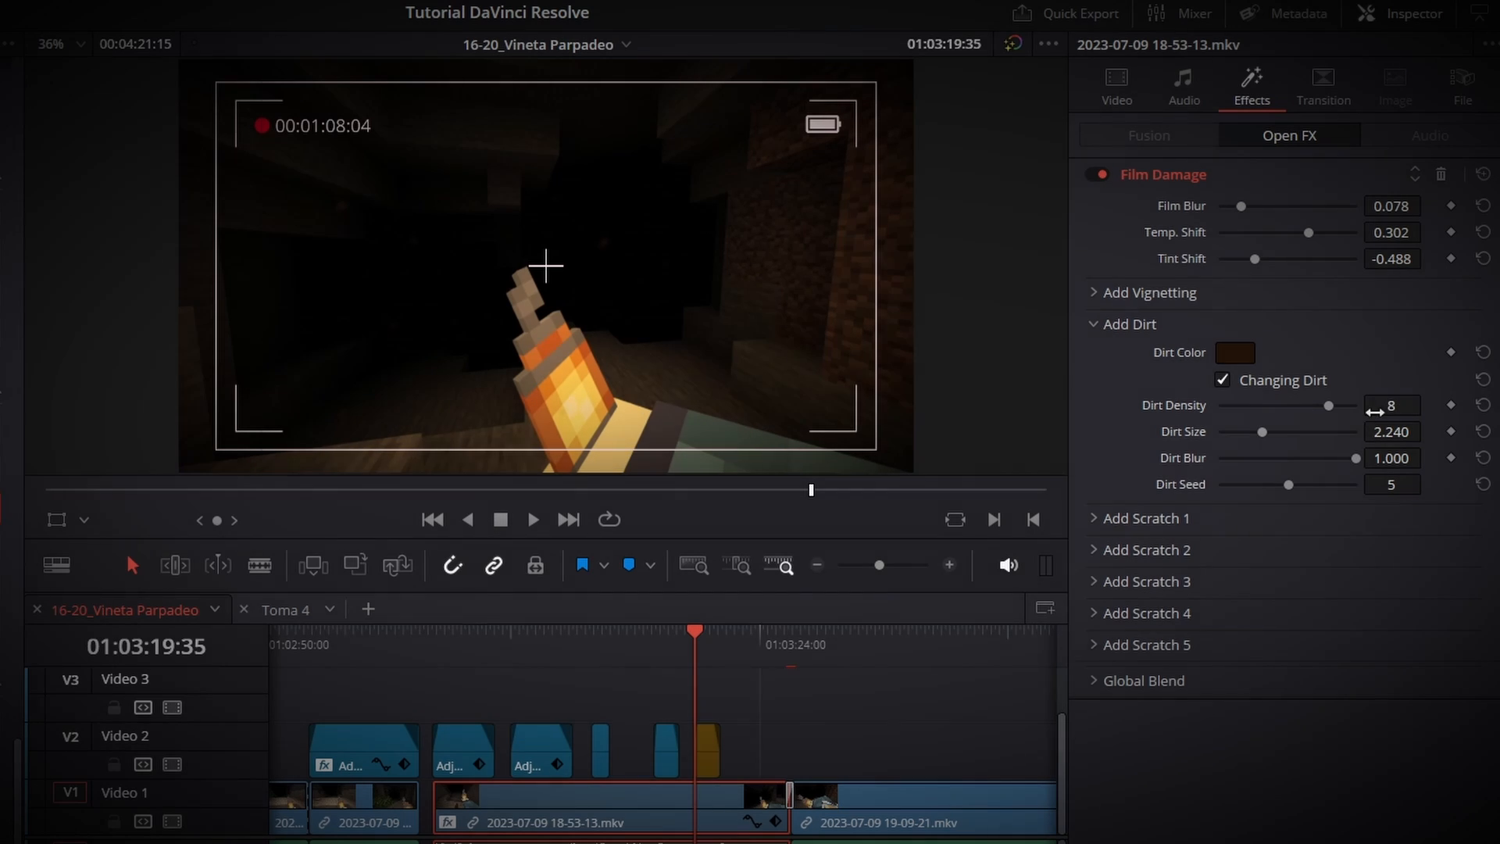
click(1099, 329)
click(610, 637)
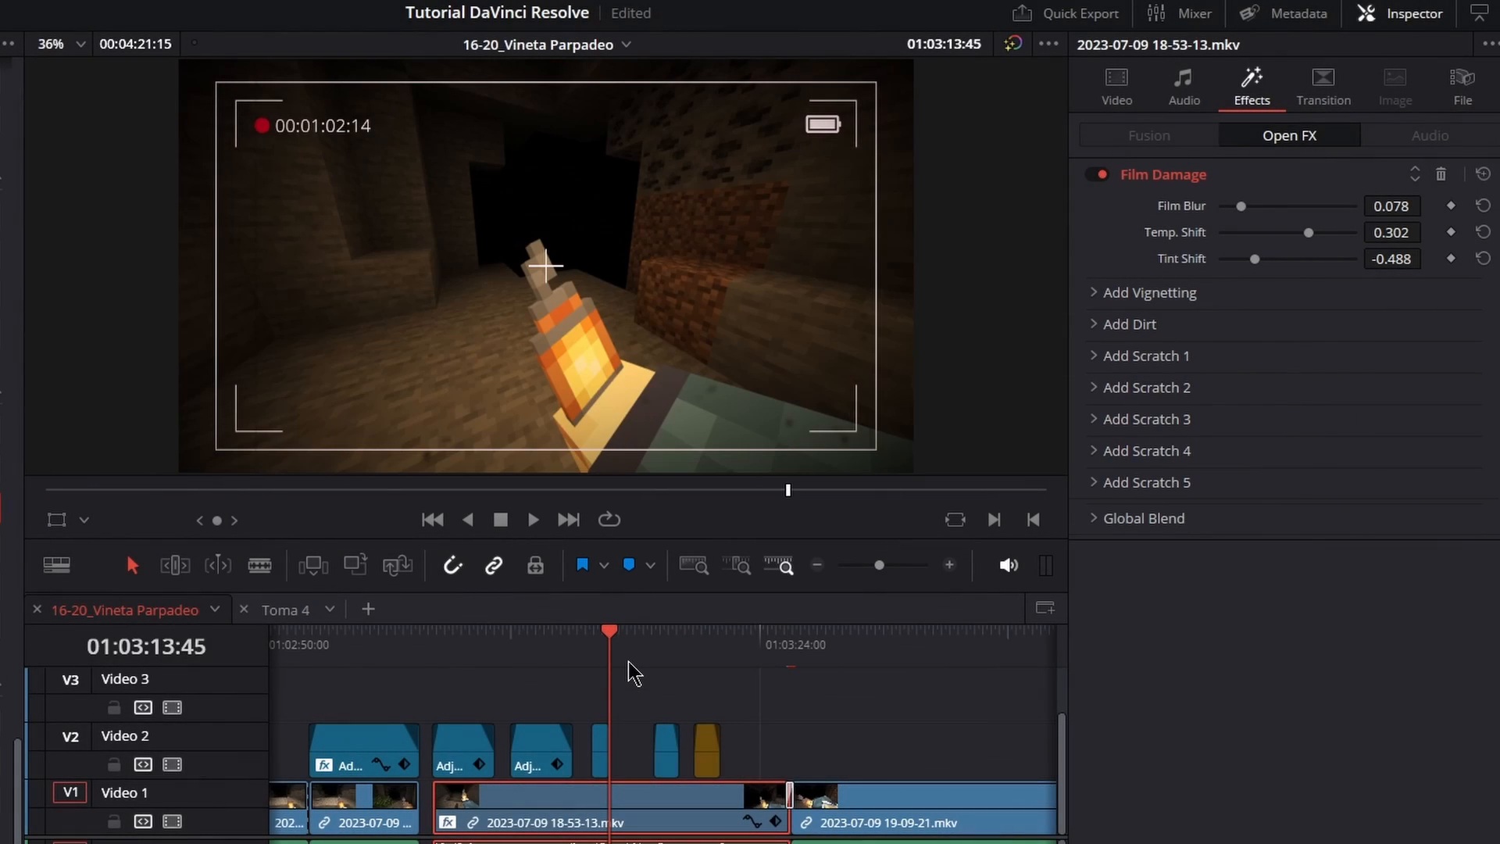
key(space)
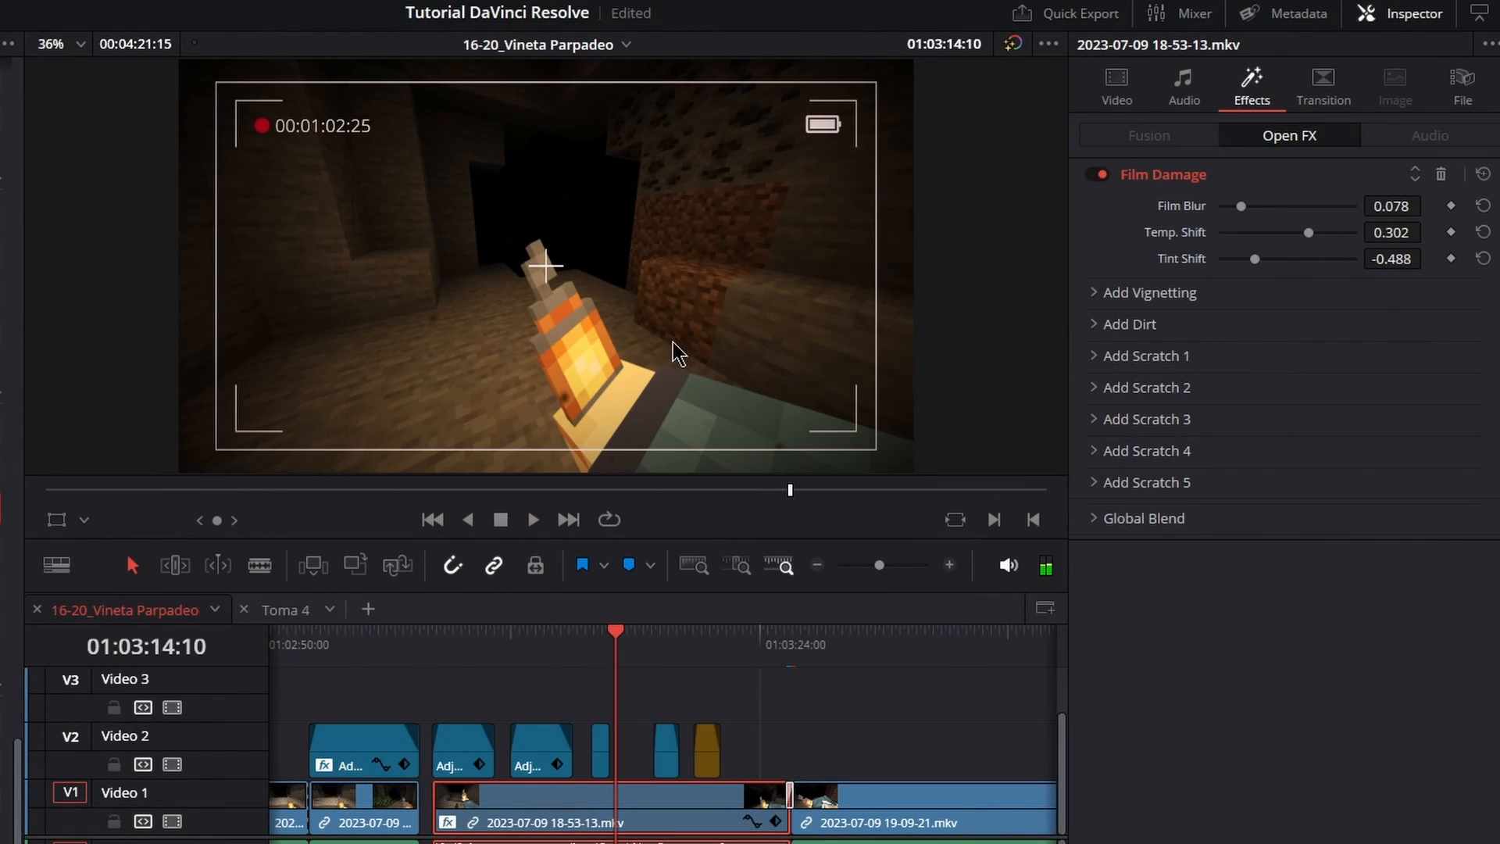
key(space)
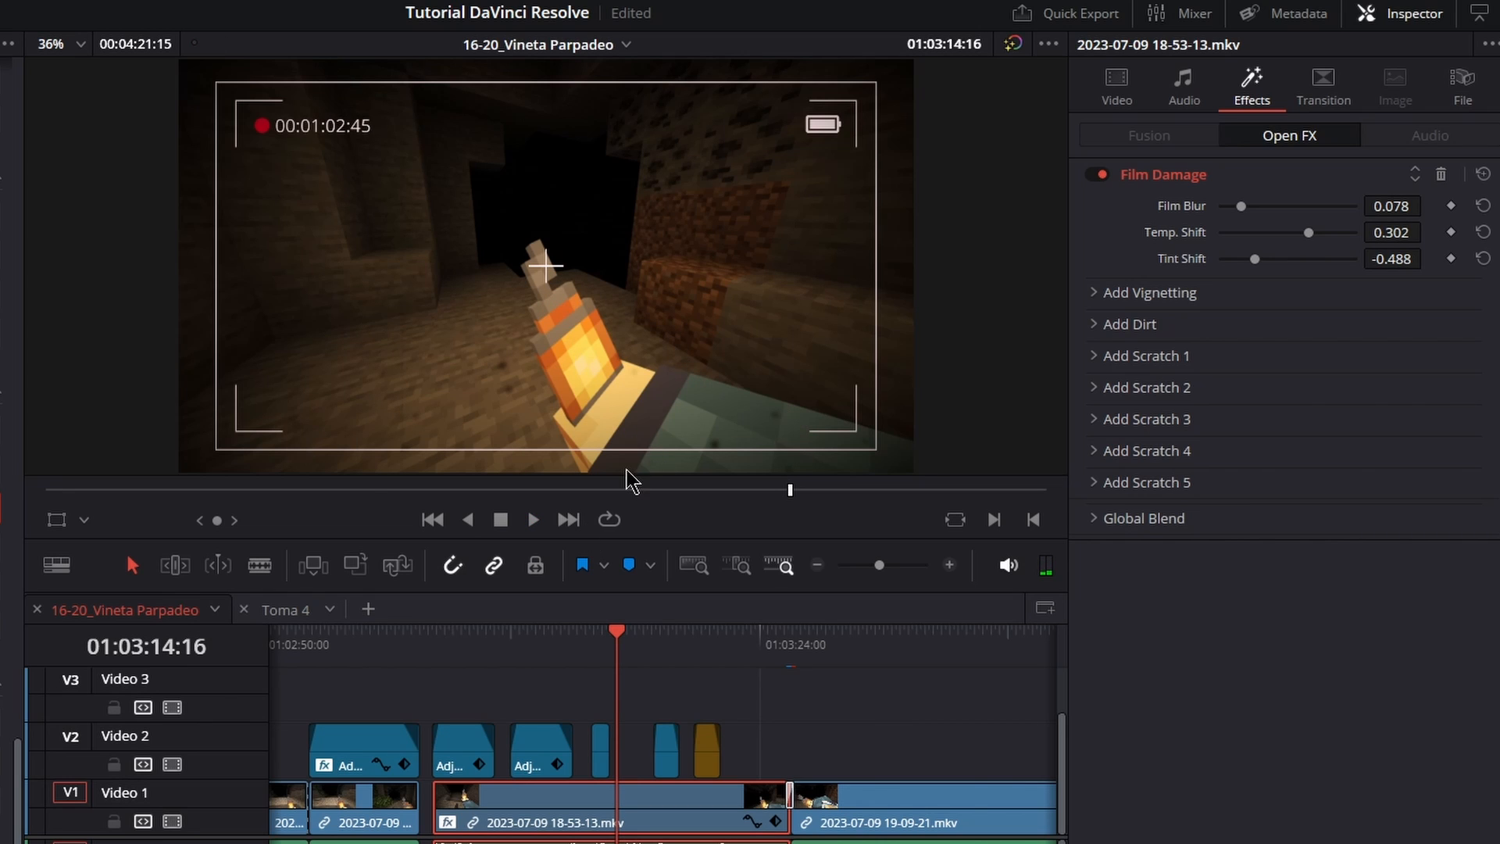
key(space)
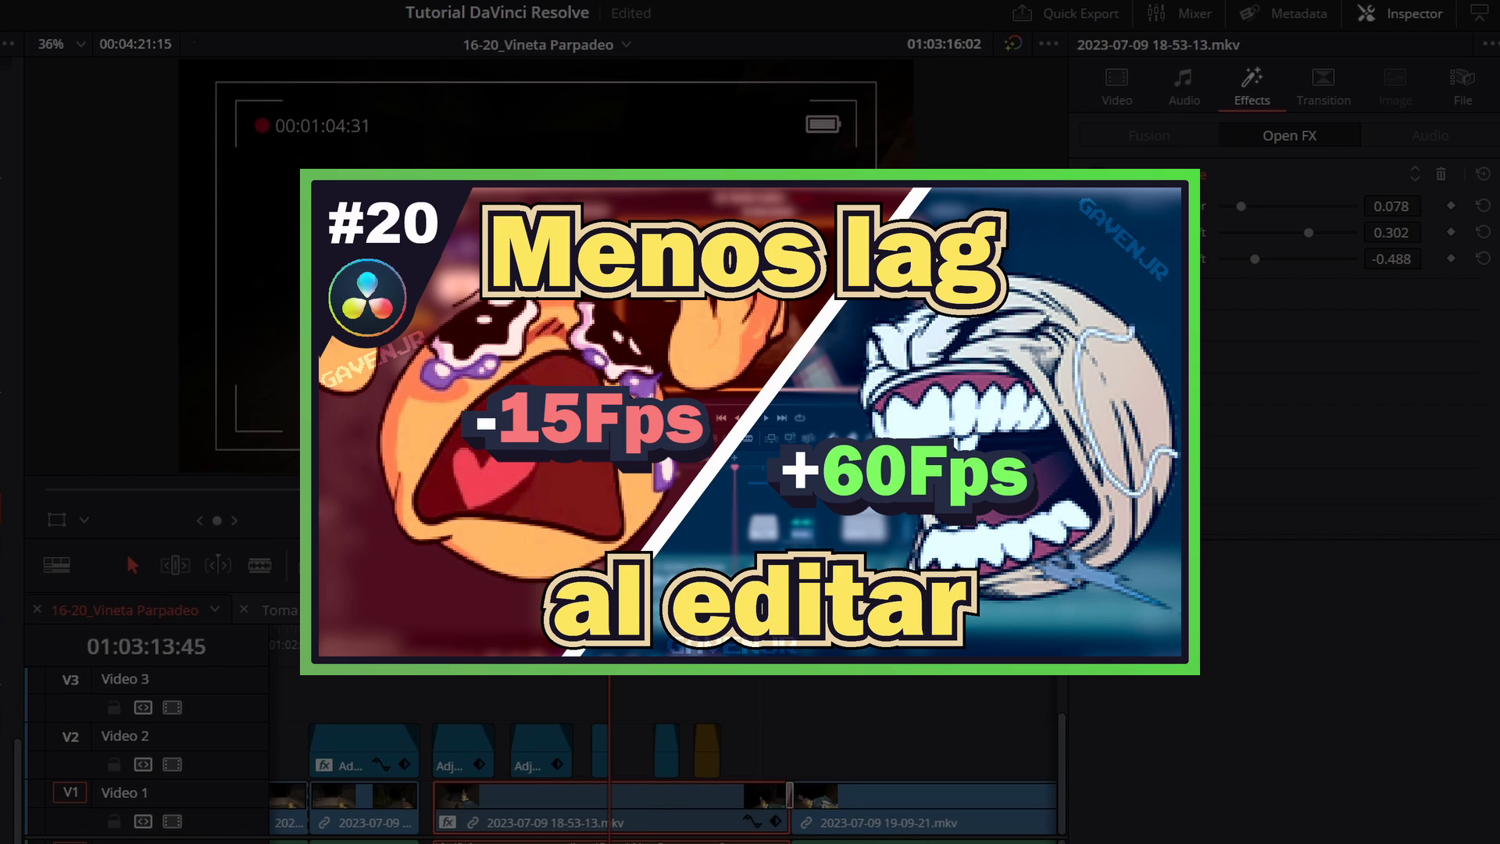
key(space)
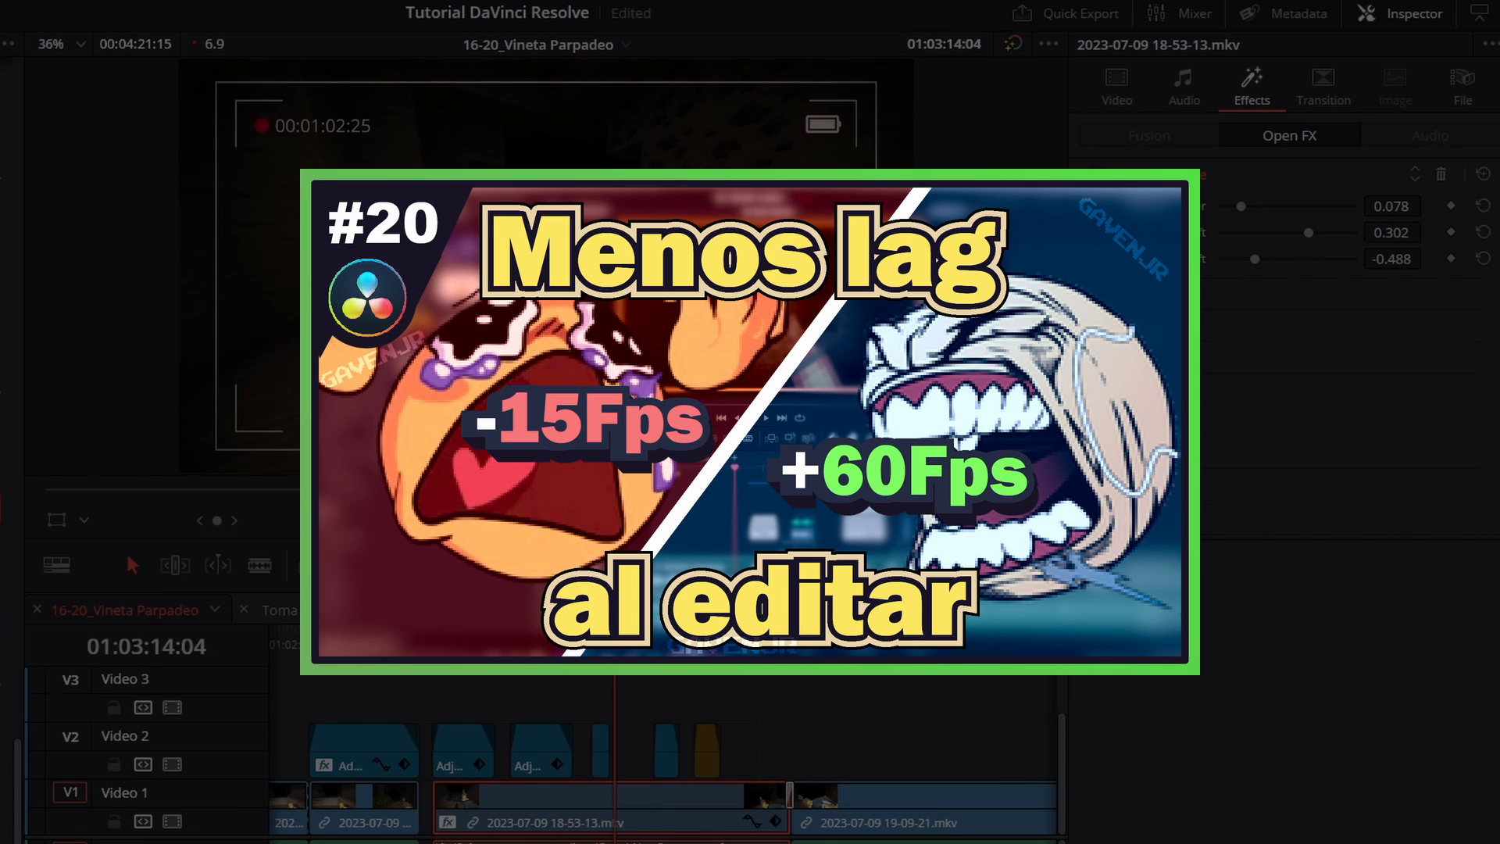
key(space)
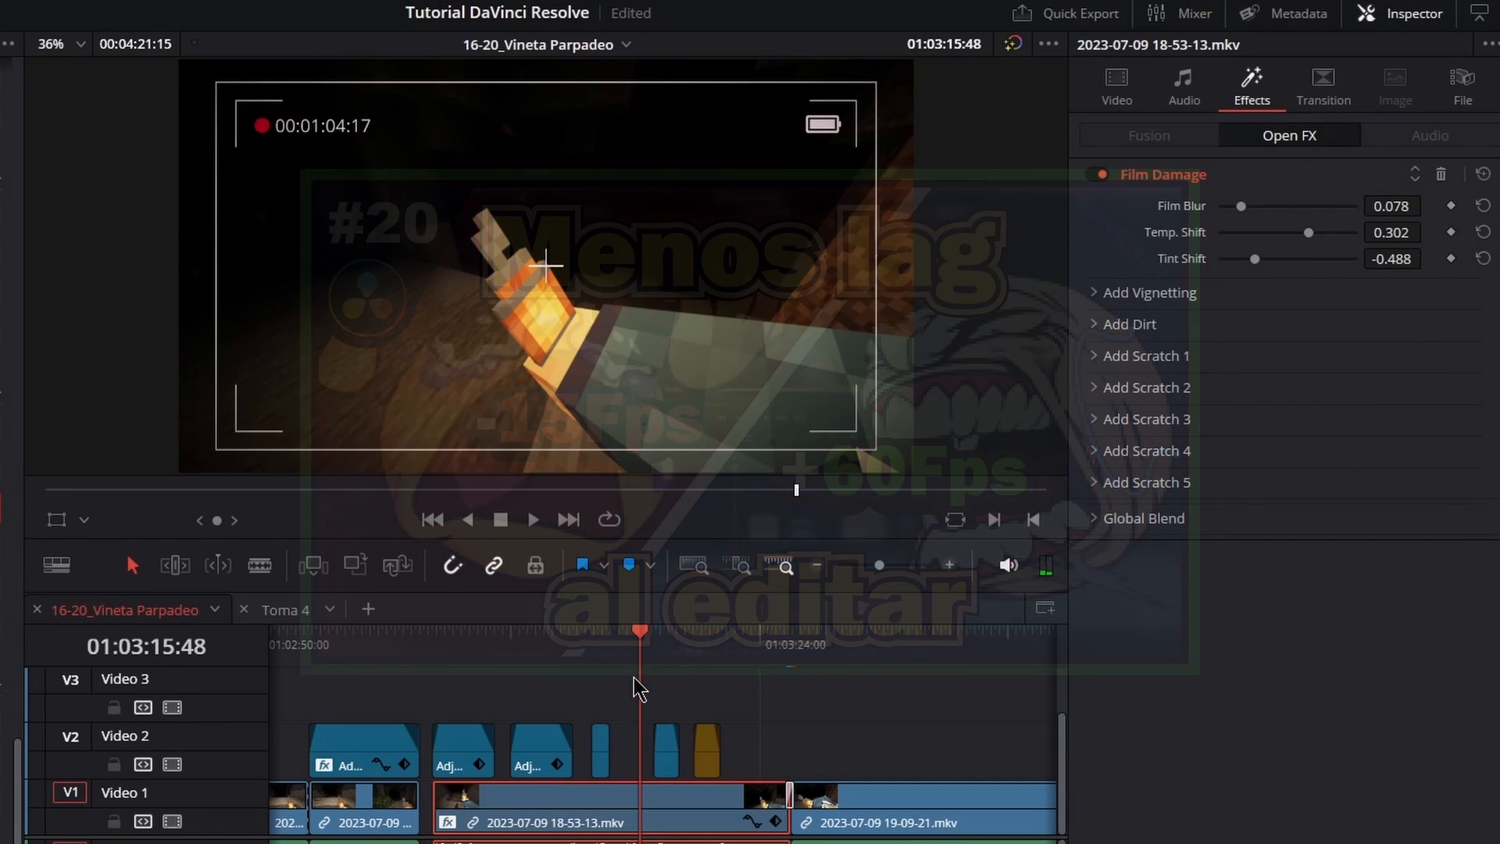
click(707, 681)
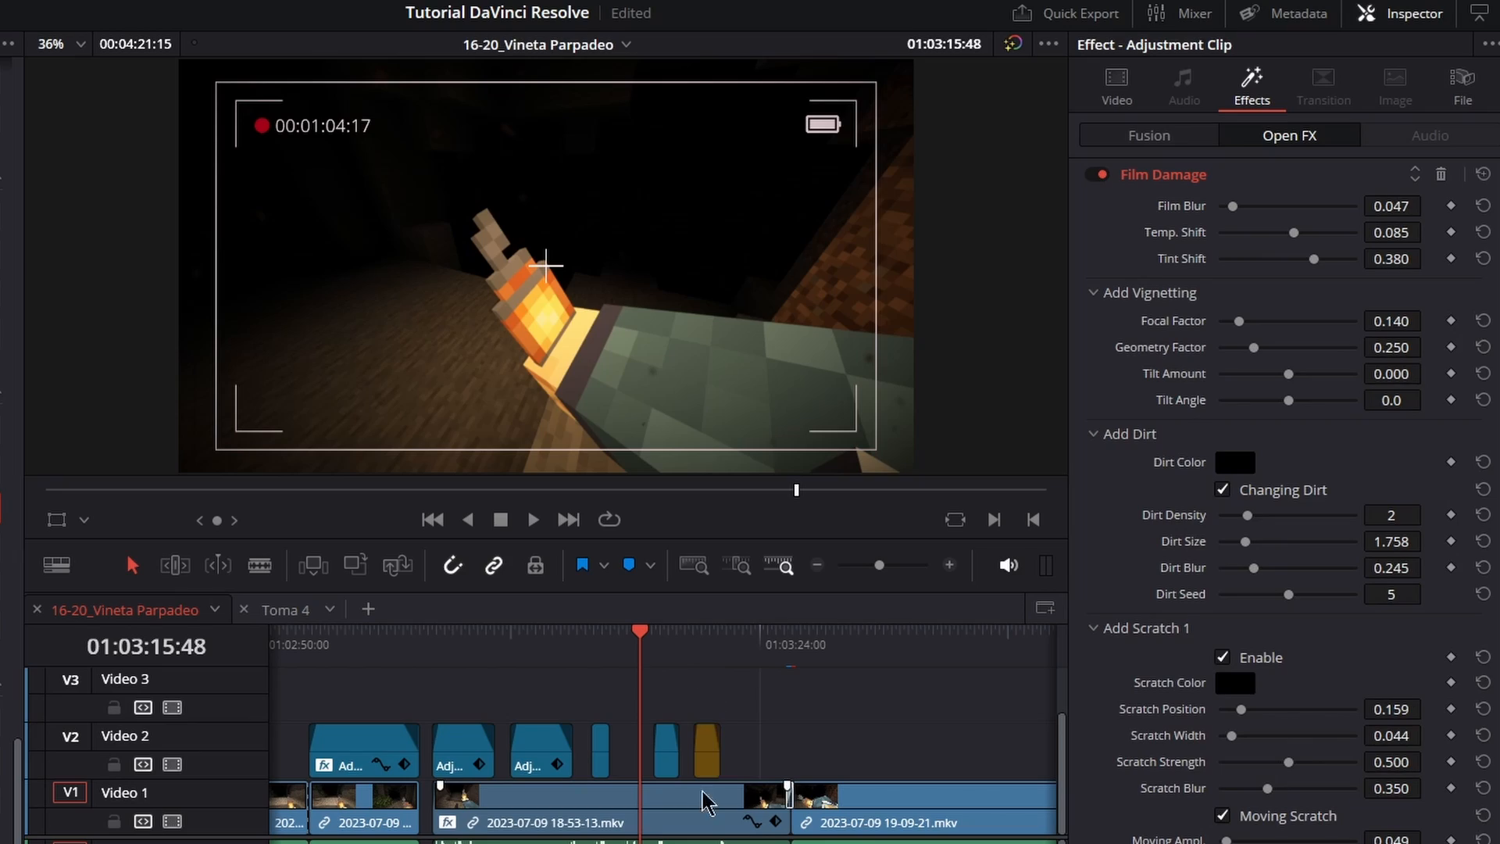
click(704, 811)
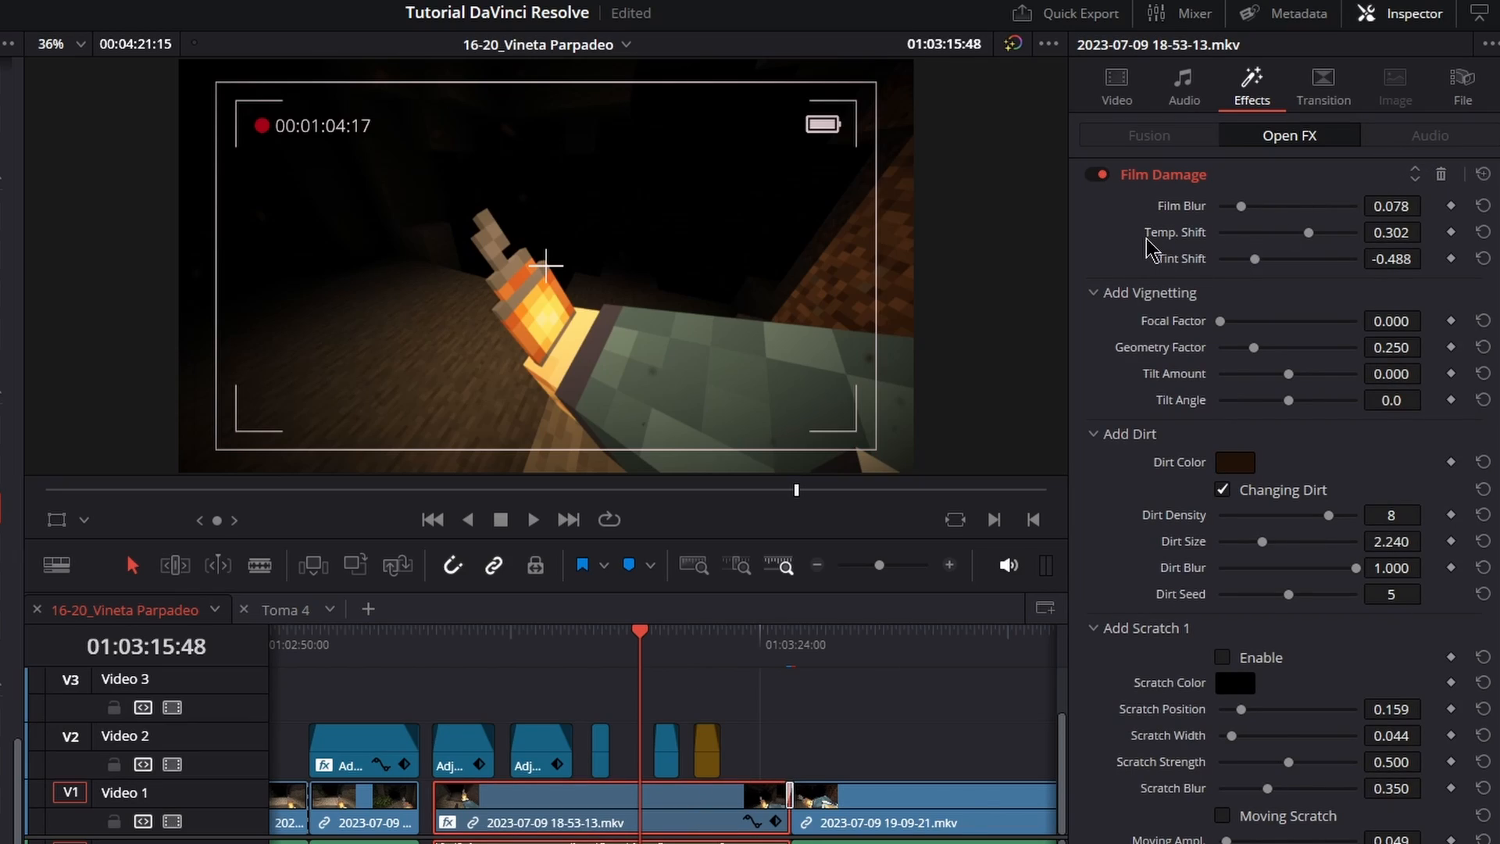
scroll(1149, 248, down, 3)
scroll(1149, 248, up, 3)
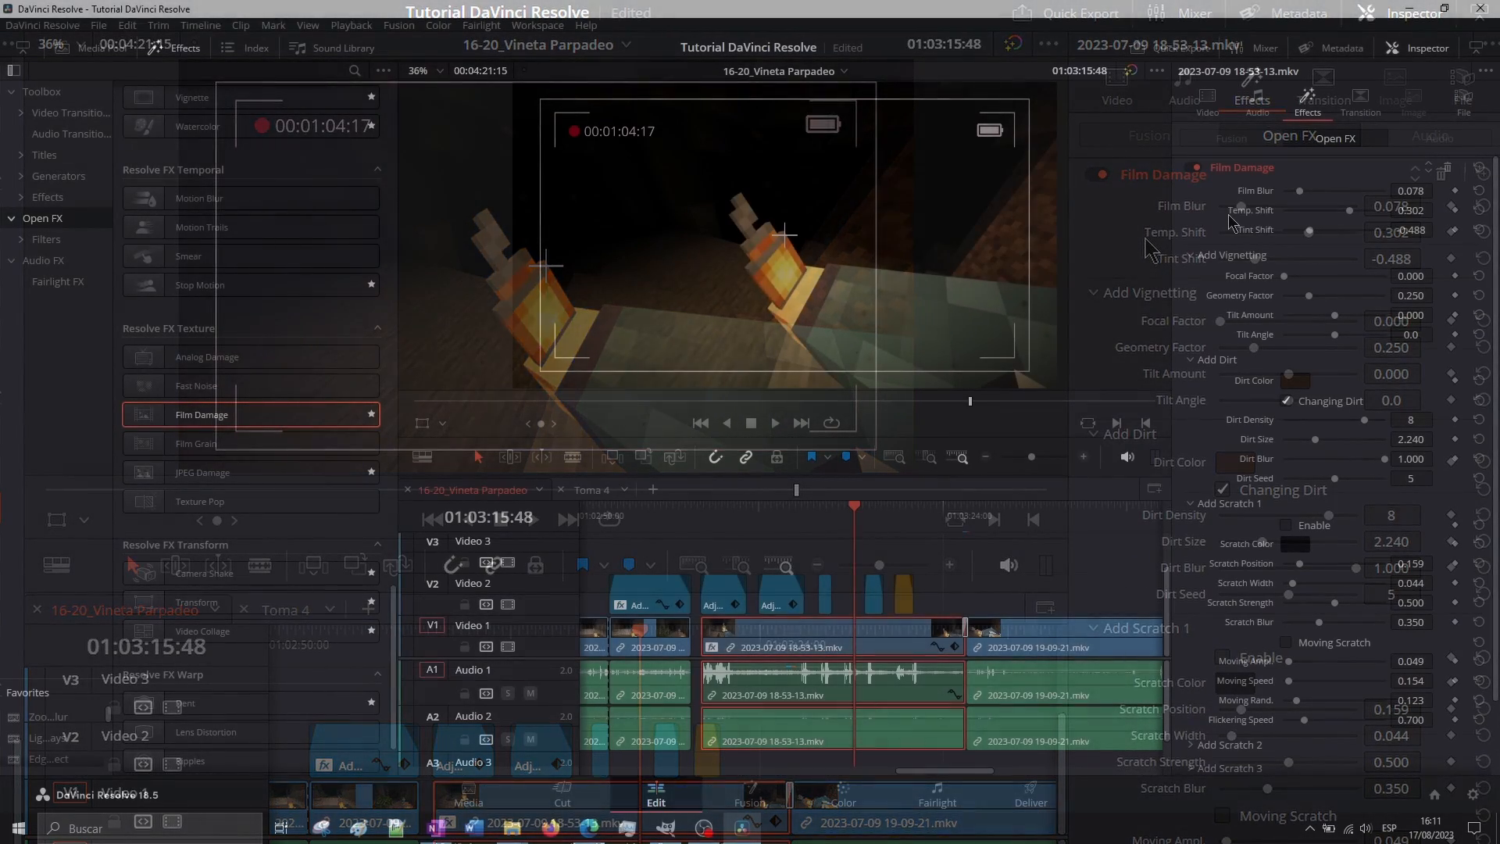